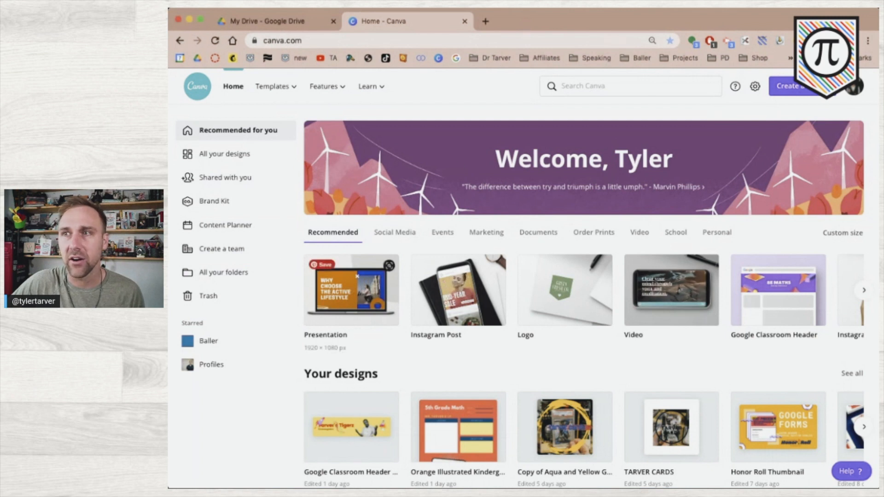
Search Canva for 'lesson plan' and pick the Lesson Plan suggestion
{"action": "left_click", "coordinate": [570, 87]}
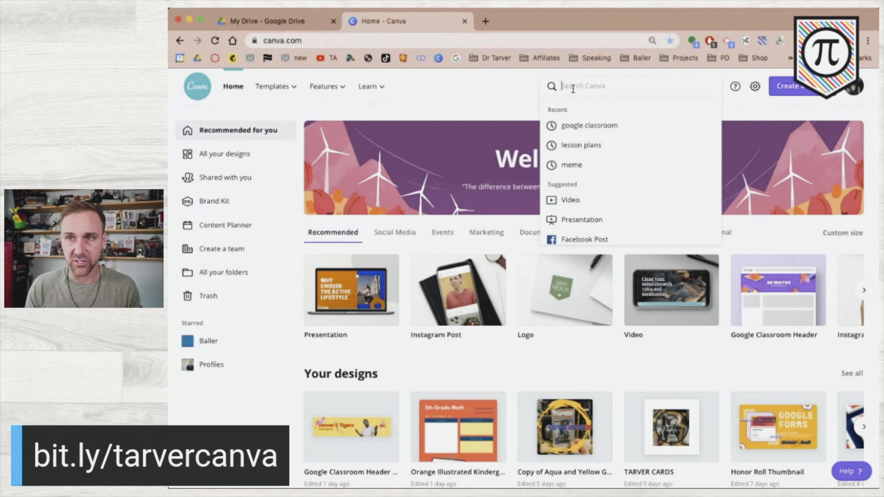
{"action": "type", "text": "less"}
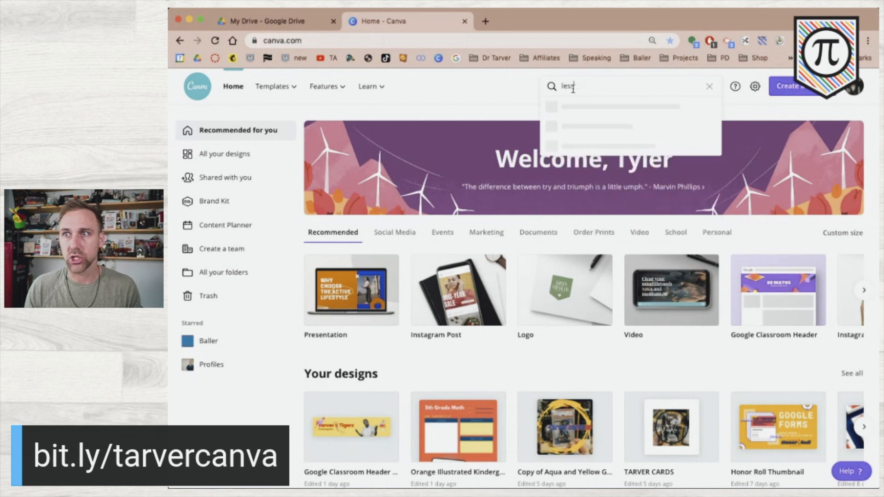
{"action": "type", "text": "on plan"}
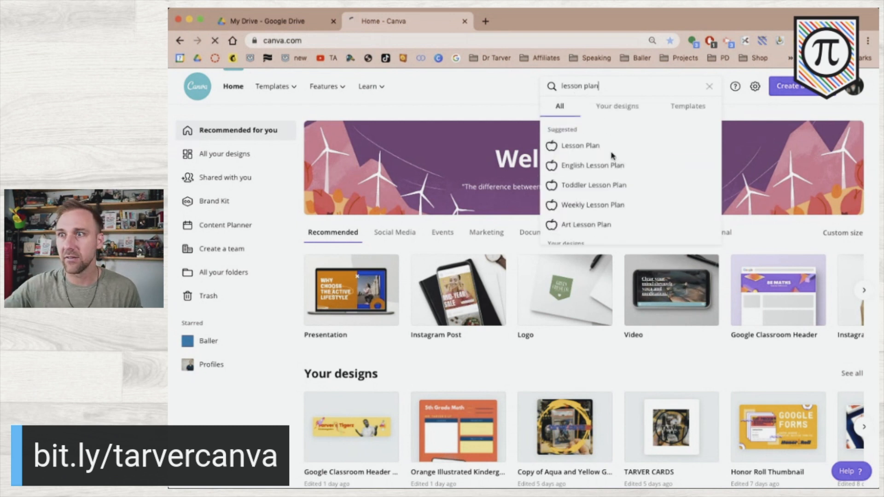
{"action": "left_click", "coordinate": [609, 148]}
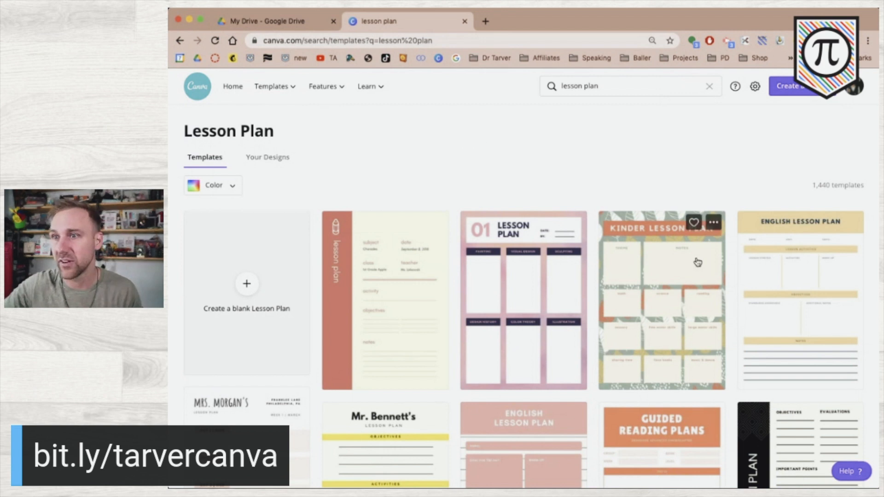
{"action": "scroll", "coordinate": [540, 309], "scroll_direction": "down", "scroll_amount": 2}
{"action": "scroll", "coordinate": [543, 309], "scroll_direction": "down", "scroll_amount": 5}
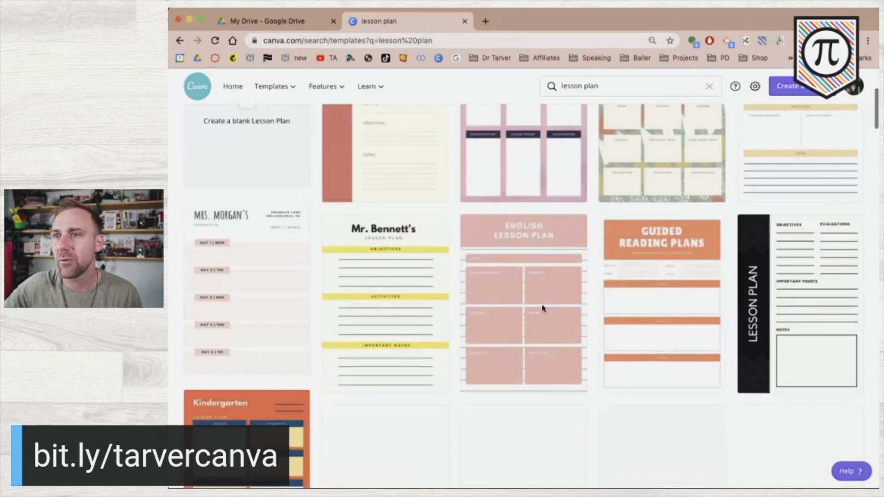
{"action": "scroll", "coordinate": [543, 310], "scroll_direction": "down", "scroll_amount": 1}
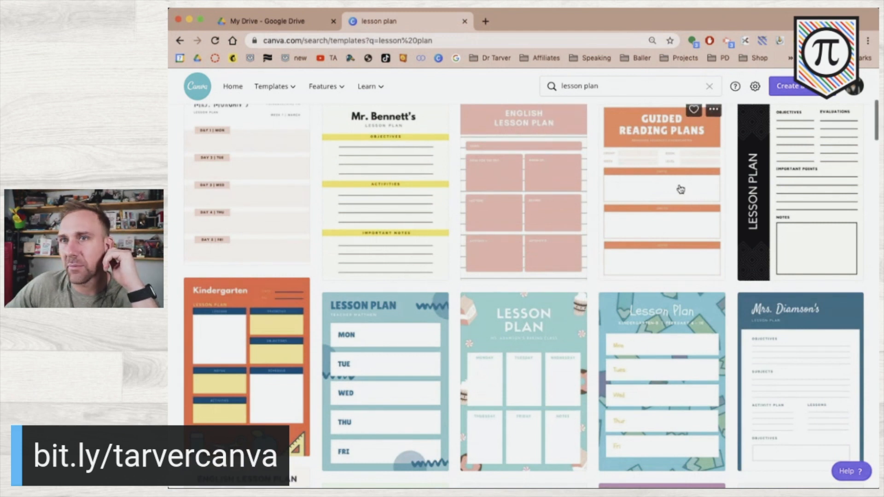
{"action": "scroll", "coordinate": [619, 237], "scroll_direction": "down", "scroll_amount": 3}
{"action": "scroll", "coordinate": [619, 237], "scroll_direction": "down", "scroll_amount": 1}
{"action": "scroll", "coordinate": [619, 237], "scroll_direction": "down", "scroll_amount": 3}
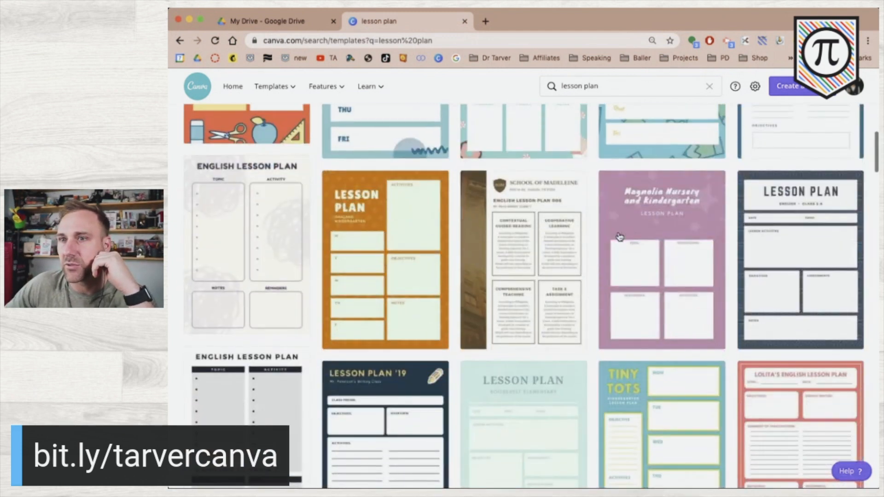
{"action": "scroll", "coordinate": [619, 237], "scroll_direction": "down", "scroll_amount": 2}
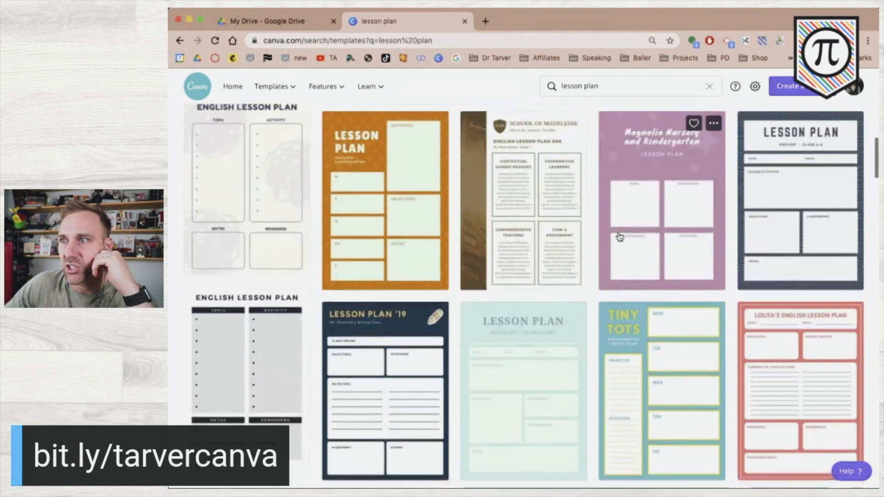
{"action": "scroll", "coordinate": [608, 239], "scroll_direction": "up", "scroll_amount": 1}
{"action": "scroll", "coordinate": [603, 238], "scroll_direction": "up", "scroll_amount": 1}
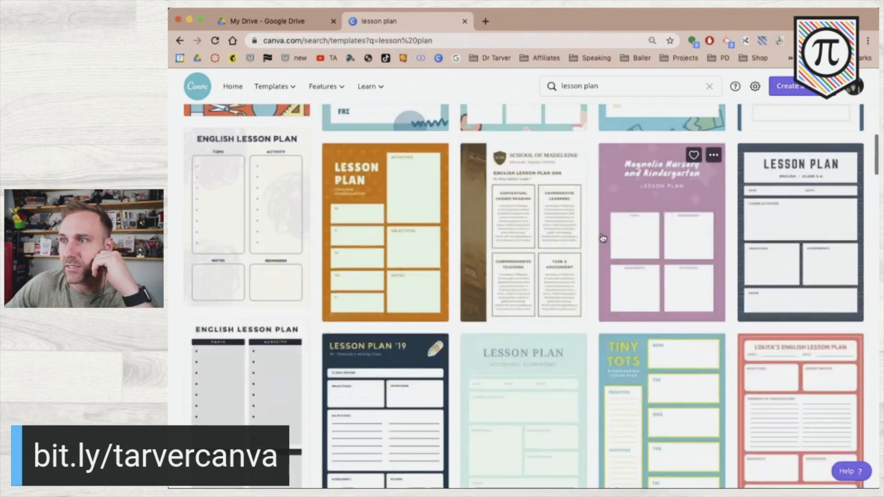
{"action": "scroll", "coordinate": [602, 238], "scroll_direction": "down", "scroll_amount": 1}
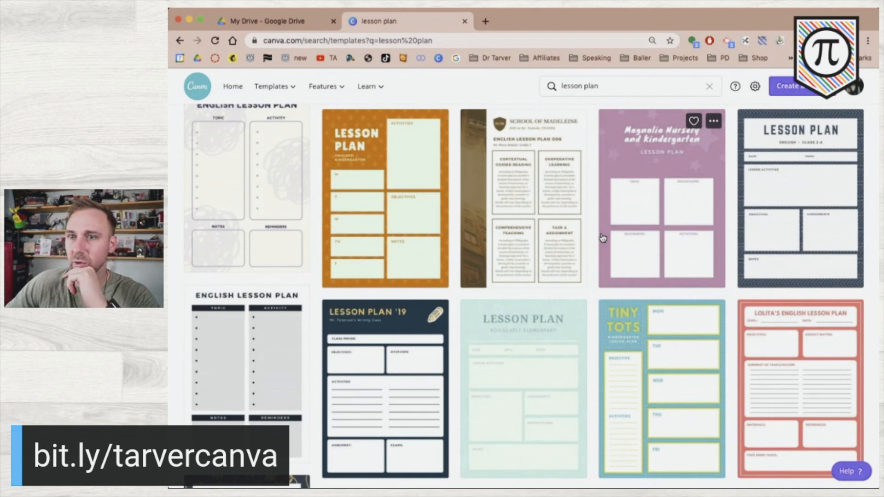
{"action": "scroll", "coordinate": [602, 237], "scroll_direction": "down", "scroll_amount": 2}
{"action": "scroll", "coordinate": [603, 238], "scroll_direction": "down", "scroll_amount": 1}
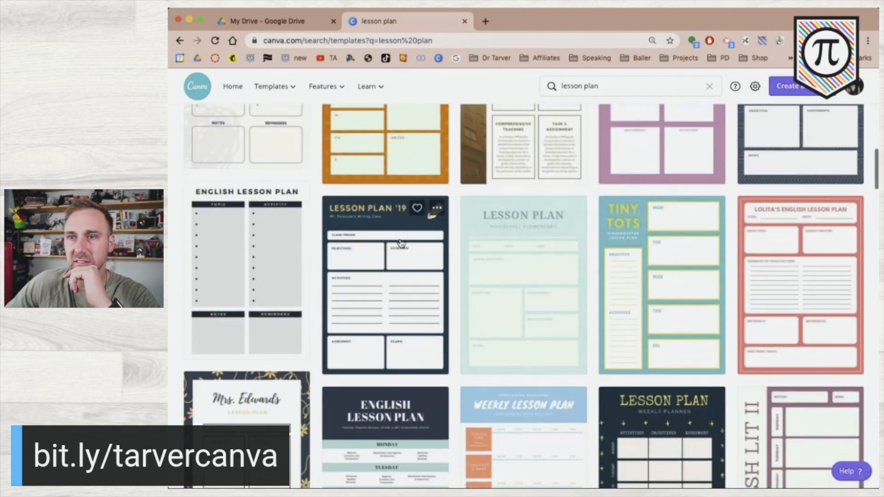
Open the Lesson Plan '19 template for editing and hide the side panels
{"action": "left_click", "coordinate": [371, 244]}
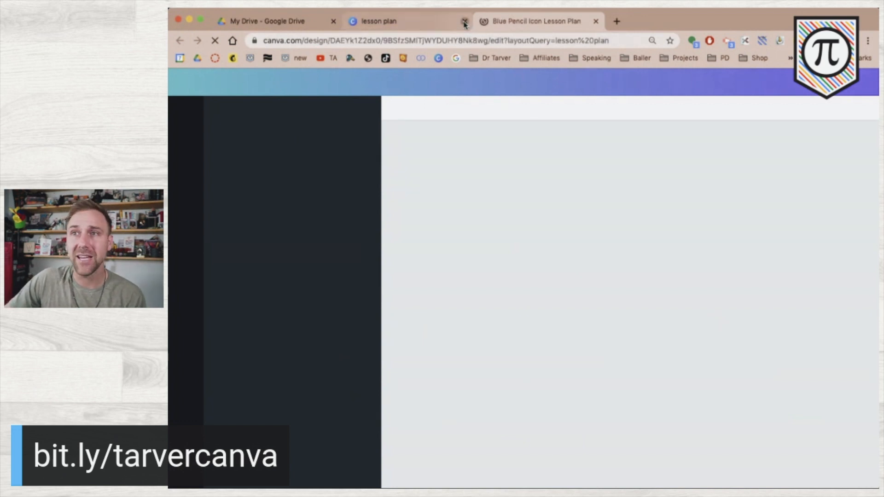
{"action": "left_click", "coordinate": [465, 21]}
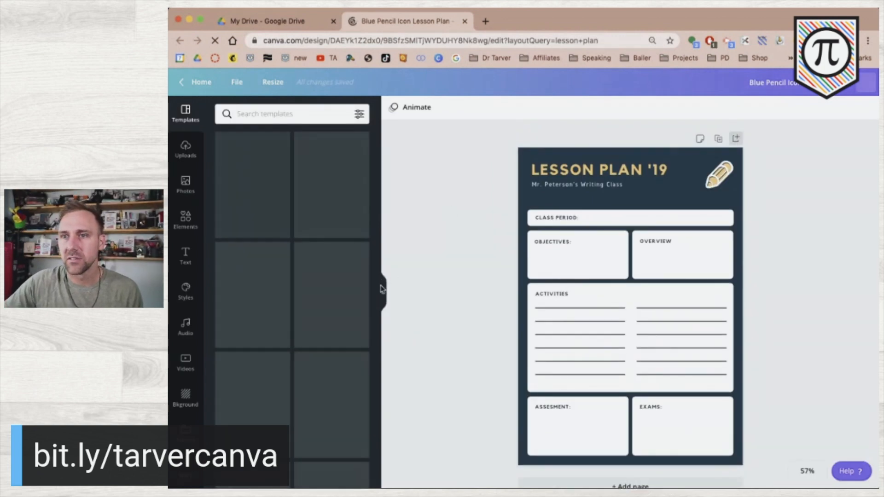
{"action": "left_click", "coordinate": [382, 293]}
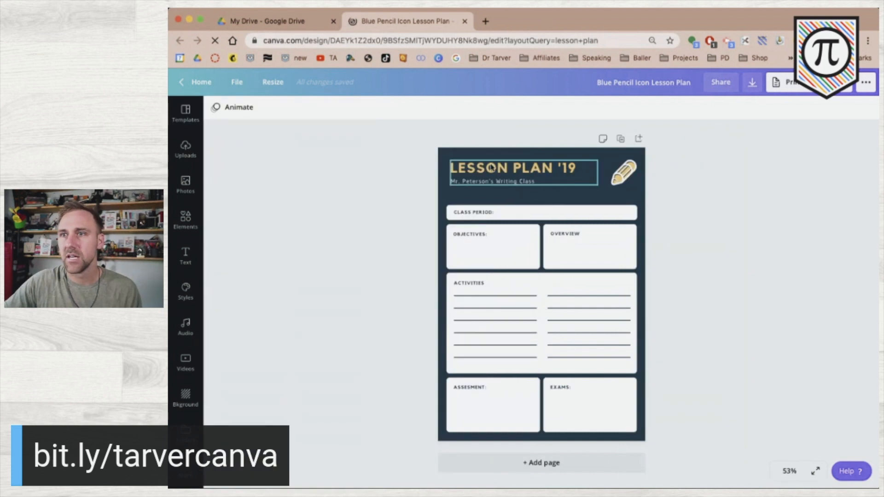
Shorten the title to LESSON PLAN and delete the class-name subtitle
{"action": "left_click", "coordinate": [571, 169]}
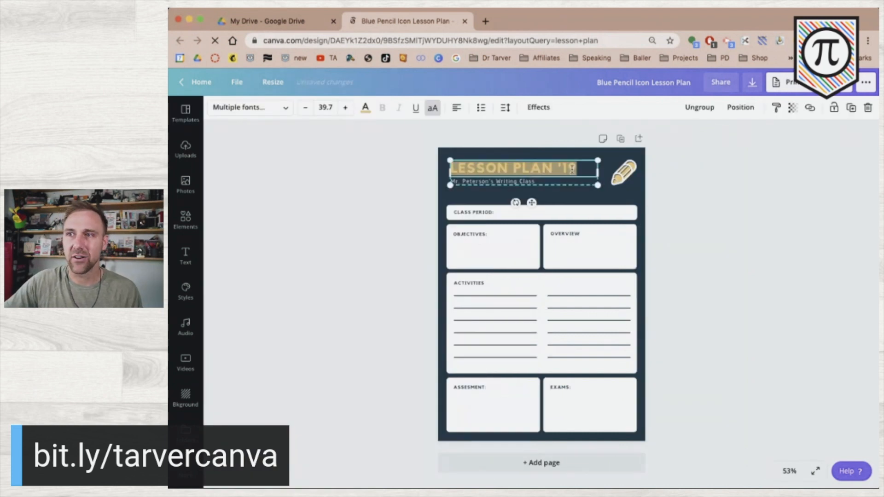
{"action": "left_click_drag", "start_coordinate": [555, 164], "coordinate": [589, 171]}
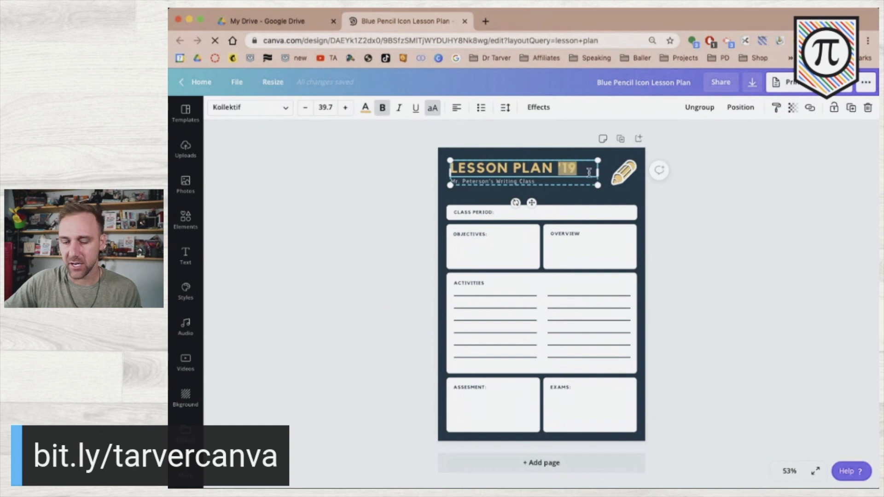
{"action": "key", "text": "BackSpace"}
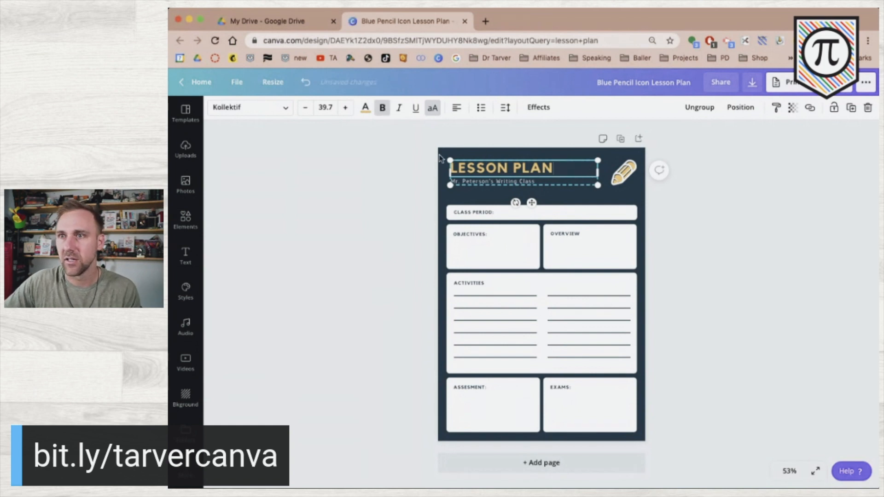
{"action": "double_click", "coordinate": [465, 182]}
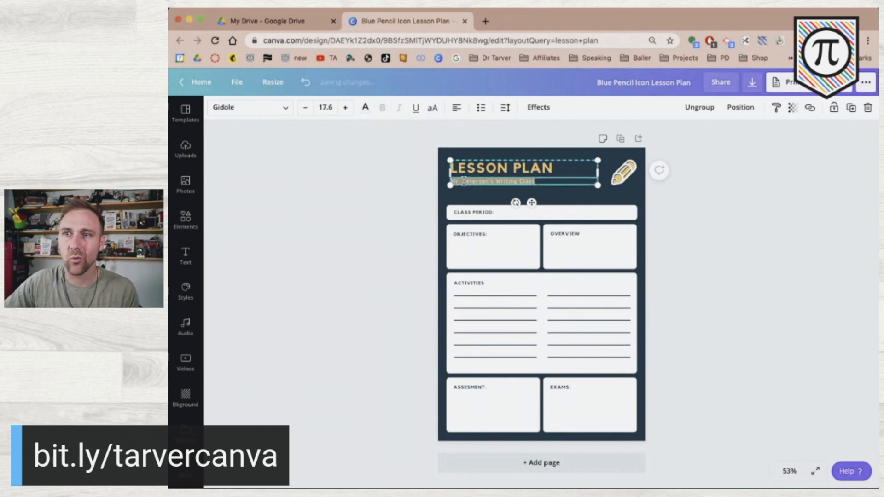
{"action": "key", "text": "BackSpace"}
{"action": "left_click", "coordinate": [408, 177]}
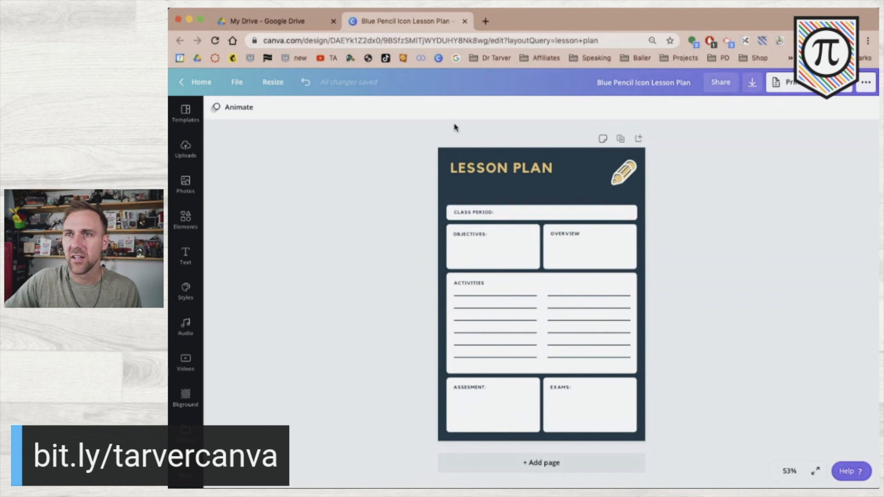
{"action": "left_click", "coordinate": [443, 153]}
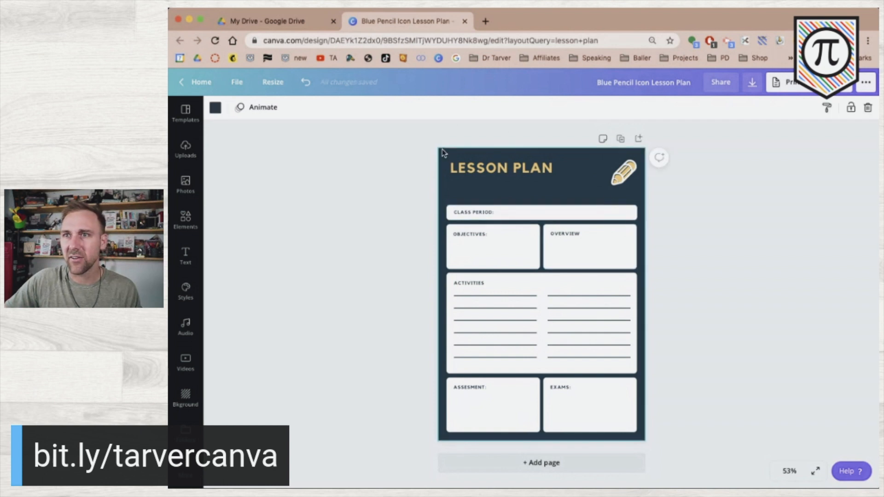
Open the Baller folder in Uploads to browse its images
{"action": "left_click", "coordinate": [215, 107]}
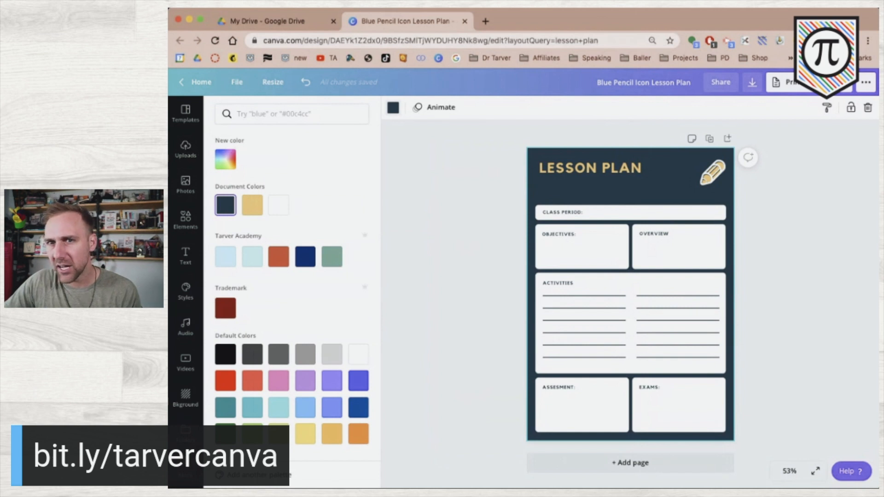
{"action": "left_click", "coordinate": [186, 435]}
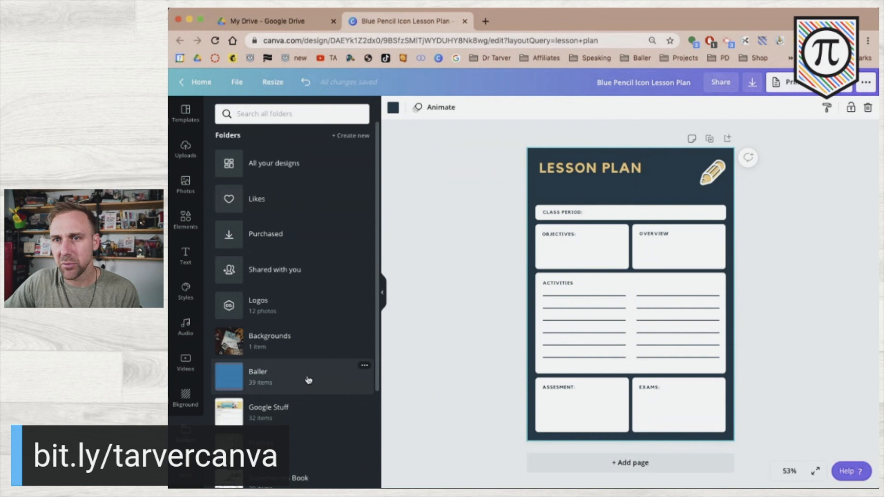
{"action": "left_click", "coordinate": [308, 380]}
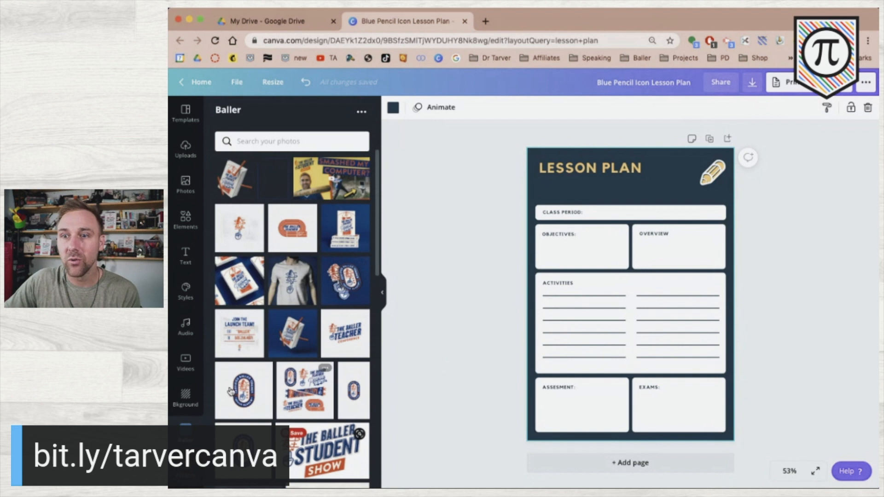
{"action": "scroll", "coordinate": [246, 394], "scroll_direction": "down", "scroll_amount": 2}
{"action": "scroll", "coordinate": [245, 394], "scroll_direction": "up", "scroll_amount": 2}
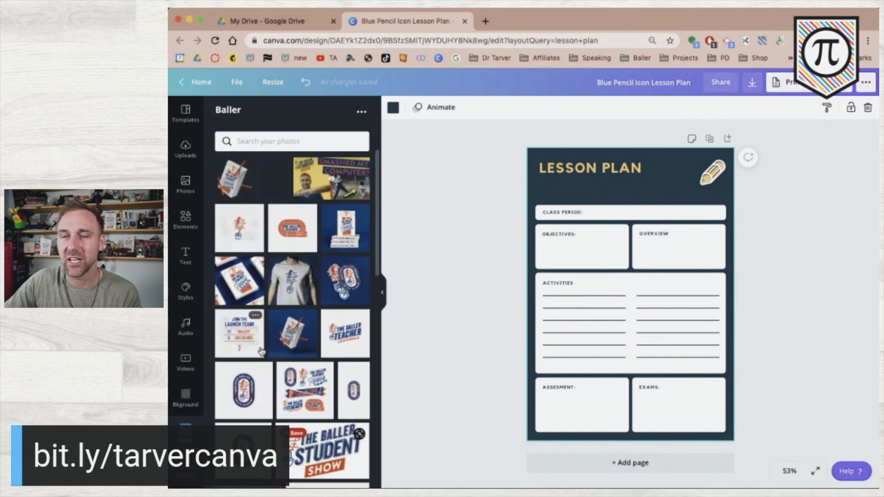
{"action": "scroll", "coordinate": [241, 386], "scroll_direction": "down", "scroll_amount": 1}
Delete the pencil icon and make the wood texture the page background
{"action": "left_click", "coordinate": [716, 174]}
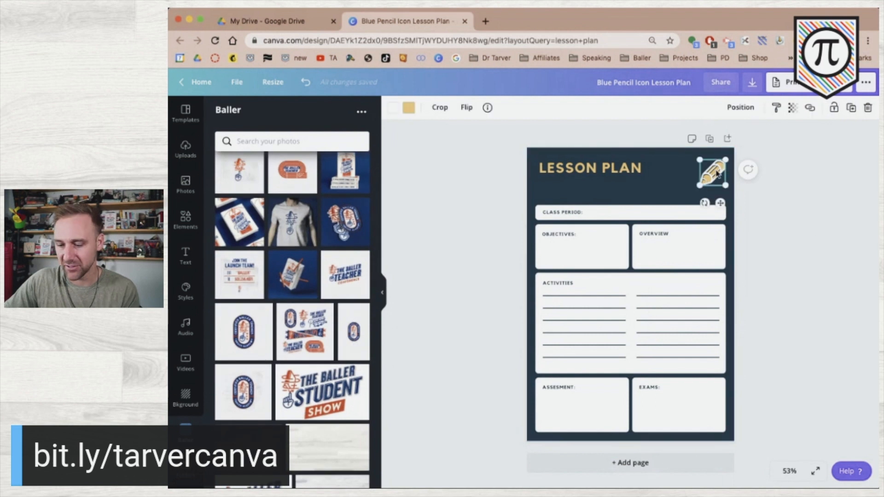
{"action": "key", "text": "Delete"}
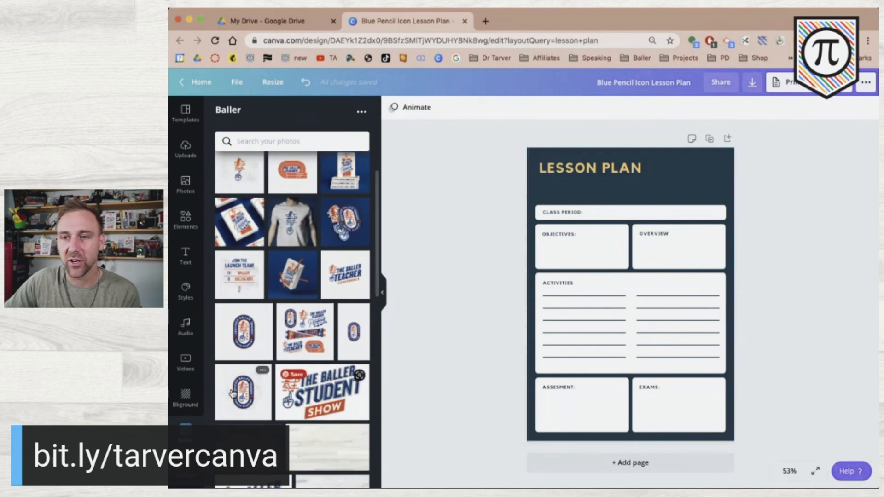
{"action": "scroll", "coordinate": [279, 364], "scroll_direction": "down", "scroll_amount": 4}
{"action": "left_click_drag", "start_coordinate": [324, 245], "coordinate": [677, 162]}
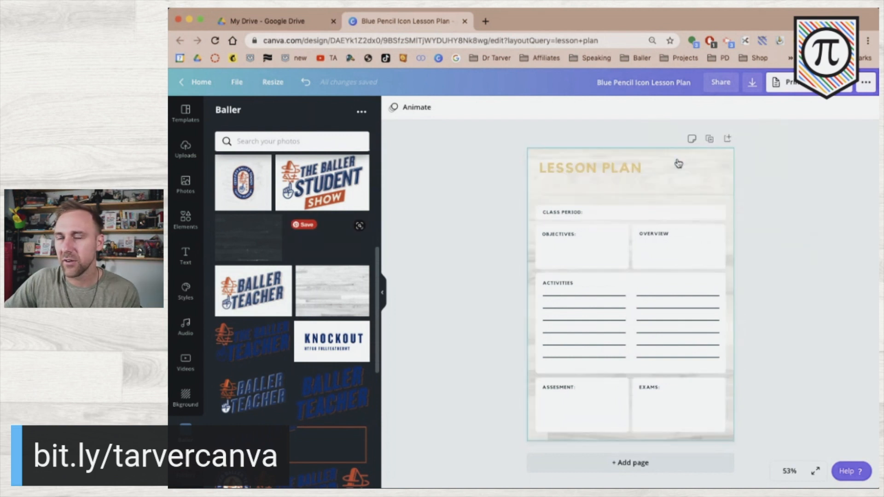
Make the LESSON PLAN title orange
{"action": "left_click", "coordinate": [556, 170]}
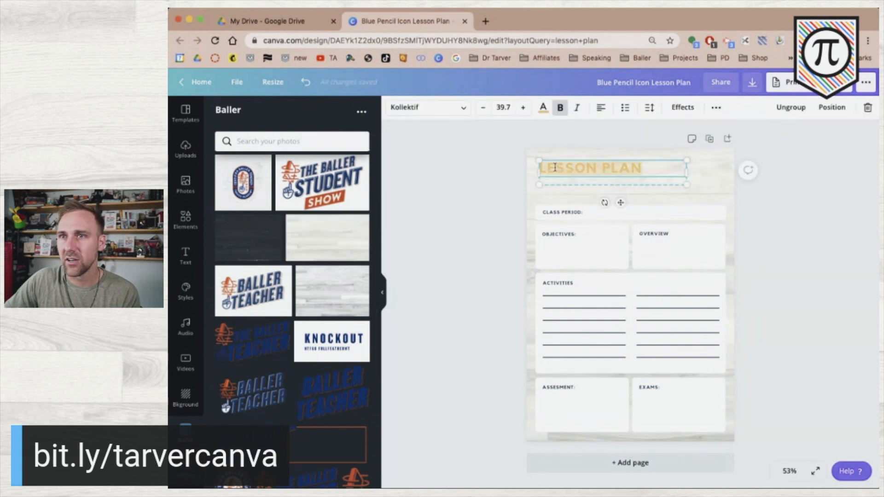
{"action": "left_click", "coordinate": [543, 111]}
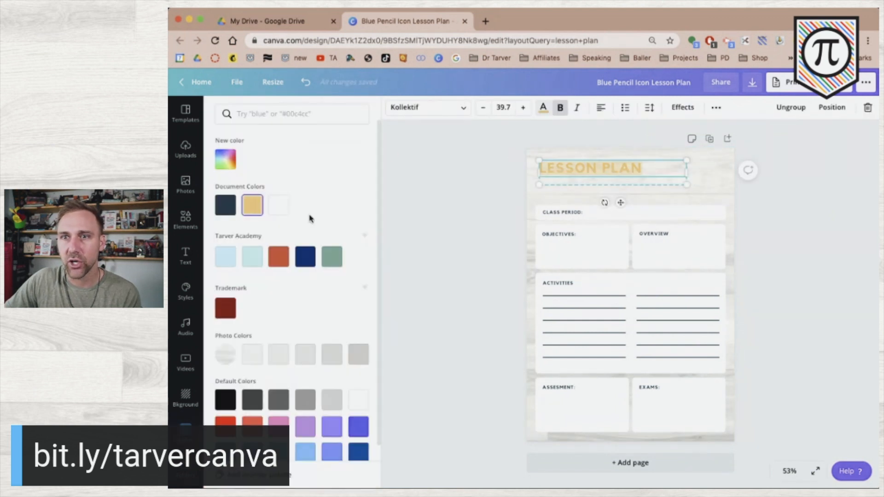
{"action": "left_click", "coordinate": [274, 257]}
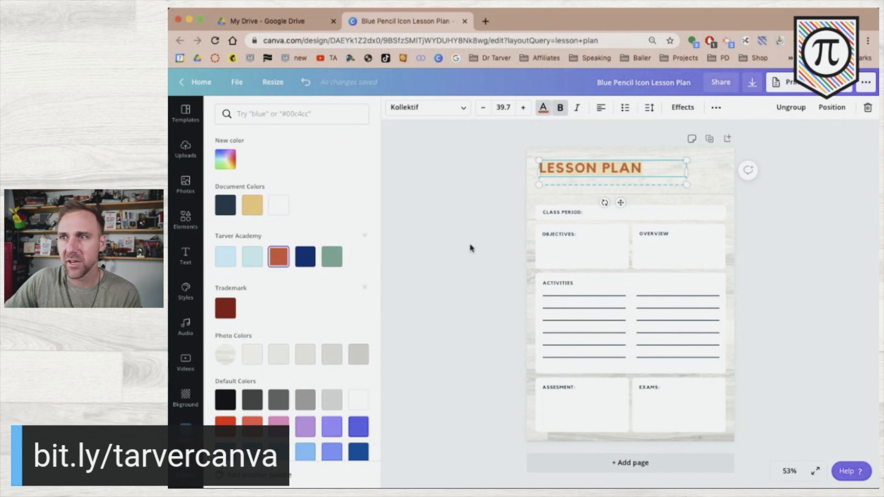
{"action": "left_click", "coordinate": [470, 248]}
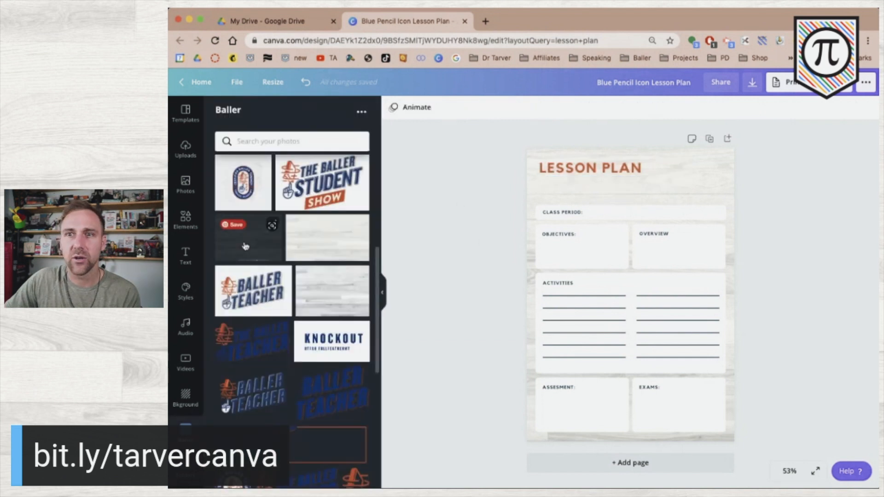
Add the pencil-and-hand logo from the Baller folder and shrink it small
{"action": "scroll", "coordinate": [261, 273], "scroll_direction": "down", "scroll_amount": 3}
{"action": "scroll", "coordinate": [261, 273], "scroll_direction": "down", "scroll_amount": 3}
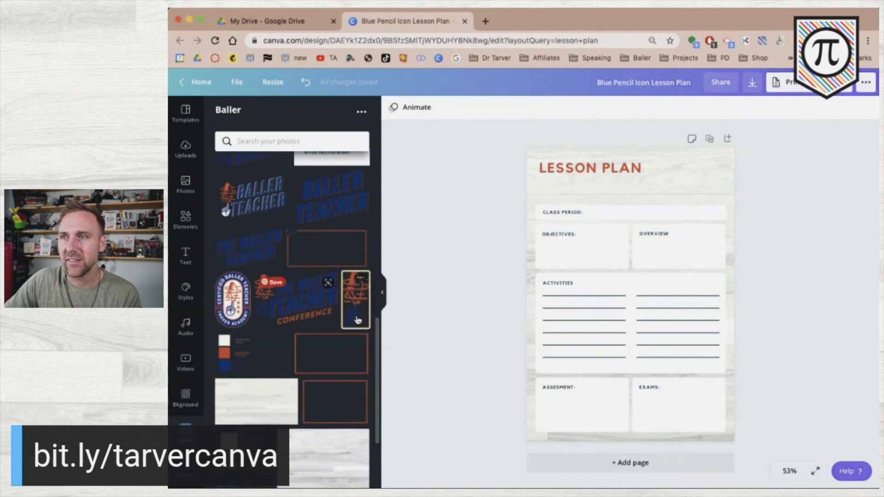
{"action": "left_click", "coordinate": [356, 317]}
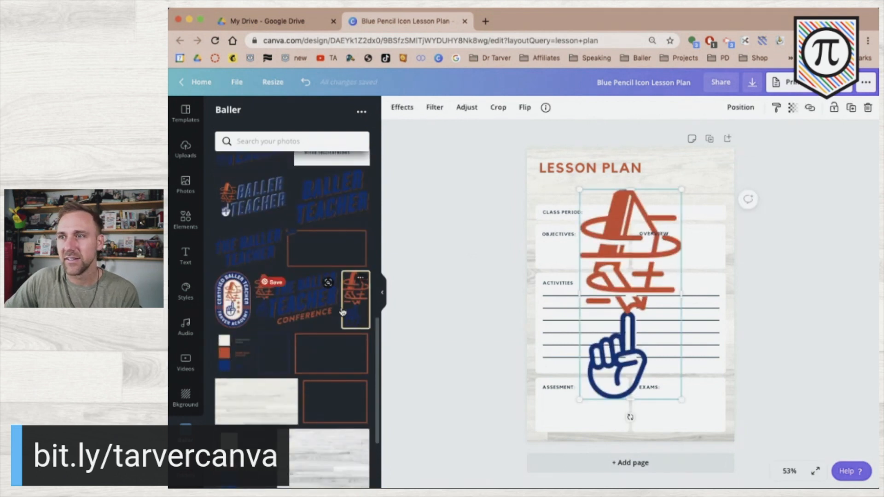
{"action": "mouse_move", "coordinate": [680, 399]}
{"action": "left_mouse_down"}
{"action": "mouse_move", "coordinate": [608, 255]}
{"action": "mouse_move", "coordinate": [547, 182]}
{"action": "left_mouse_up"}
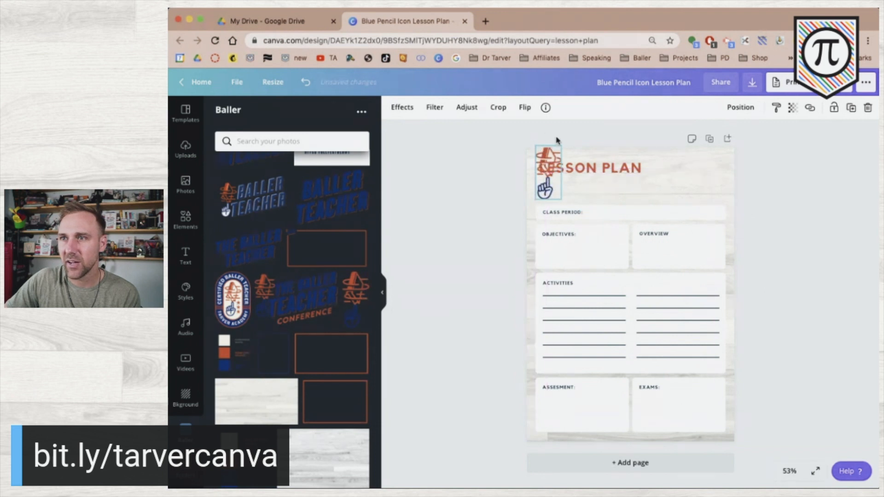
{"action": "left_click_drag", "start_coordinate": [561, 147], "coordinate": [546, 160]}
Move the LESSON PLAN title down beside the logo
{"action": "left_click", "coordinate": [591, 176]}
{"action": "left_click_drag", "start_coordinate": [593, 177], "coordinate": [603, 196]}
{"action": "left_click", "coordinate": [511, 154]}
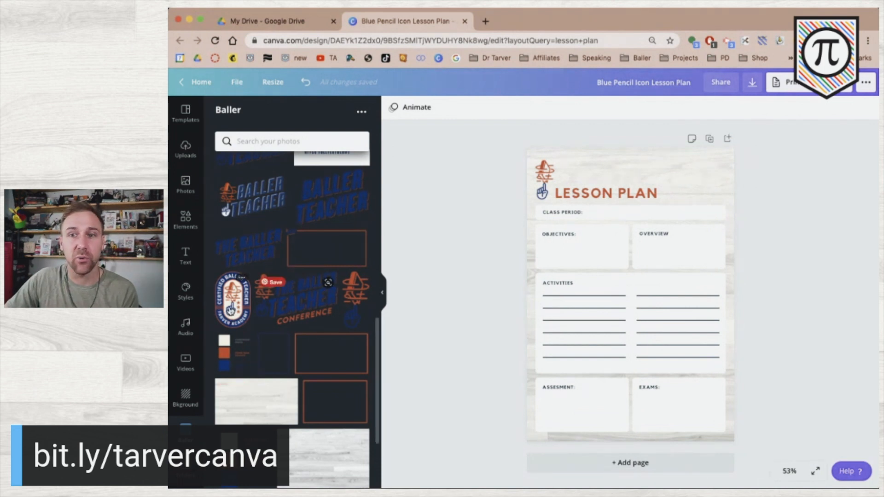
Add the oval teacher badge, shrink it, and place it at the top-right corner
{"action": "left_click", "coordinate": [231, 310]}
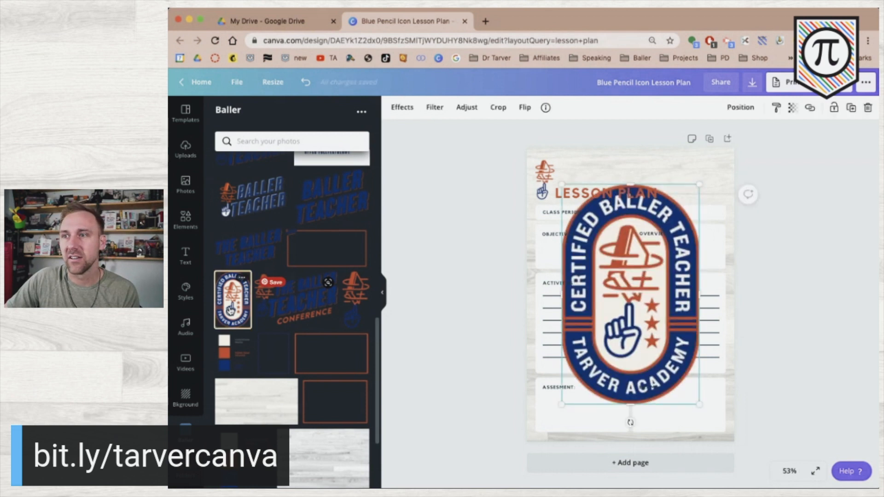
{"action": "left_click_drag", "start_coordinate": [561, 405], "coordinate": [692, 258]}
{"action": "left_click_drag", "start_coordinate": [685, 214], "coordinate": [699, 203]}
{"action": "left_click", "coordinate": [801, 213]}
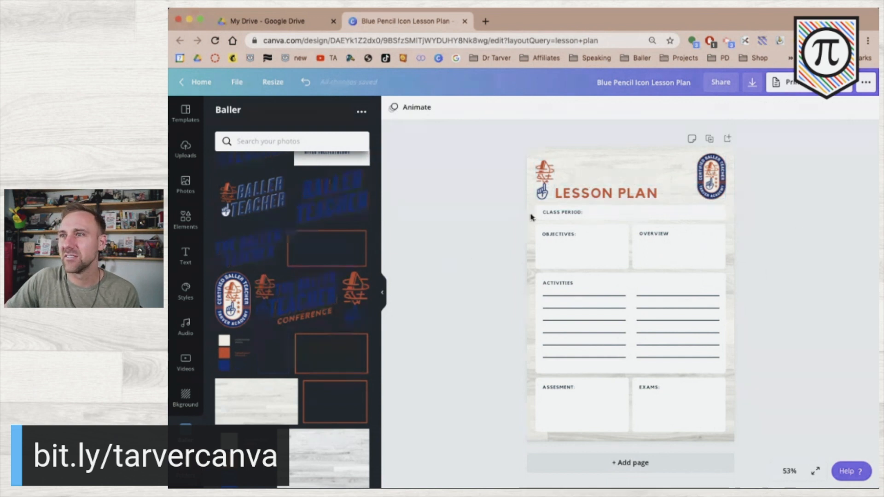
Delete the small logo and move LESSON PLAN back to the top-left corner
{"action": "left_click", "coordinate": [543, 189]}
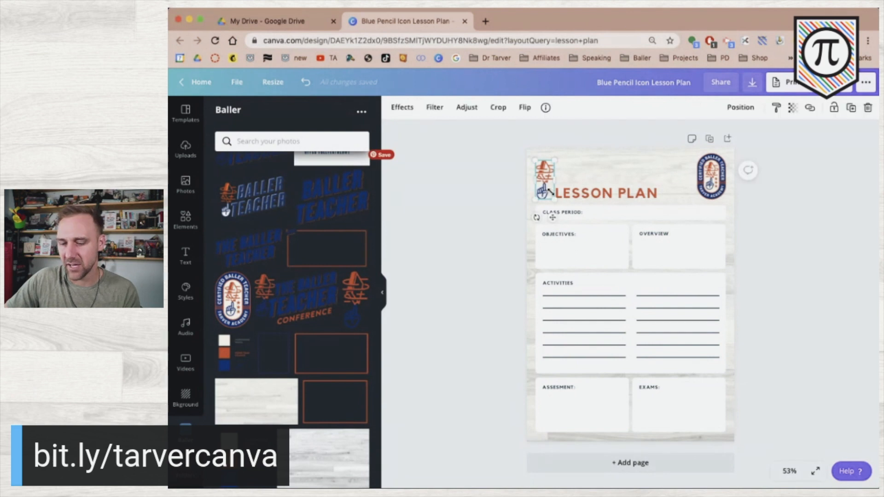
{"action": "key", "text": "Delete"}
{"action": "left_click", "coordinate": [576, 193]}
{"action": "left_click_drag", "start_coordinate": [567, 158], "coordinate": [558, 166]}
{"action": "left_click", "coordinate": [632, 293]}
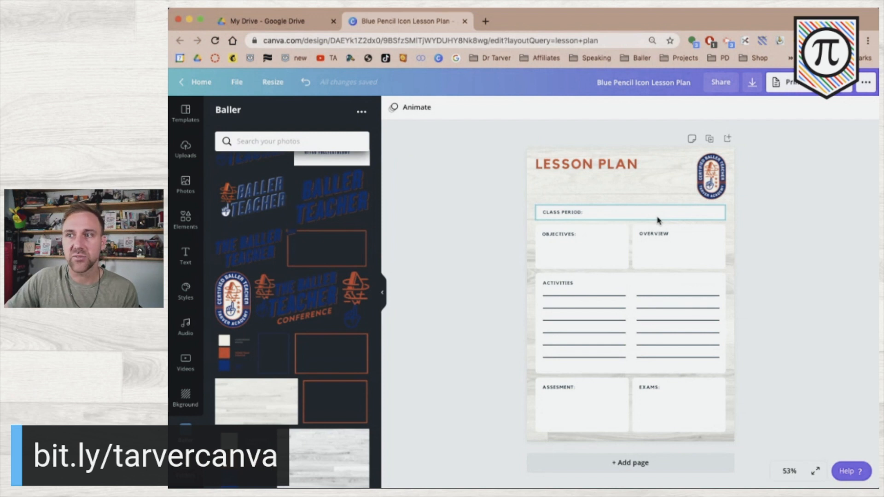
Narrow the class-period box to half width and duplicate it above and to the right
{"action": "left_click", "coordinate": [667, 219]}
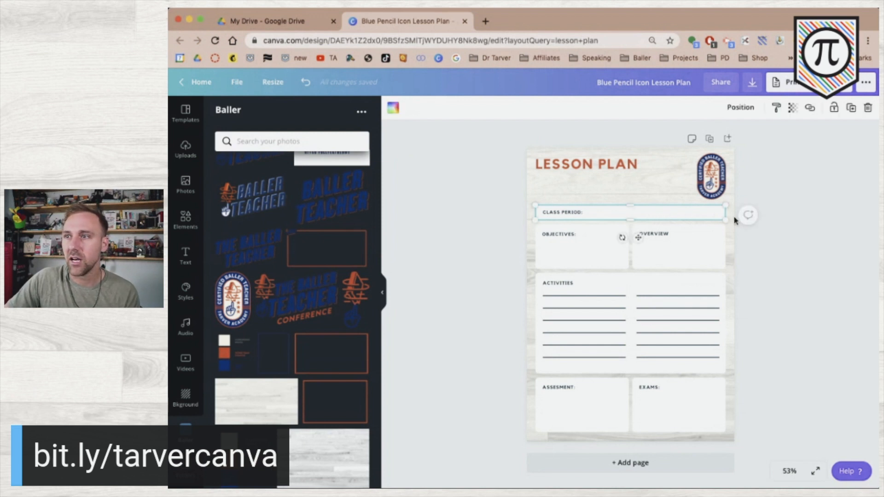
{"action": "left_click_drag", "start_coordinate": [722, 213], "coordinate": [624, 211]}
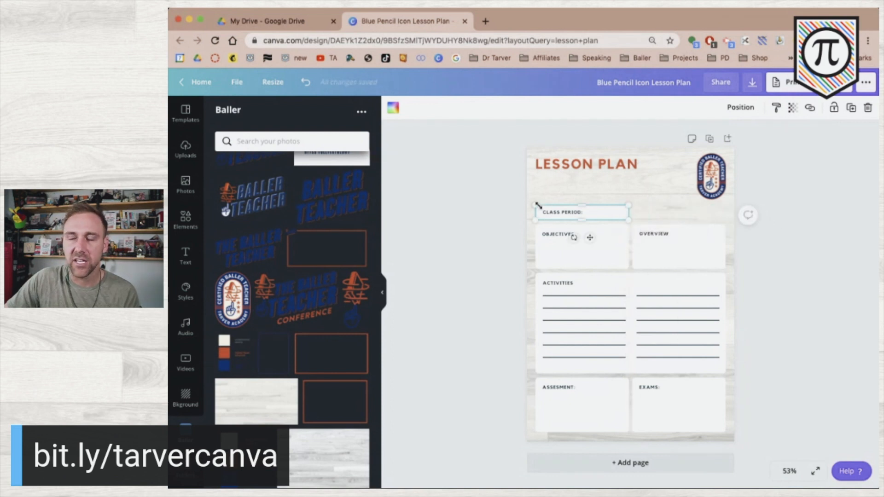
{"action": "left_click_drag", "start_coordinate": [493, 210], "coordinate": [600, 197]}
{"action": "left_click", "coordinate": [489, 203]}
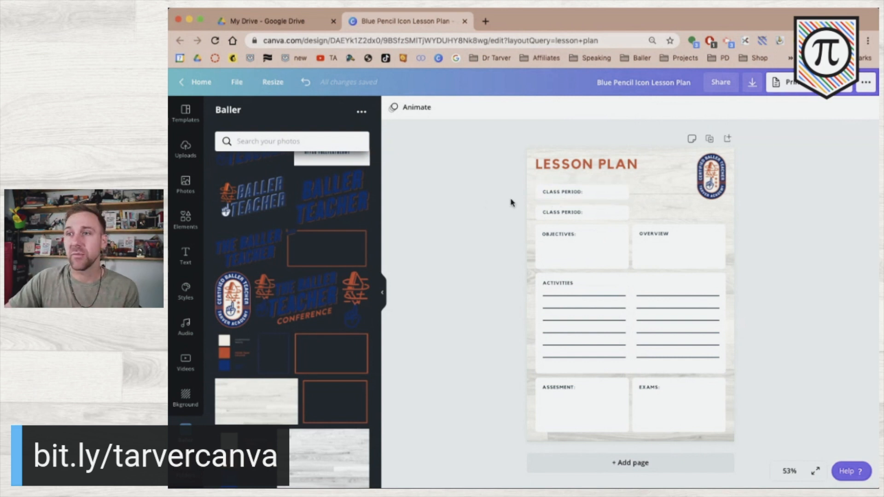
{"action": "left_click_drag", "start_coordinate": [518, 210], "coordinate": [580, 222]}
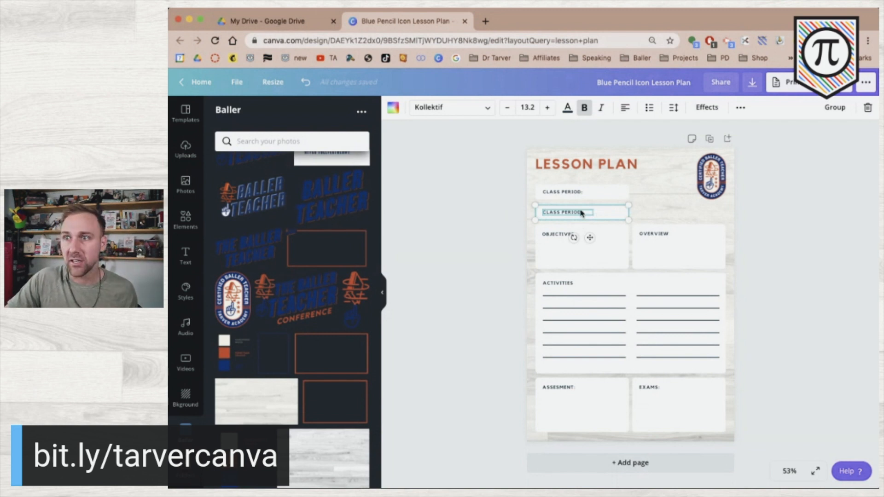
{"action": "left_click_drag", "start_coordinate": [597, 217], "coordinate": [693, 213]}
{"action": "left_click", "coordinate": [764, 233]}
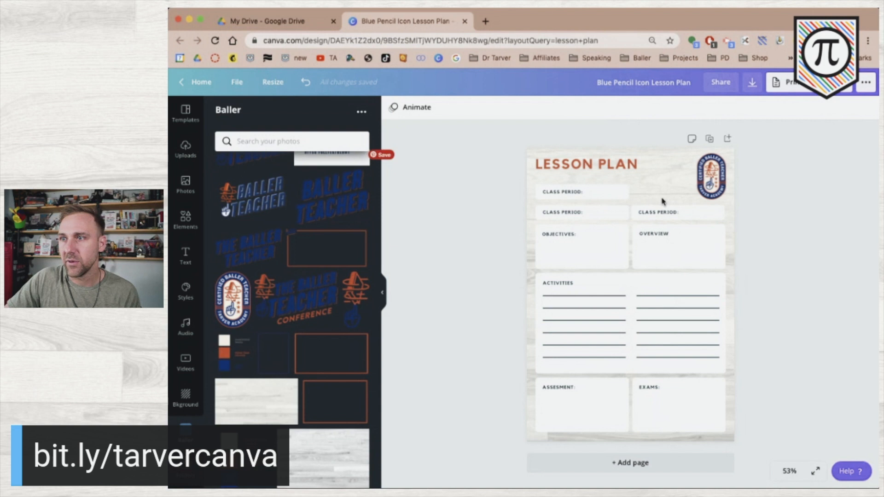
Rename the top copy's label to WEEK#
{"action": "left_click", "coordinate": [658, 213]}
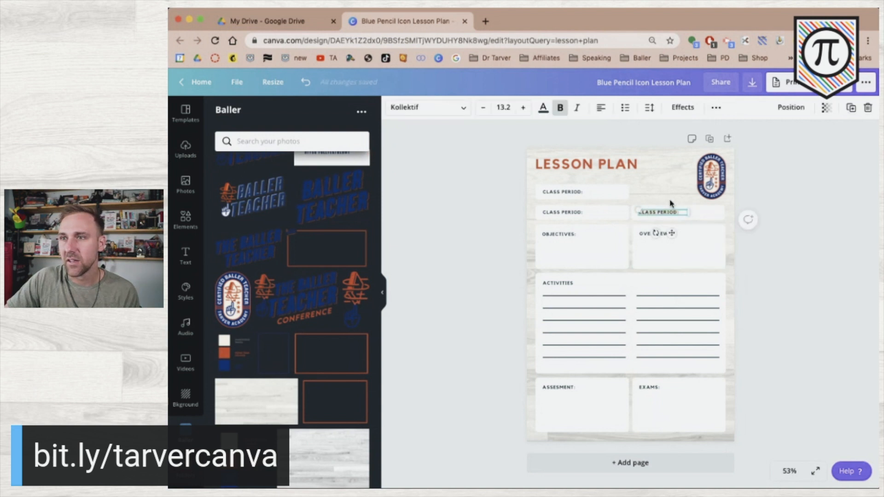
{"action": "left_click", "coordinate": [556, 191]}
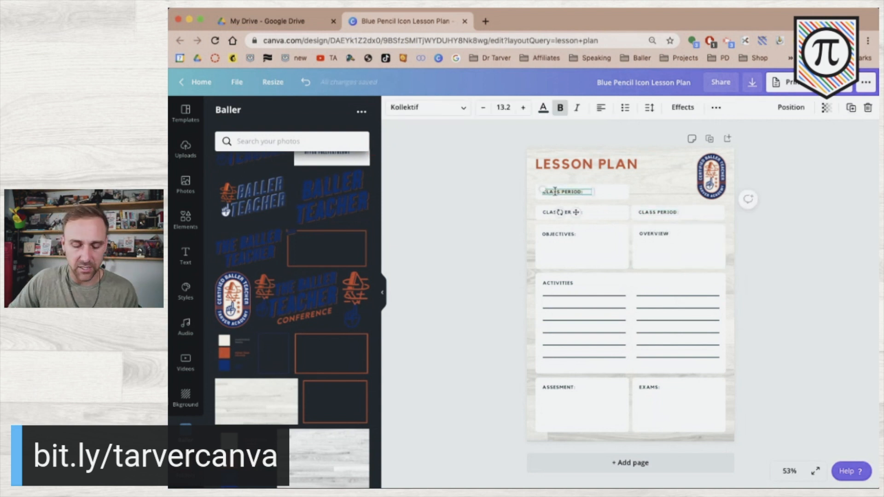
{"action": "type", "text": "WEEK#"}
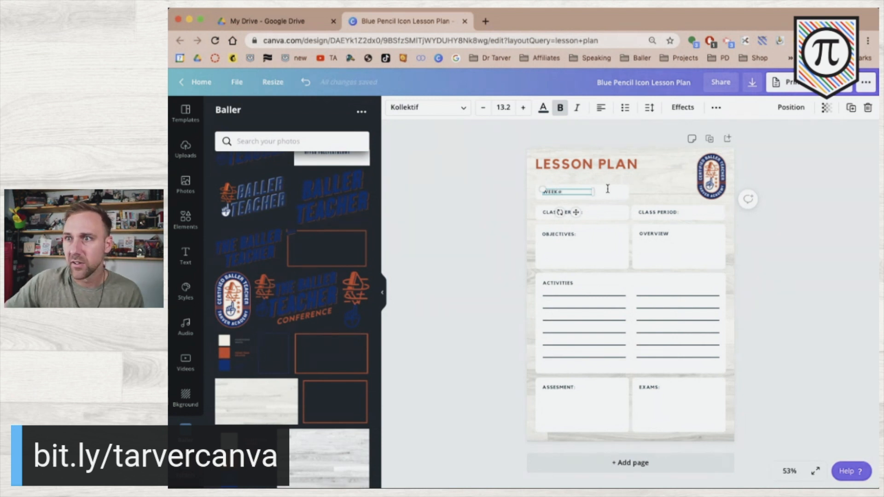
{"action": "left_click", "coordinate": [487, 235]}
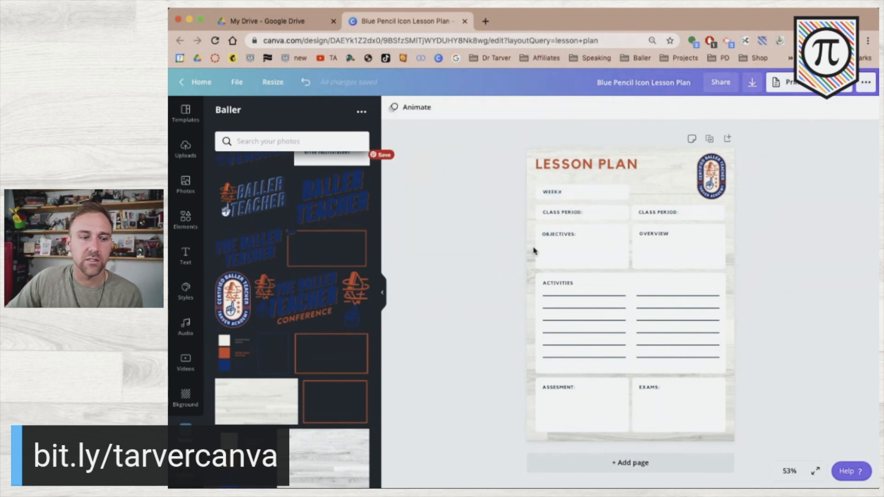
Change the right-hand label text to DAY:
{"action": "left_click", "coordinate": [660, 211]}
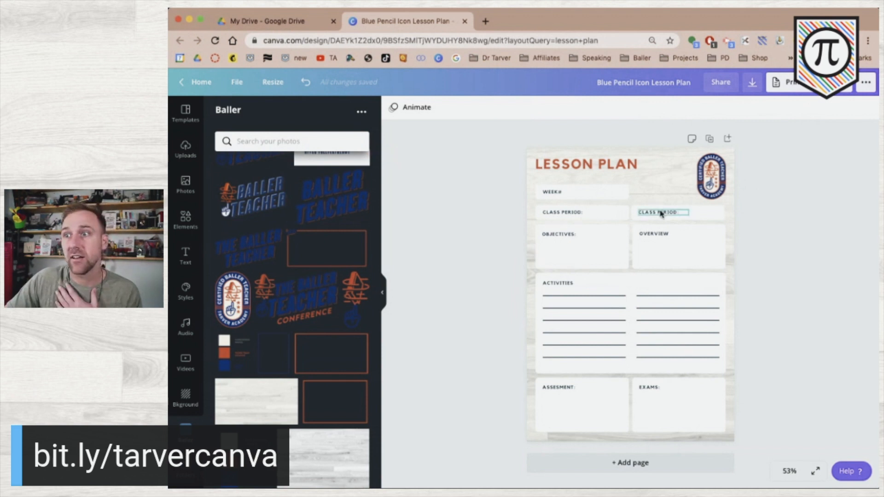
{"action": "type", "text": "DAY:"}
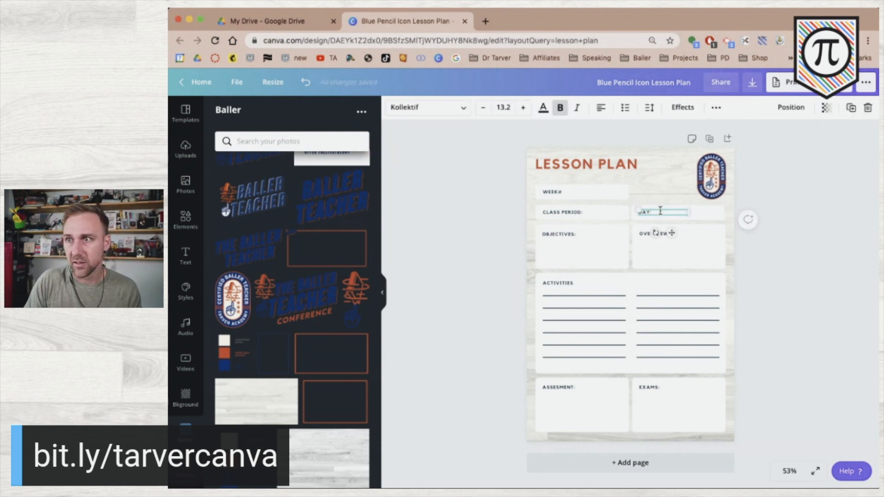
{"action": "left_click", "coordinate": [800, 240]}
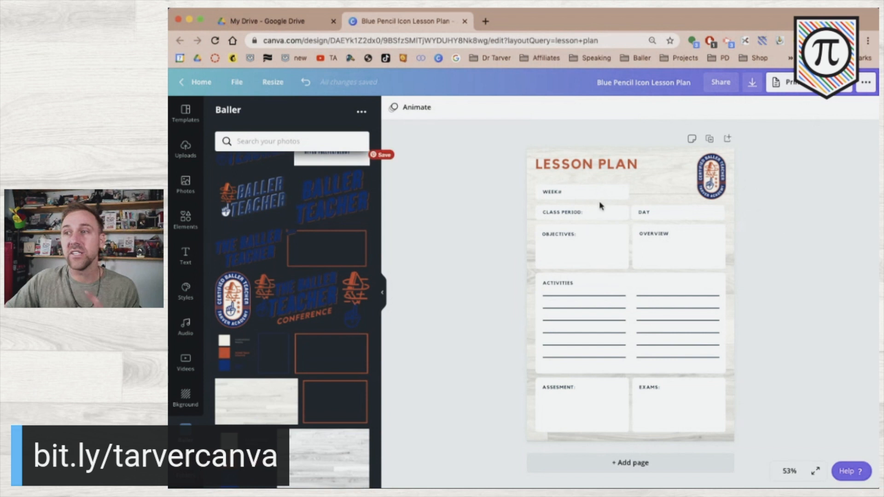
Resize the DAY label text, undoing the first enlargement
{"action": "left_click", "coordinate": [657, 214]}
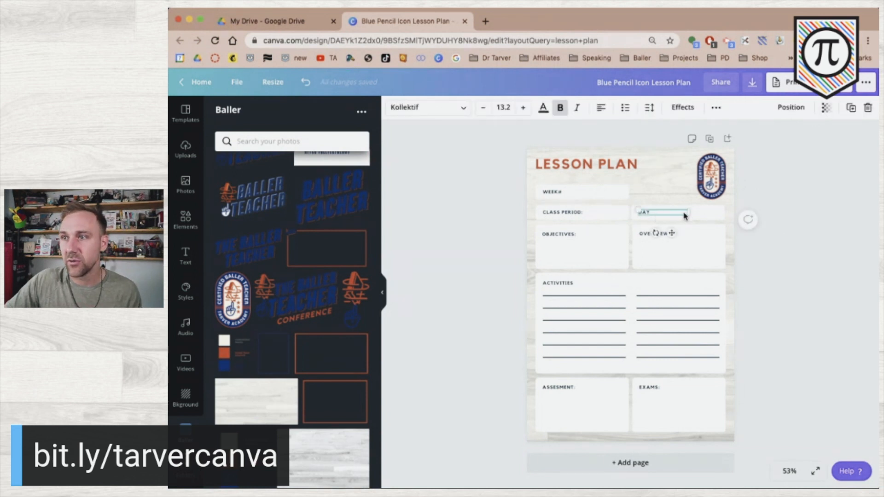
{"action": "left_click_drag", "start_coordinate": [709, 213], "coordinate": [718, 215]}
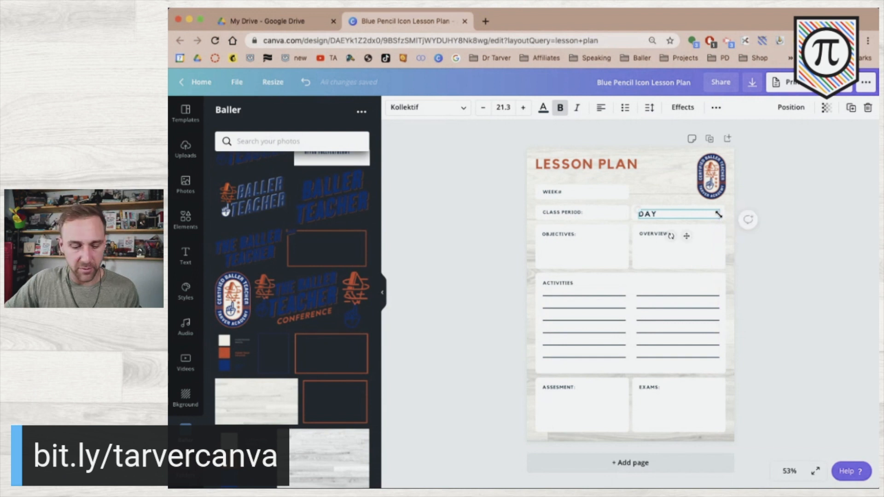
{"action": "key", "text": "super+z"}
{"action": "left_click", "coordinate": [770, 200]}
{"action": "left_click", "coordinate": [659, 212]}
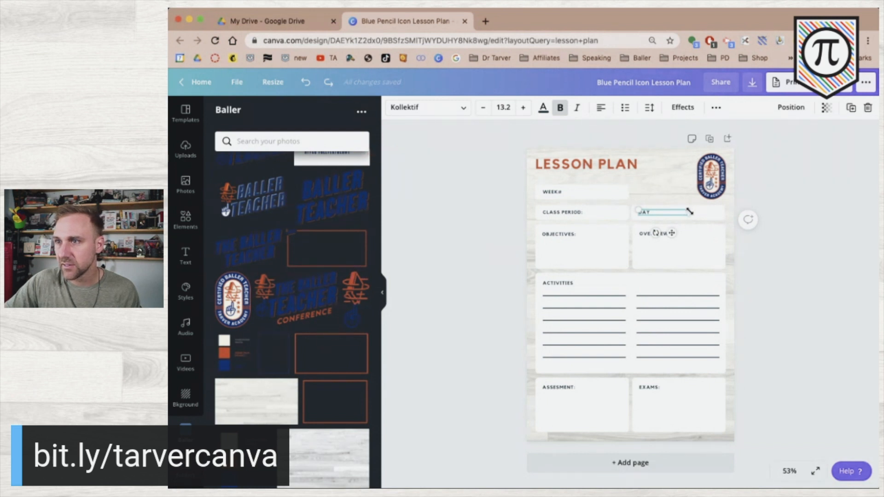
{"action": "scroll", "coordinate": [689, 212], "scroll_direction": "up", "scroll_amount": 5}
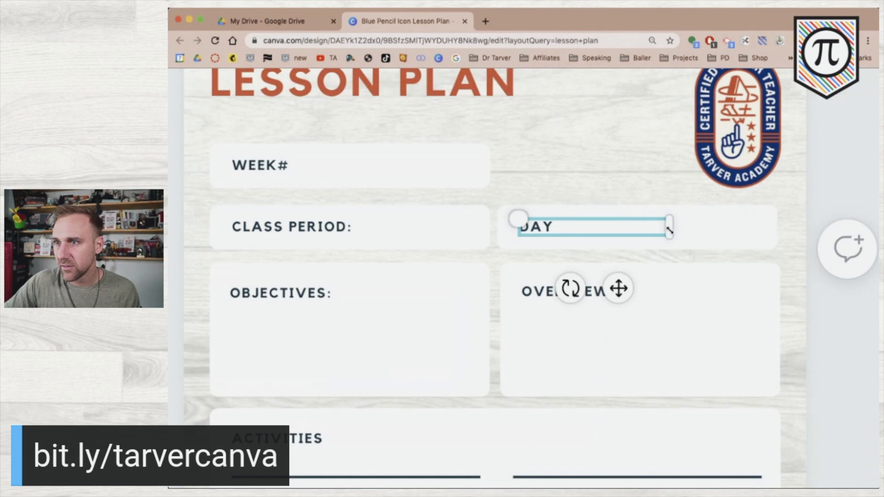
{"action": "left_click_drag", "start_coordinate": [696, 231], "coordinate": [764, 245]}
{"action": "scroll", "coordinate": [764, 246], "scroll_direction": "down", "scroll_amount": 5}
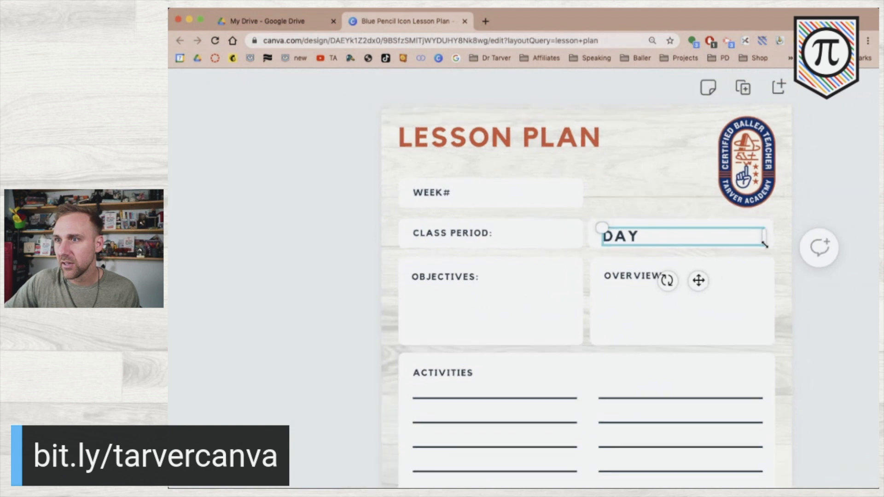
{"action": "scroll", "coordinate": [764, 245], "scroll_direction": "down", "scroll_amount": 5}
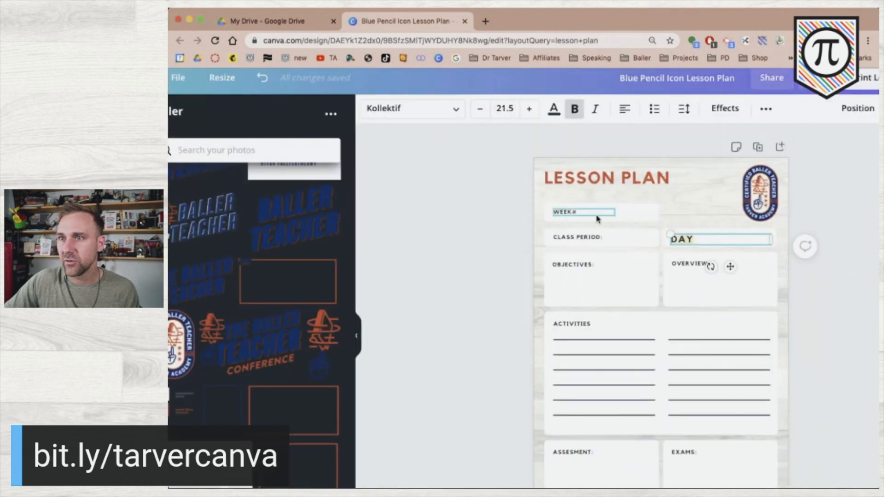
Match the DAY label to WEEK# by setting its font size to 13.2
{"action": "left_click", "coordinate": [571, 213]}
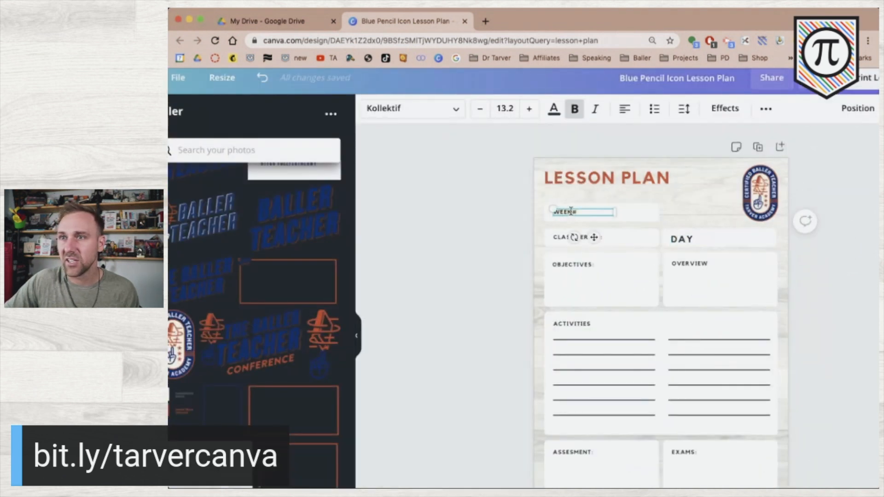
{"action": "left_click", "coordinate": [681, 240]}
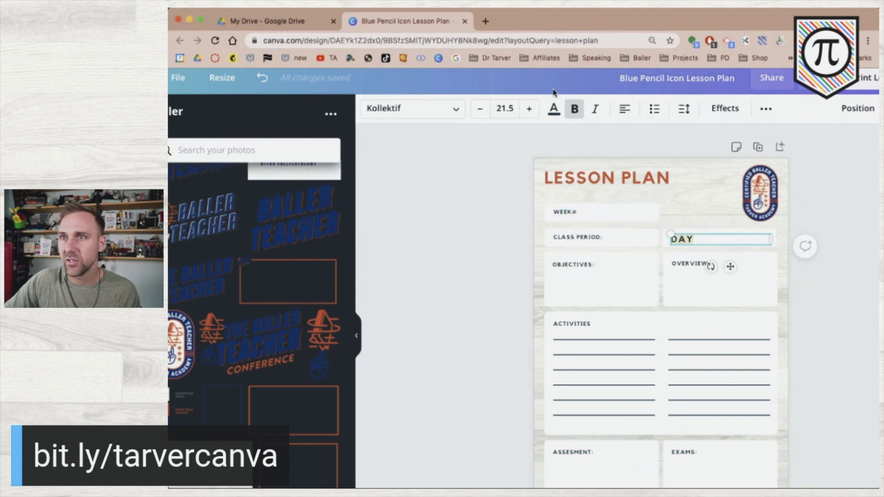
{"action": "left_click", "coordinate": [507, 107]}
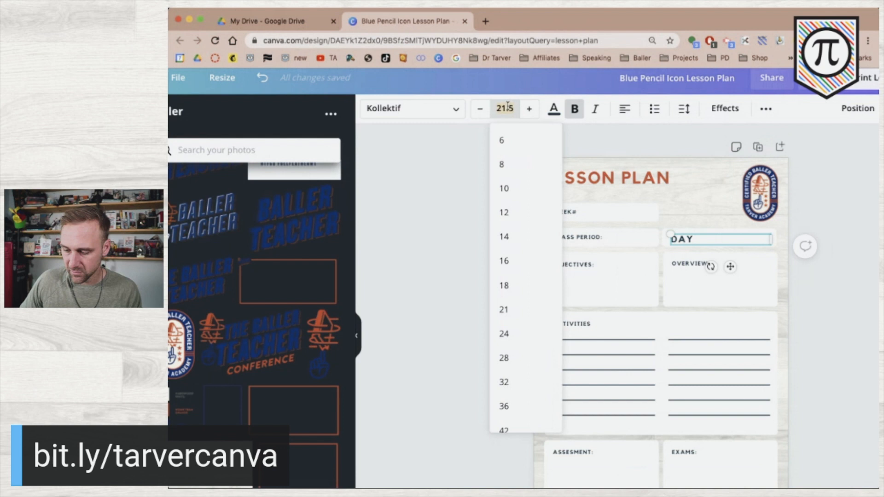
{"action": "type", "text": "13.2"}
{"action": "key", "text": "Return"}
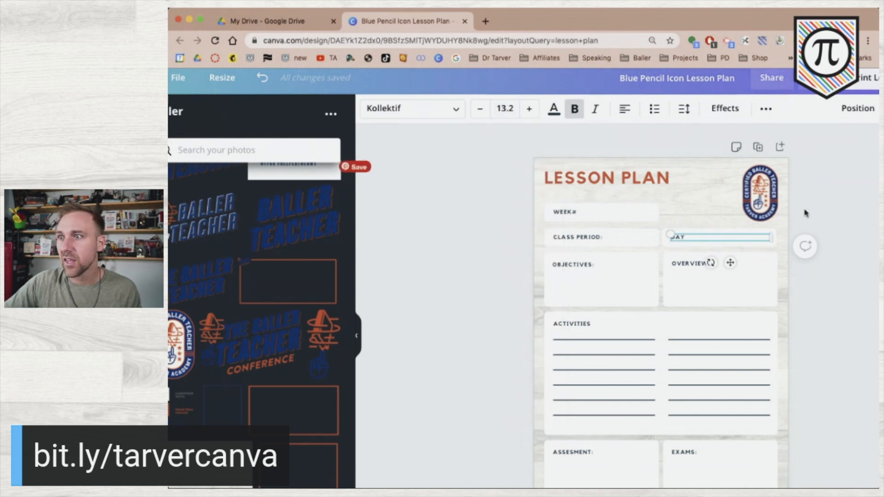
{"action": "left_click", "coordinate": [817, 214]}
{"action": "left_click", "coordinate": [692, 241]}
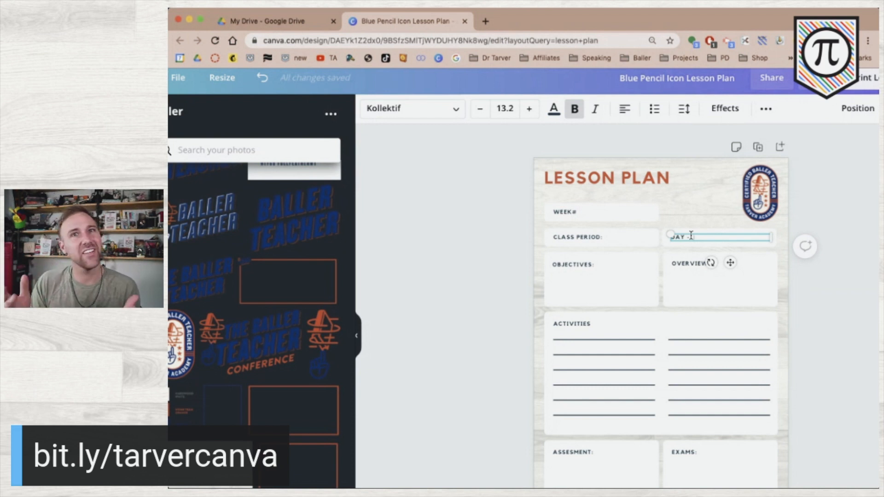
Type the weekday initials M, T, TH and F into the DAY row
{"action": "type", "text": "M"}
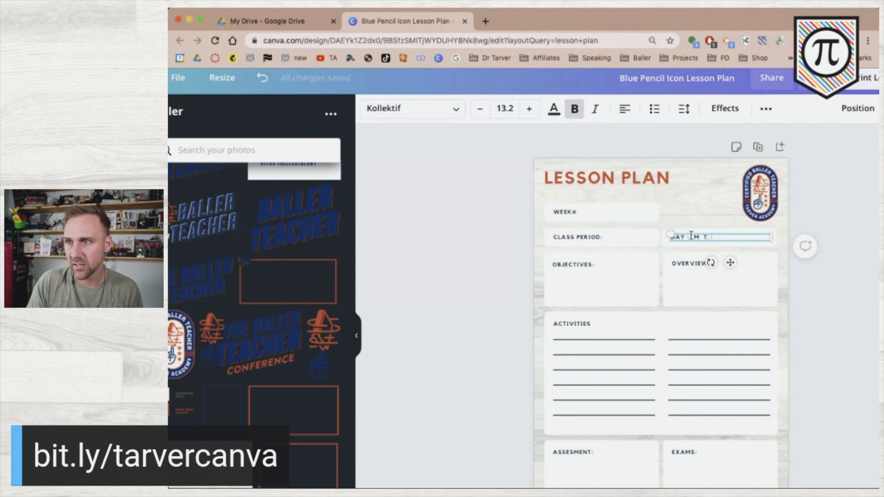
{"action": "type", "text": "T:"}
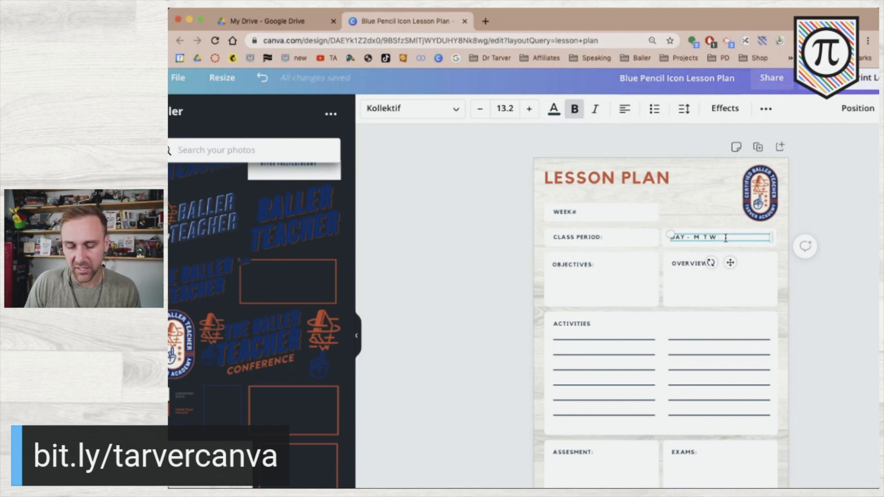
{"action": "type", "text": "TH"}
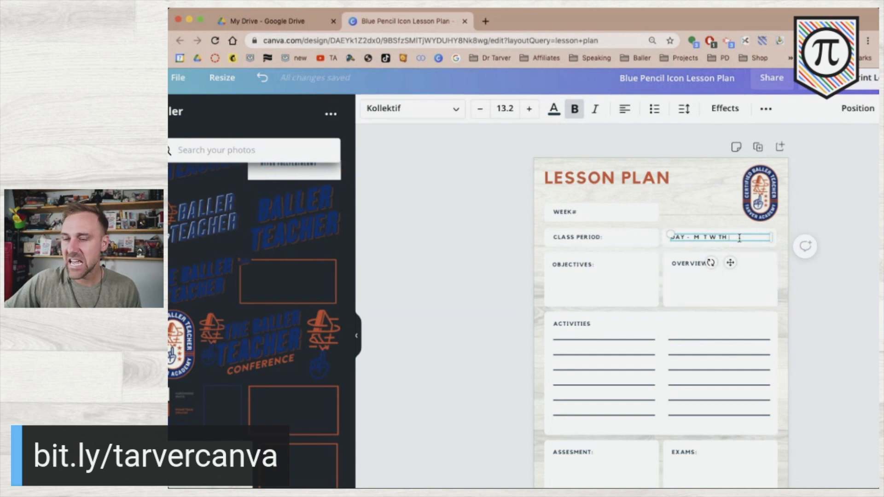
{"action": "type", "text": "F"}
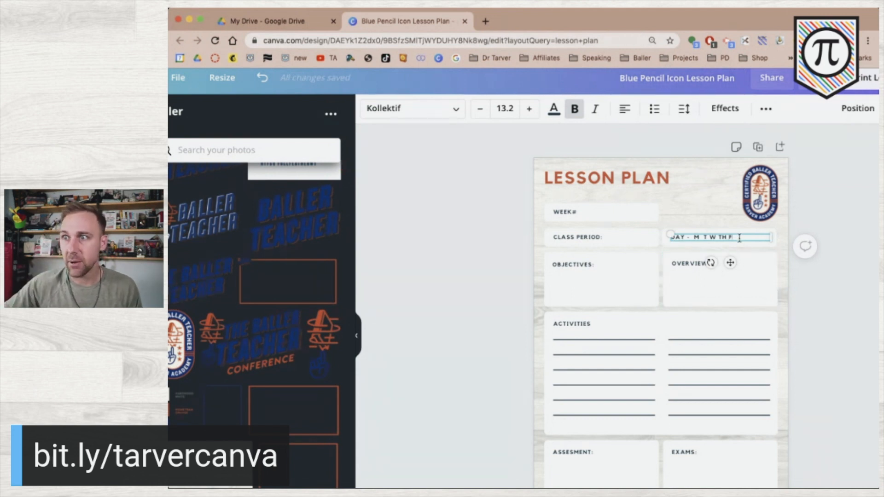
Insert spaces between the weekday letters to spread them evenly
{"action": "left_click", "coordinate": [712, 237]}
{"action": "left_click", "coordinate": [730, 238]}
{"action": "left_click", "coordinate": [705, 235]}
{"action": "left_click", "coordinate": [692, 237]}
{"action": "left_click", "coordinate": [714, 237]}
{"action": "left_click", "coordinate": [729, 236]}
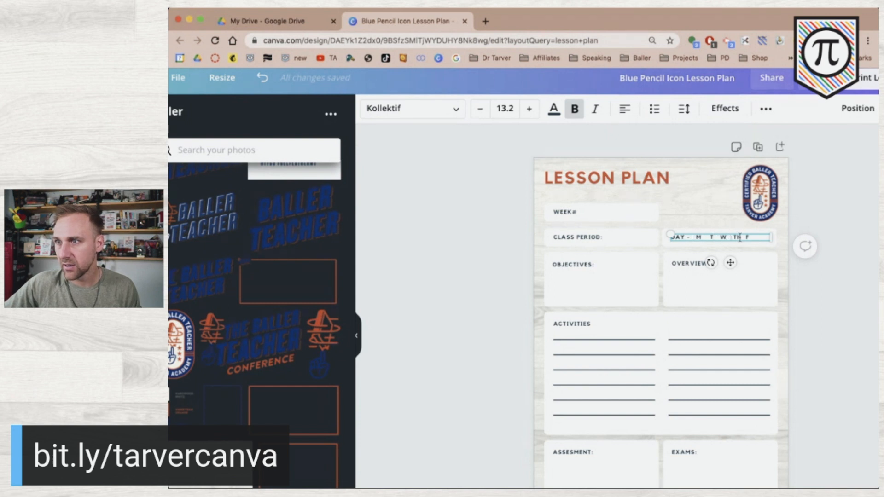
{"action": "left_click", "coordinate": [744, 237]}
{"action": "left_click", "coordinate": [732, 237]}
{"action": "left_click", "coordinate": [704, 237]}
{"action": "left_click", "coordinate": [494, 288]}
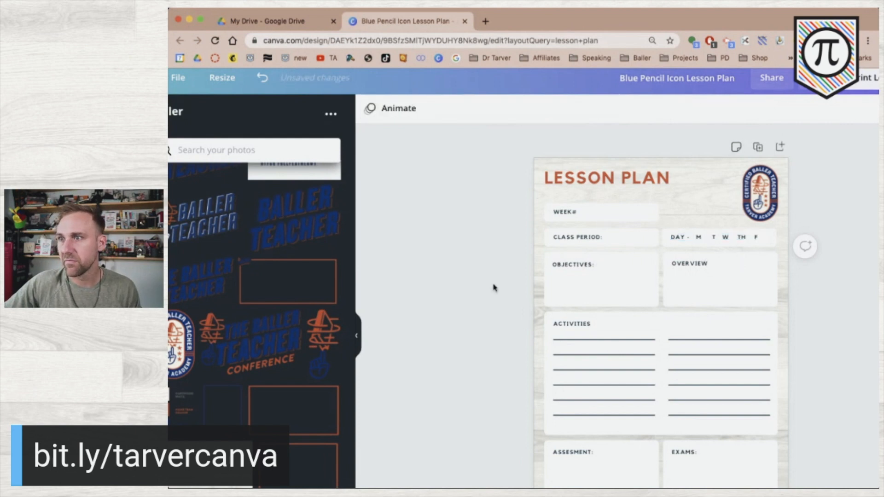
Reopen the DAY row text for a final tweak, then undo the last spacing change
{"action": "left_click", "coordinate": [721, 237]}
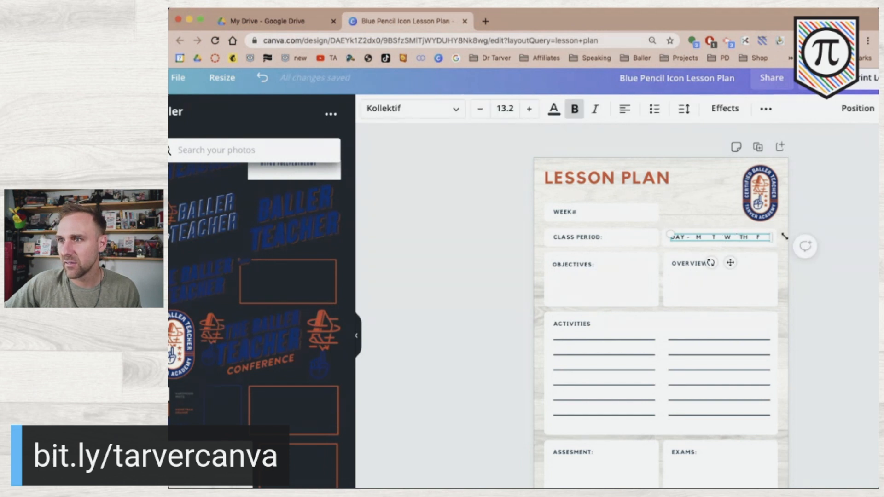
{"action": "left_click", "coordinate": [856, 240]}
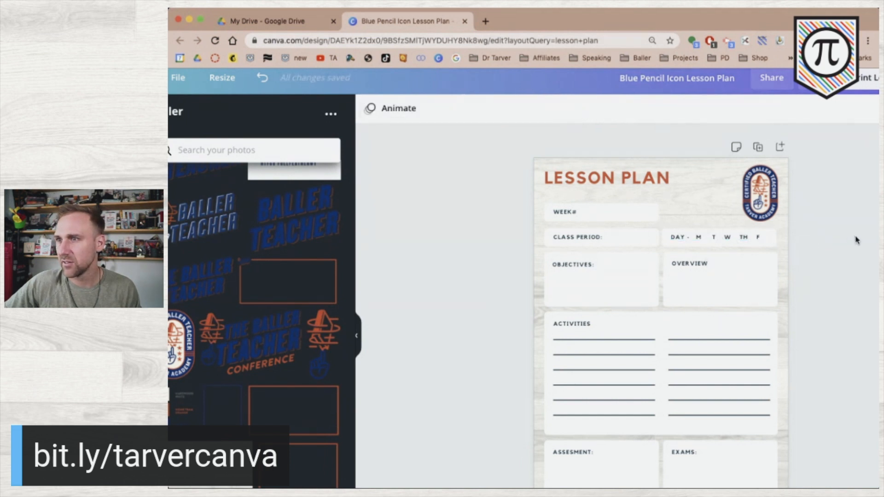
{"action": "left_click", "coordinate": [736, 238]}
{"action": "left_click", "coordinate": [735, 237]}
{"action": "left_click", "coordinate": [755, 239]}
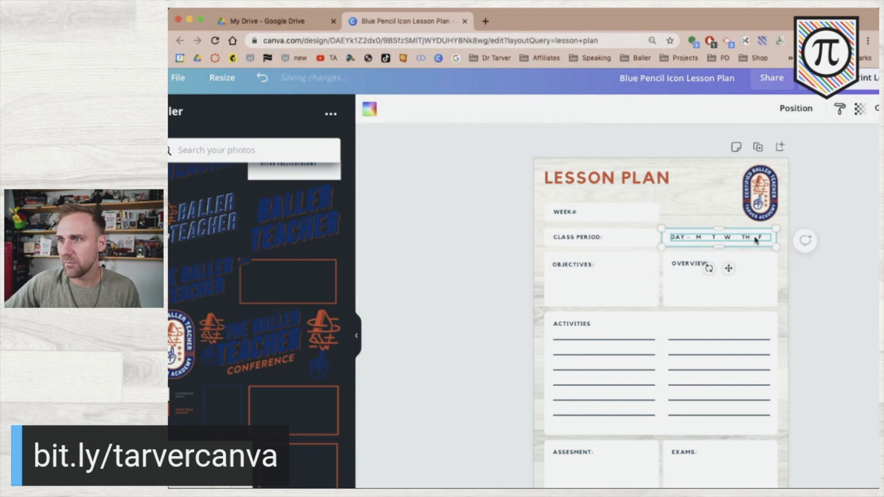
{"action": "double_click", "coordinate": [755, 238]}
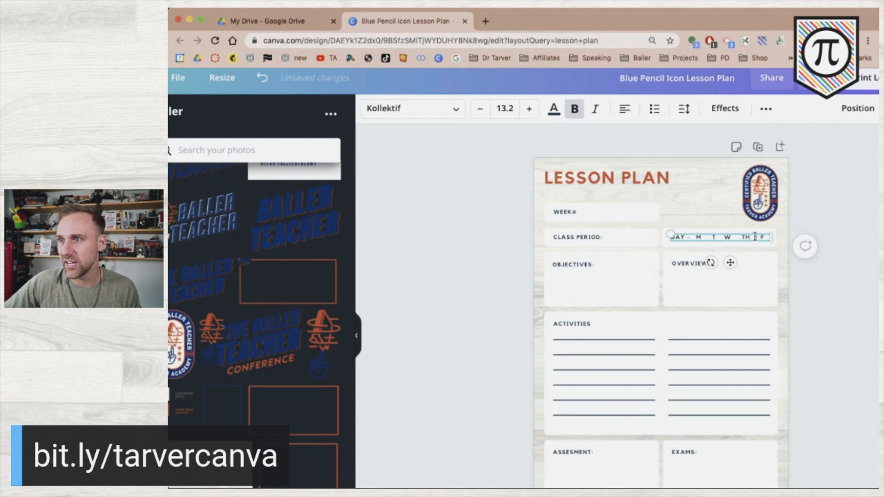
{"action": "left_click", "coordinate": [850, 231]}
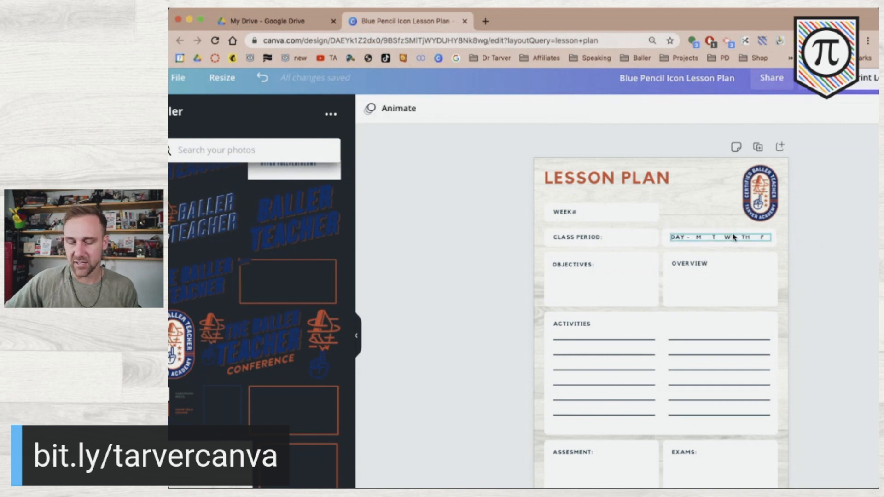
{"action": "key", "text": "super+z"}
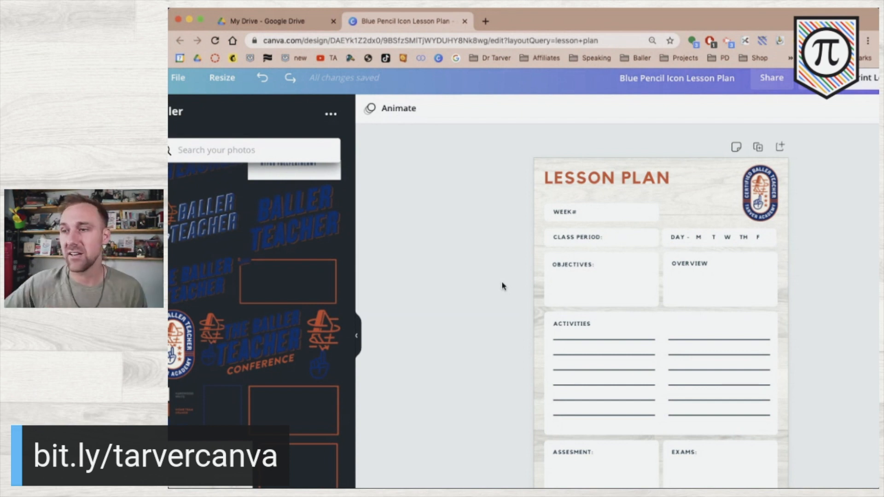
Drag the LESSON PLAN title rightwards to sit next to the oval badge
{"action": "left_click", "coordinate": [759, 195]}
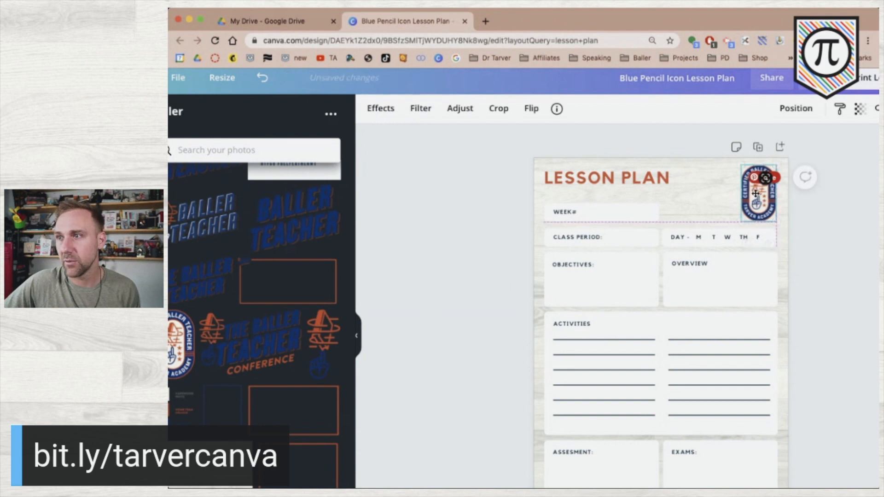
{"action": "left_click", "coordinate": [844, 219]}
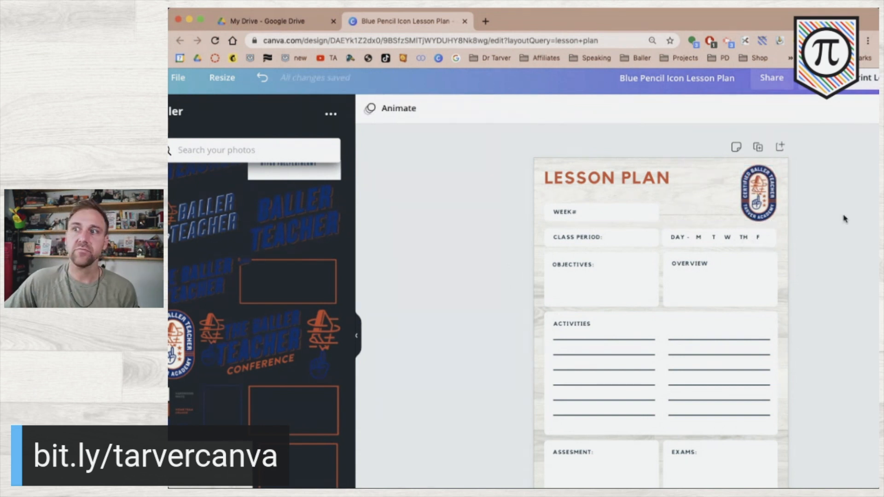
{"action": "left_click", "coordinate": [651, 174]}
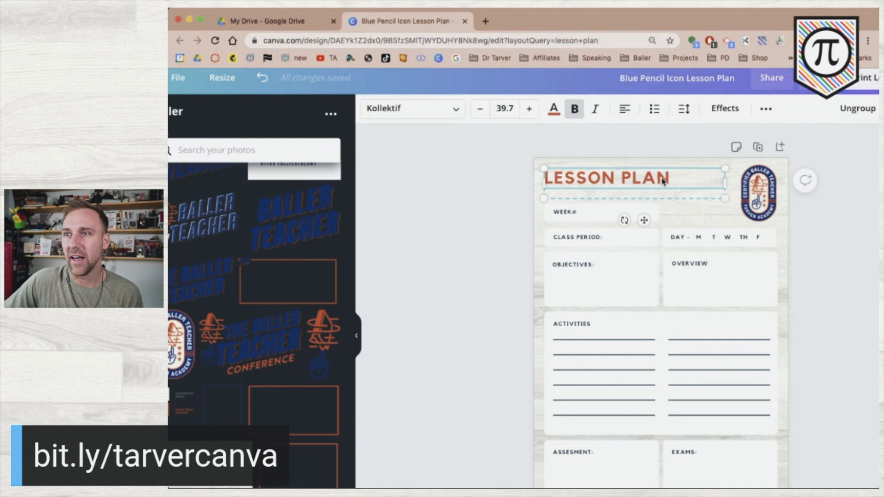
{"action": "double_click", "coordinate": [640, 179]}
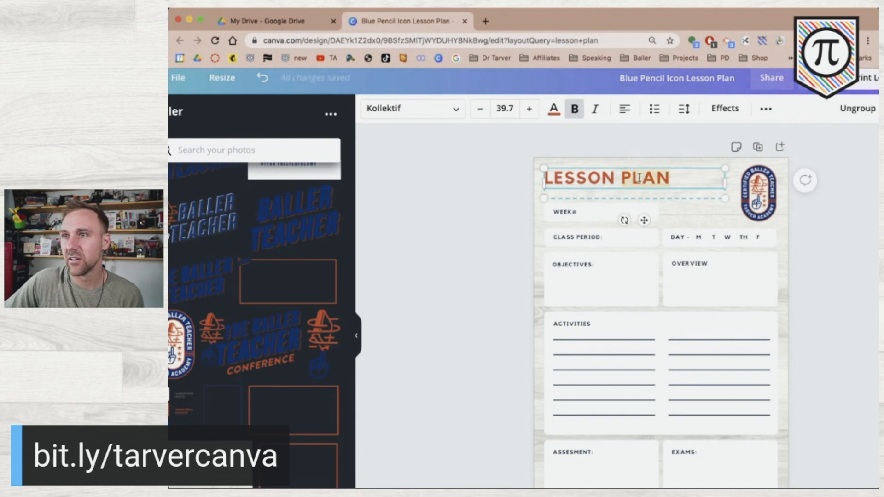
{"action": "left_click", "coordinate": [444, 199]}
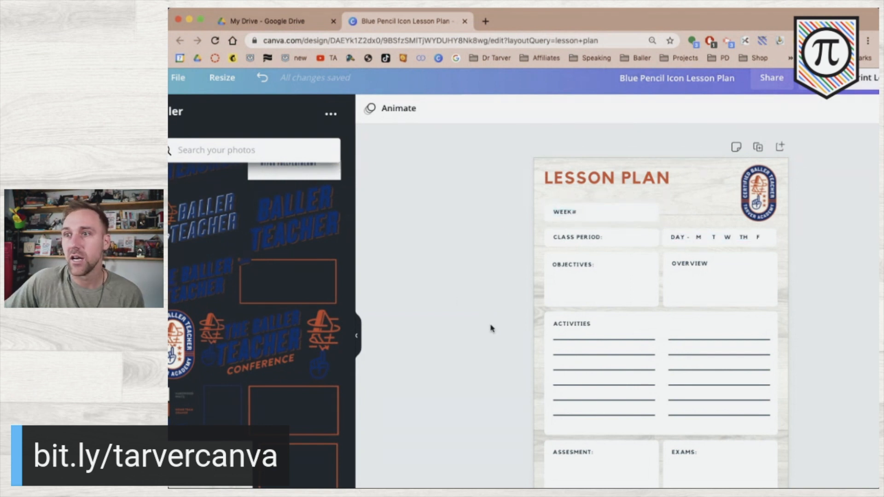
{"action": "scroll", "coordinate": [490, 328], "scroll_direction": "down", "scroll_amount": 2}
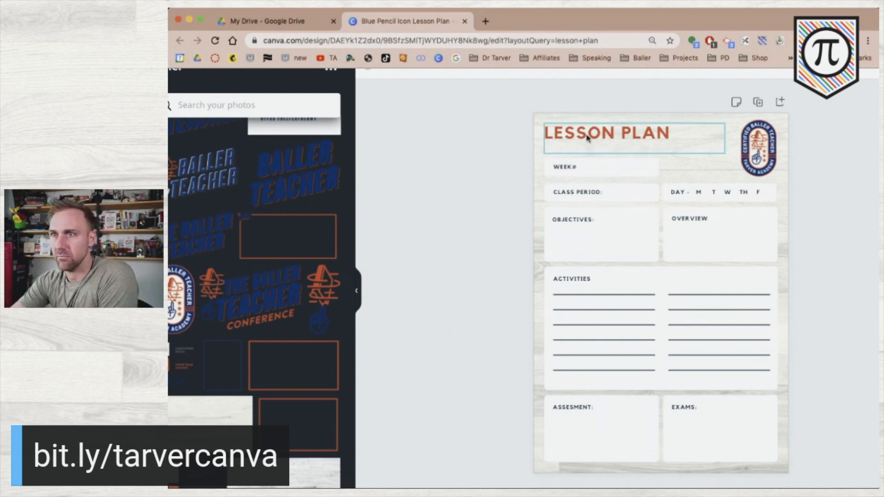
{"action": "left_click_drag", "start_coordinate": [589, 138], "coordinate": [647, 149]}
{"action": "scroll", "coordinate": [308, 205], "scroll_direction": "up", "scroll_amount": 2}
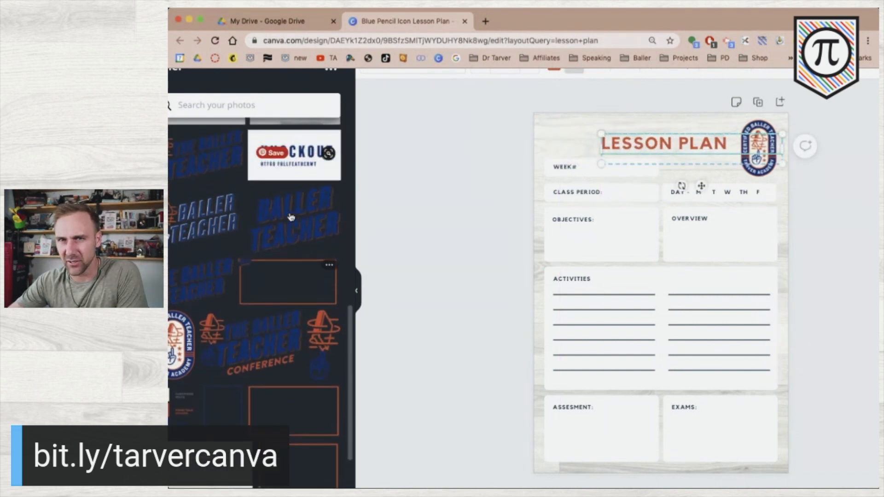
Add the Baller Teacher graphic, shrink it, and place it at the top-left
{"action": "left_click", "coordinate": [207, 218]}
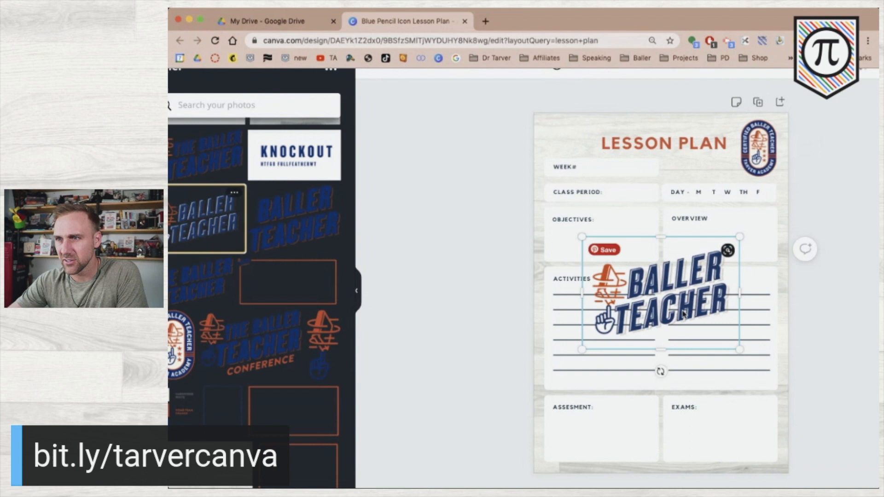
{"action": "left_click_drag", "start_coordinate": [740, 344], "coordinate": [663, 300]}
{"action": "left_click_drag", "start_coordinate": [617, 246], "coordinate": [582, 143]}
{"action": "left_click_drag", "start_coordinate": [619, 168], "coordinate": [564, 144]}
{"action": "left_click", "coordinate": [565, 102]}
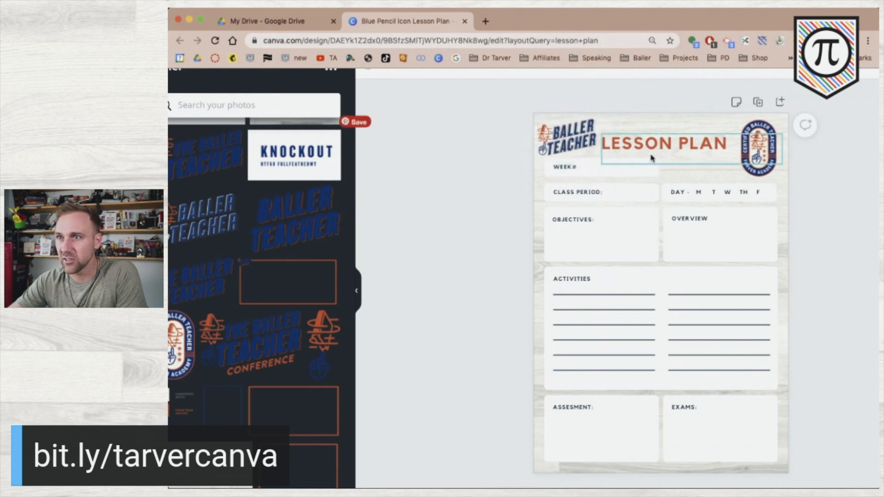
Fine-tune the LESSON PLAN title's position and make the Baller Teacher logo smaller
{"action": "left_click_drag", "start_coordinate": [650, 143], "coordinate": [649, 140]}
{"action": "left_click", "coordinate": [465, 138]}
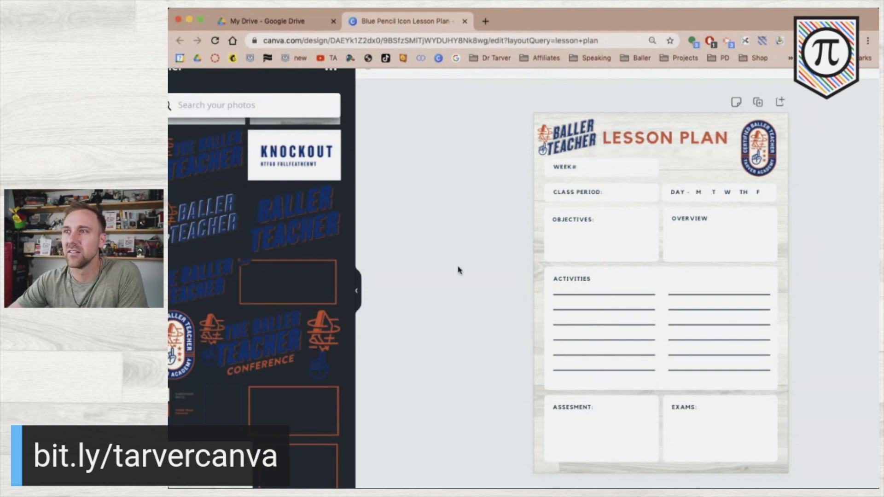
{"action": "left_click", "coordinate": [538, 153]}
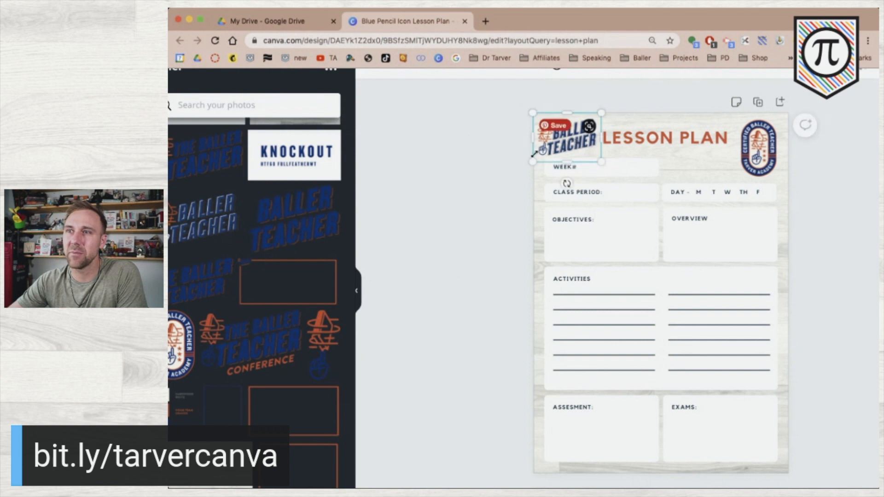
{"action": "left_click_drag", "start_coordinate": [534, 161], "coordinate": [572, 139]}
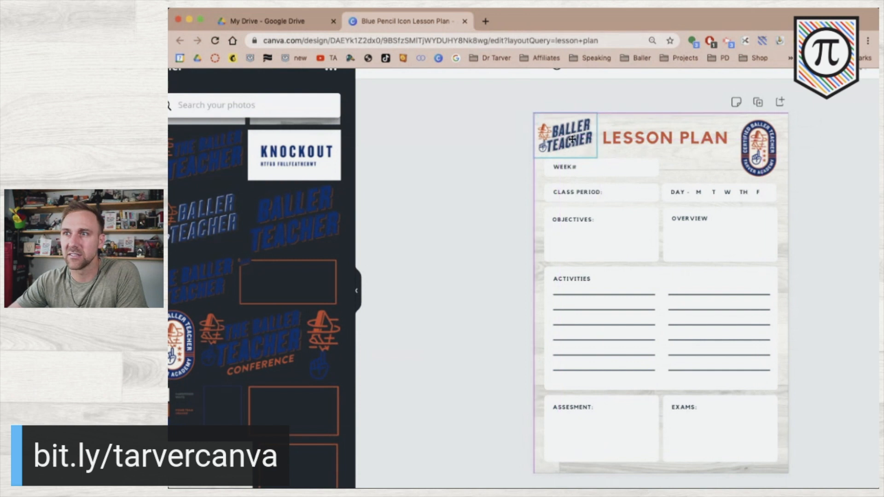
{"action": "left_click", "coordinate": [640, 144]}
{"action": "mouse_move", "coordinate": [630, 141]}
{"action": "left_mouse_down"}
{"action": "mouse_move", "coordinate": [618, 149]}
{"action": "mouse_move", "coordinate": [628, 141]}
{"action": "left_mouse_up"}
{"action": "left_click", "coordinate": [469, 150]}
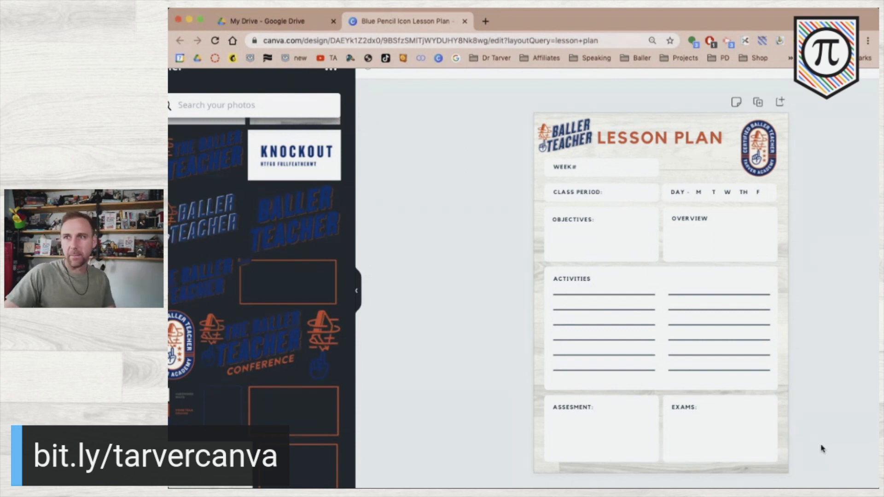
Delete the Baller Teacher logo and move LESSON PLAN back to the top-left
{"action": "left_click", "coordinate": [569, 144]}
{"action": "key", "text": "Delete"}
{"action": "left_click", "coordinate": [618, 144]}
{"action": "left_click_drag", "start_coordinate": [617, 140], "coordinate": [565, 136]}
{"action": "left_click", "coordinate": [477, 139]}
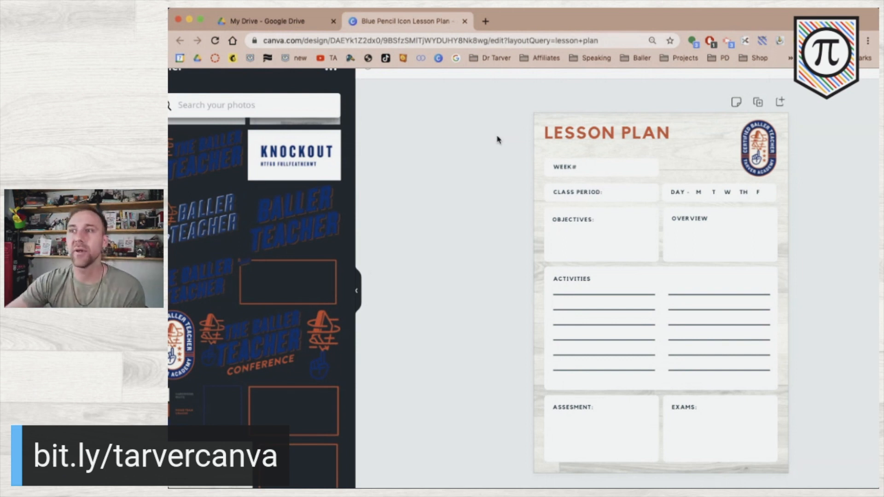
Stack the WEEK#, DAY and CLASS PERIOD boxes in the left column beneath the title
{"action": "left_click_drag", "start_coordinate": [508, 156], "coordinate": [626, 154]}
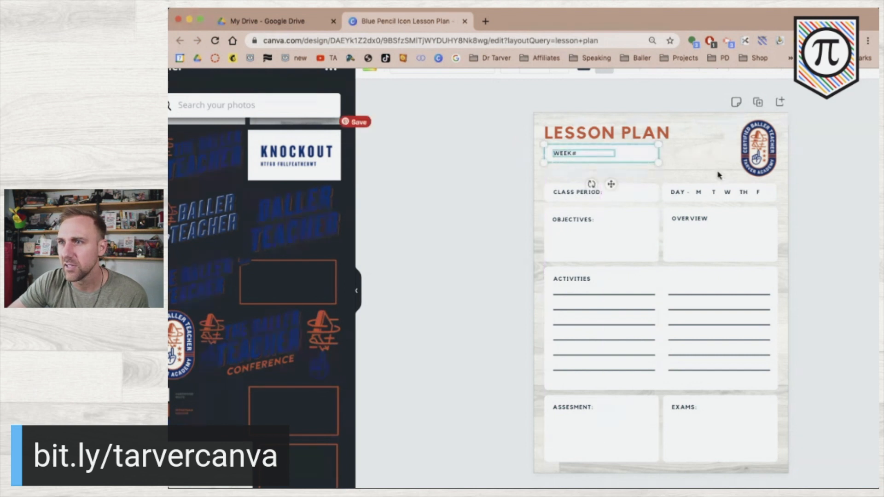
{"action": "left_click_drag", "start_coordinate": [810, 190], "coordinate": [577, 175]}
{"action": "left_click", "coordinate": [474, 182]}
{"action": "left_click_drag", "start_coordinate": [512, 188], "coordinate": [573, 198]}
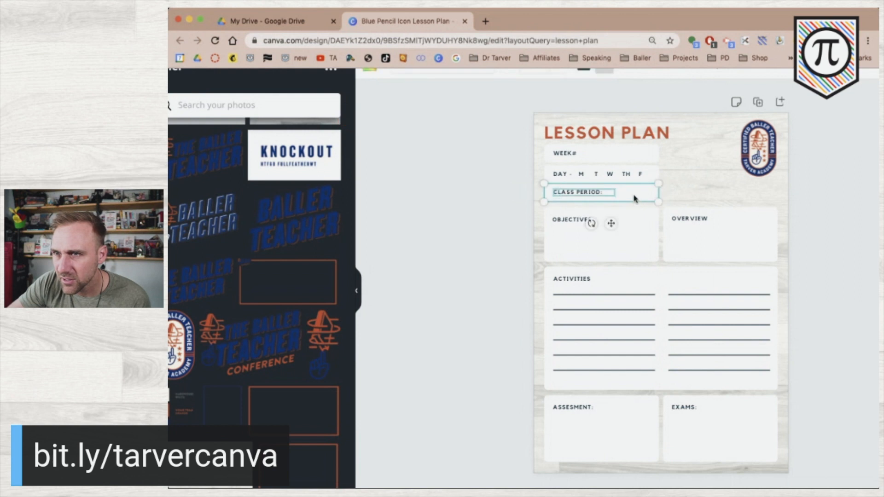
{"action": "left_click_drag", "start_coordinate": [634, 202], "coordinate": [634, 201]}
{"action": "key", "text": "Up"}
{"action": "key", "text": "Up"}
{"action": "key", "text": "Up"}
{"action": "key", "text": "Up"}
{"action": "key", "text": "Up"}
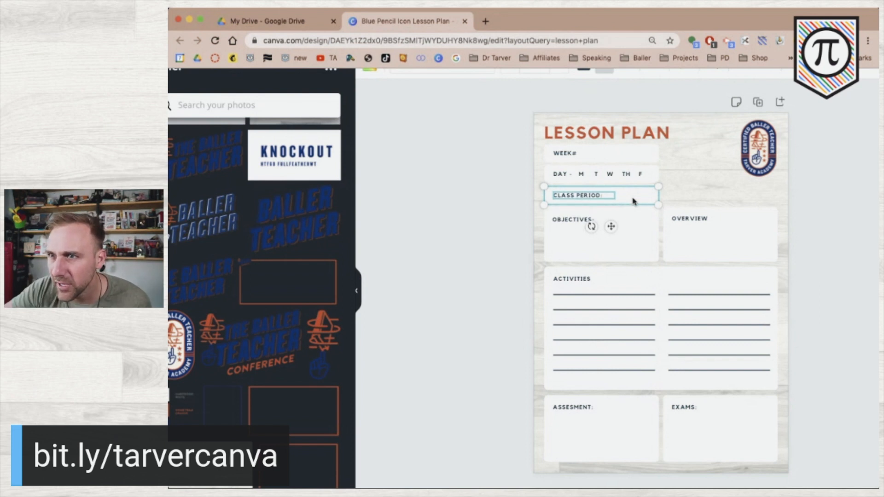
{"action": "left_click", "coordinate": [463, 236]}
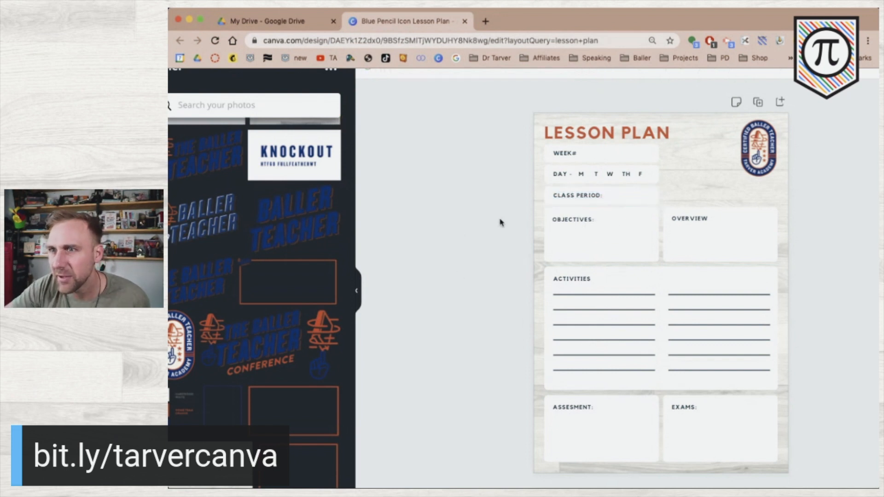
Nudge the OBJECTIVES and OVERVIEW boxes down, then copy CLASS PERIOD into the right column
{"action": "left_click_drag", "start_coordinate": [497, 222], "coordinate": [792, 246]}
{"action": "key", "text": "Down"}
{"action": "key", "text": "Down"}
{"action": "key", "text": "Down"}
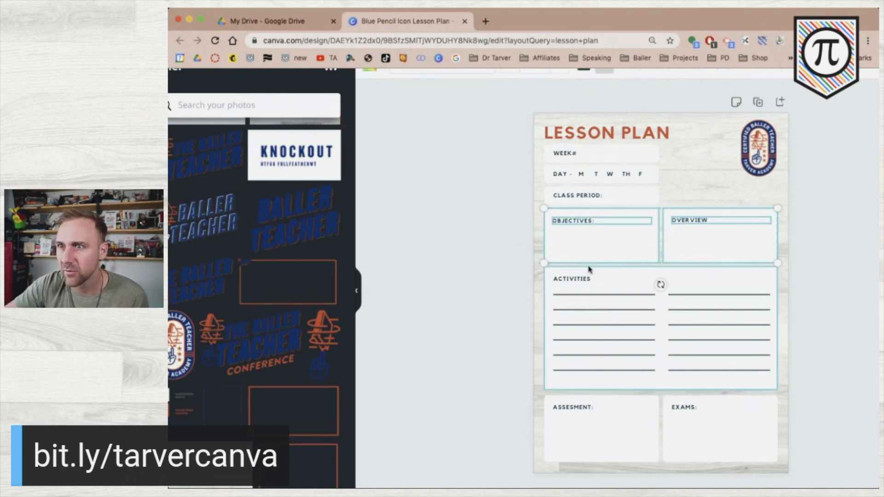
{"action": "left_click", "coordinate": [476, 274]}
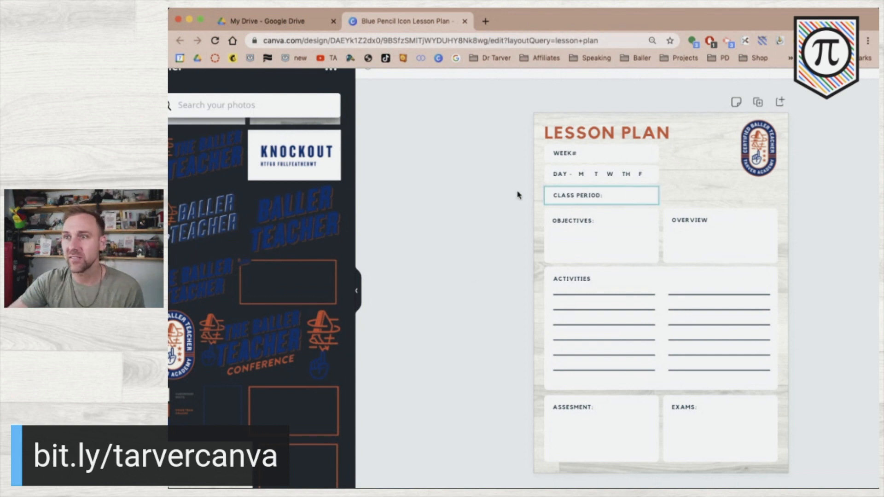
{"action": "left_click_drag", "start_coordinate": [508, 191], "coordinate": [603, 199]}
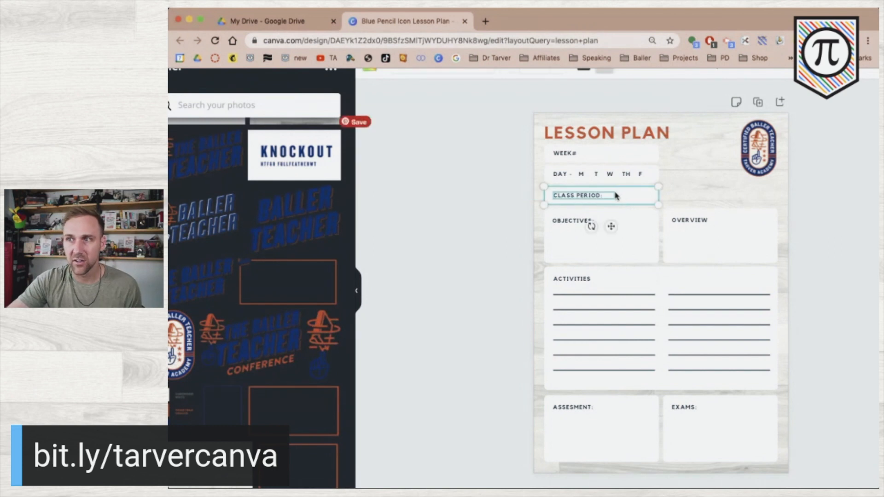
{"action": "left_click_drag", "start_coordinate": [621, 194], "coordinate": [742, 192]}
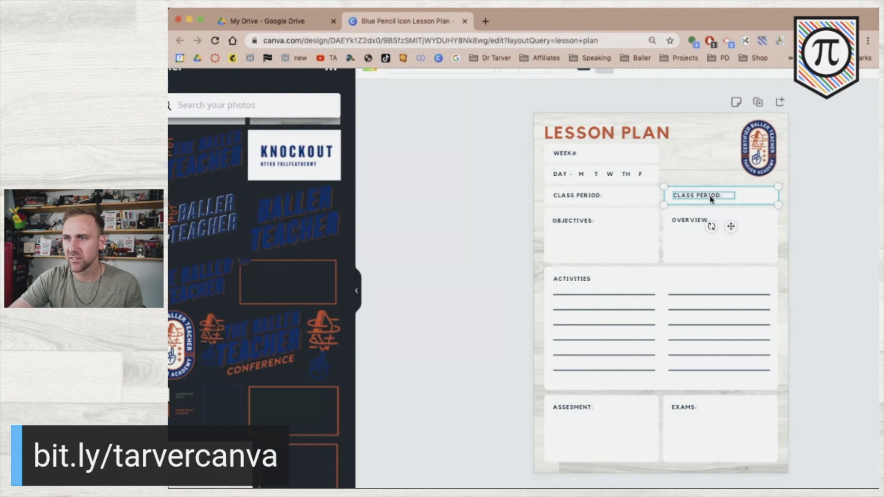
Clear the duplicated CLASS PERIOD label so it can read UNIT
{"action": "left_click", "coordinate": [432, 190]}
{"action": "left_click", "coordinate": [675, 199]}
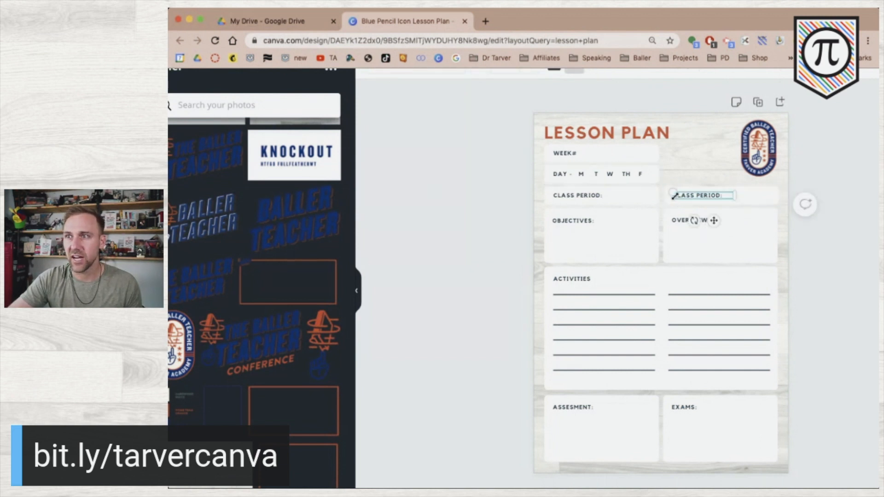
{"action": "left_click", "coordinate": [693, 195]}
{"action": "key", "text": "BackSpace"}
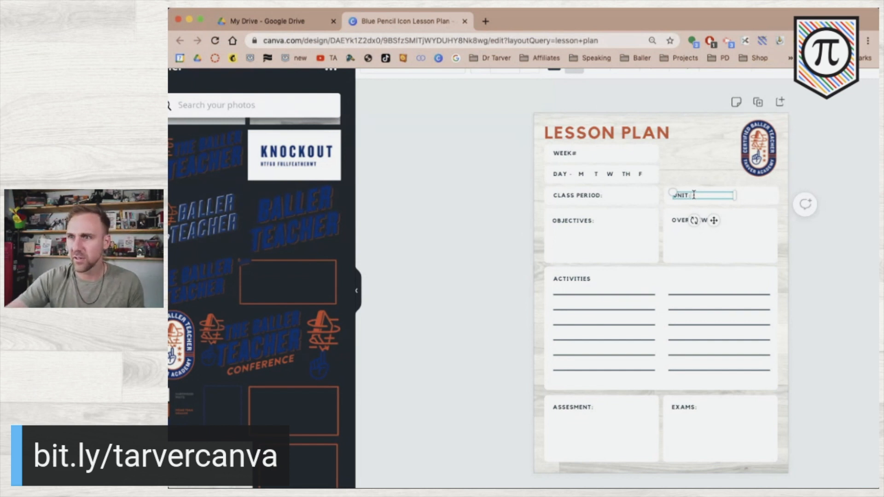
Replace the dash after DAY with a colon
{"action": "left_click", "coordinate": [570, 174]}
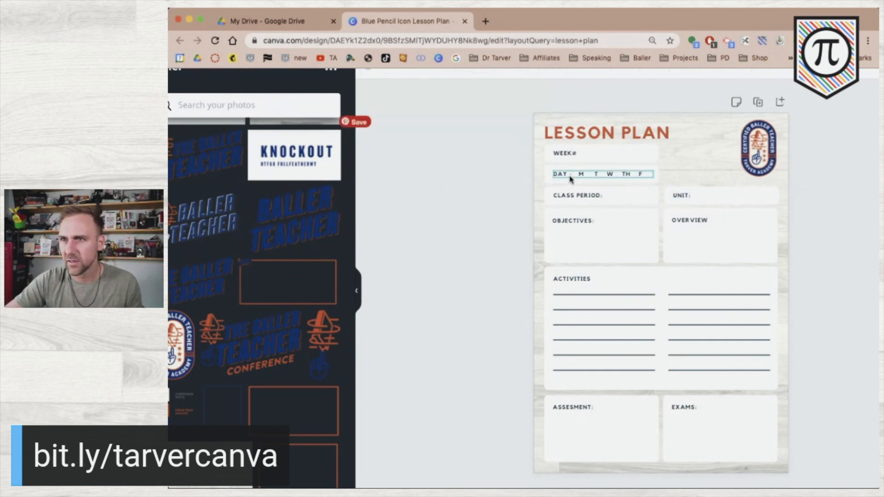
{"action": "key", "text": "Delete"}
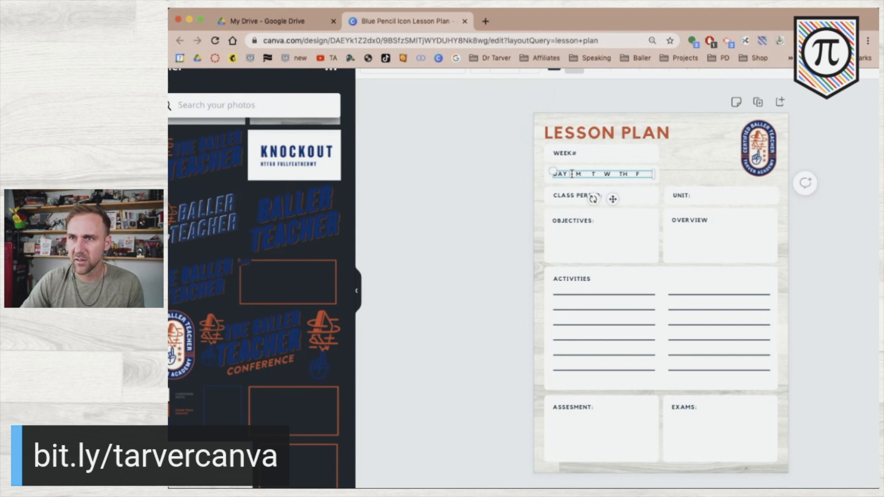
{"action": "type", "text": ":"}
{"action": "left_click", "coordinate": [504, 198]}
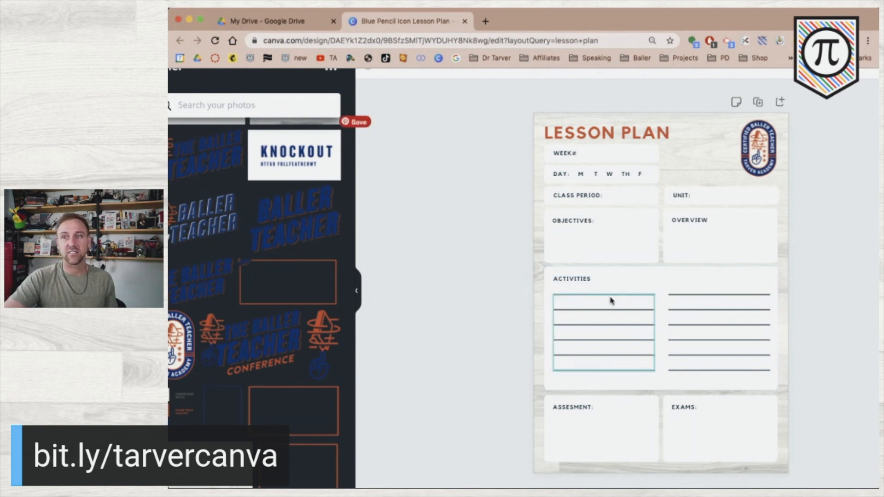
Delete both groups of ruled lines under ACTIVITIES
{"action": "left_click", "coordinate": [587, 298]}
{"action": "key", "text": "Delete"}
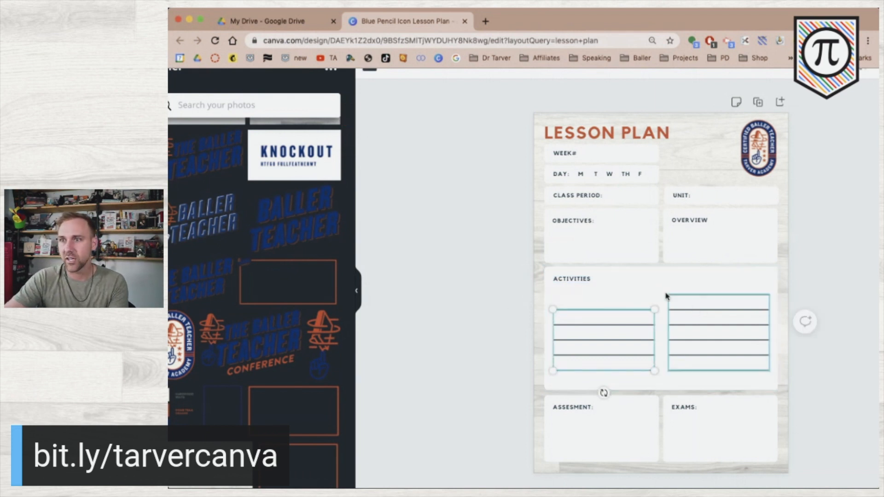
{"action": "left_click_drag", "start_coordinate": [494, 291], "coordinate": [724, 345]}
{"action": "left_click", "coordinate": [474, 341]}
{"action": "left_click", "coordinate": [614, 330]}
{"action": "key", "text": "Delete"}
{"action": "key", "text": "Delete"}
Shrink the empty Activities box into a narrow label strip
{"action": "left_click", "coordinate": [708, 350]}
{"action": "left_click_drag", "start_coordinate": [660, 389], "coordinate": [667, 292]}
{"action": "left_click", "coordinate": [573, 278]}
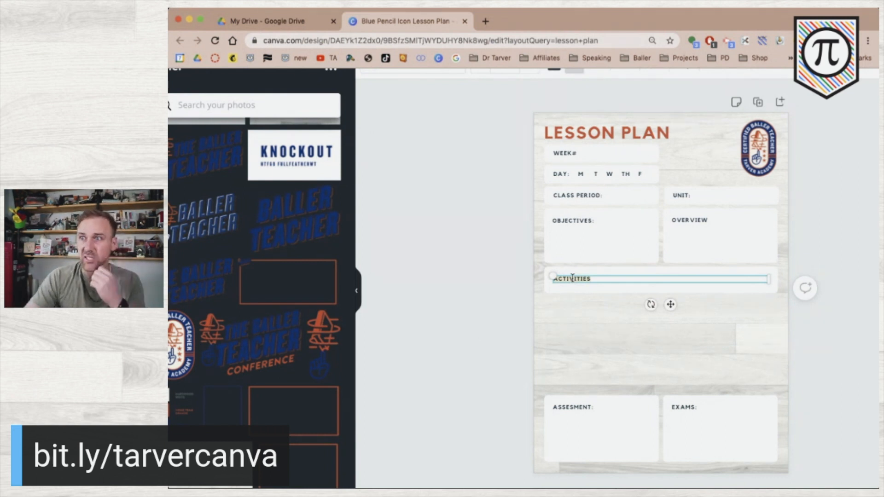
Rename the OVERVIEW heading to STANDARDS and ACTIVITIES to WARM-UP
{"action": "left_click", "coordinate": [719, 220]}
{"action": "left_click", "coordinate": [718, 220]}
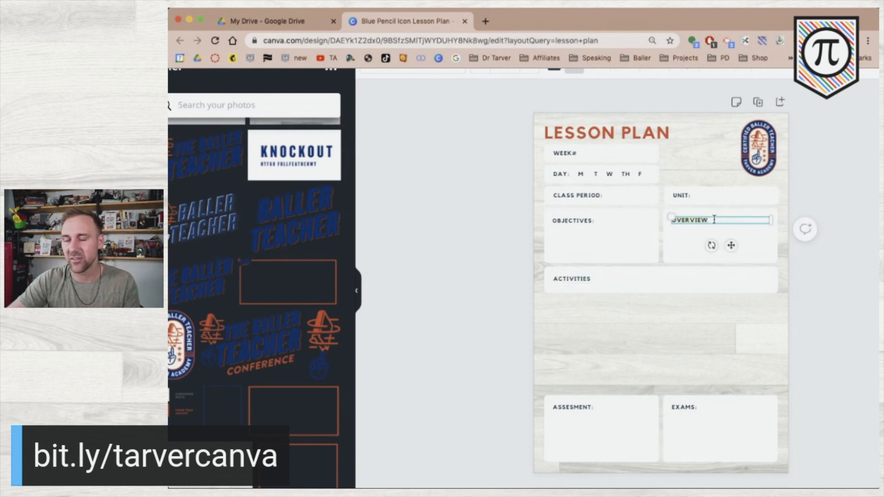
{"action": "type", "text": "STANDARDS:"}
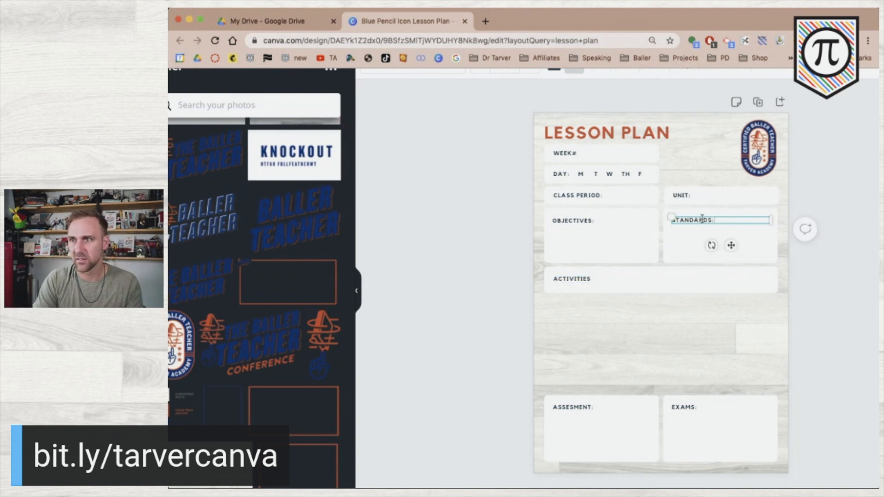
{"action": "left_click", "coordinate": [509, 279]}
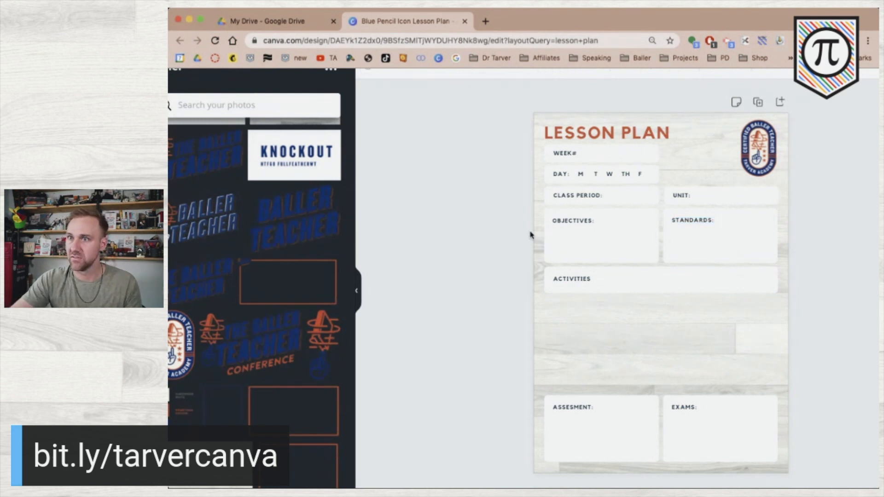
{"action": "left_click", "coordinate": [578, 280]}
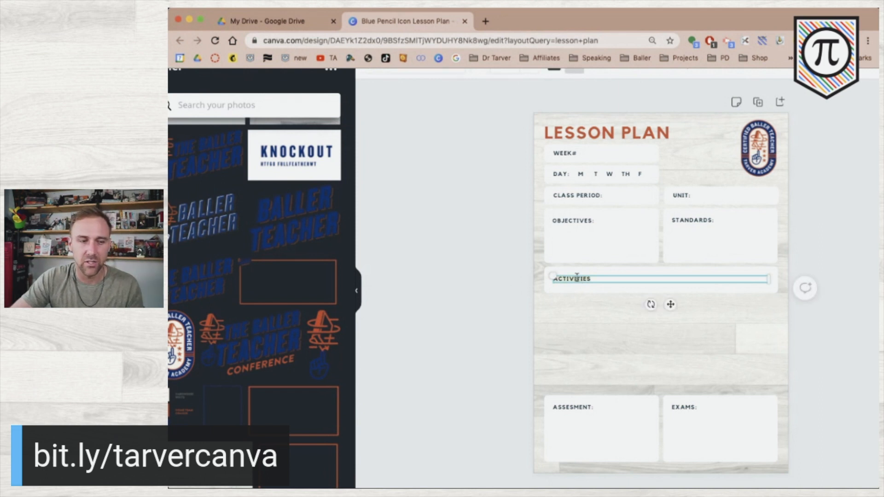
{"action": "double_click", "coordinate": [576, 278]}
{"action": "type", "text": "WARM"}
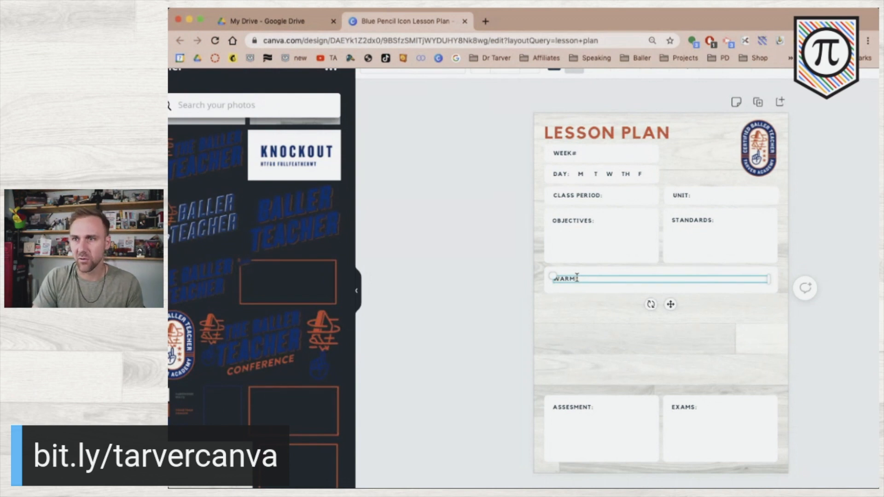
{"action": "type", "text": "-UP"}
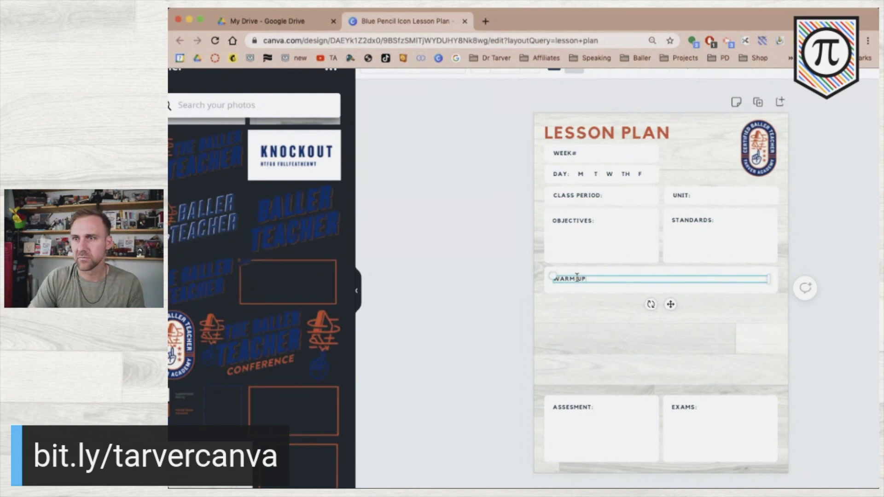
{"action": "left_click", "coordinate": [600, 221]}
Remove the trailing colons from the OBJECTIVES, STANDARDS, UNIT and CLASS PERIOD labels
{"action": "left_click", "coordinate": [600, 222]}
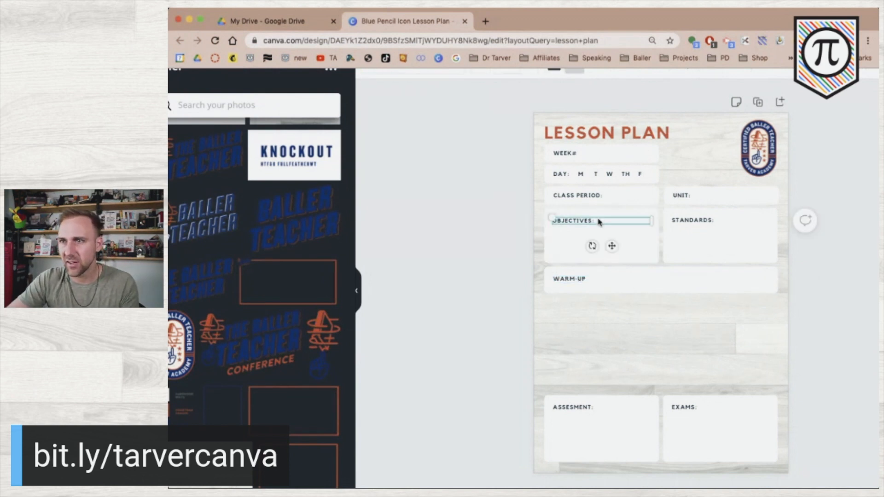
{"action": "double_click", "coordinate": [713, 223]}
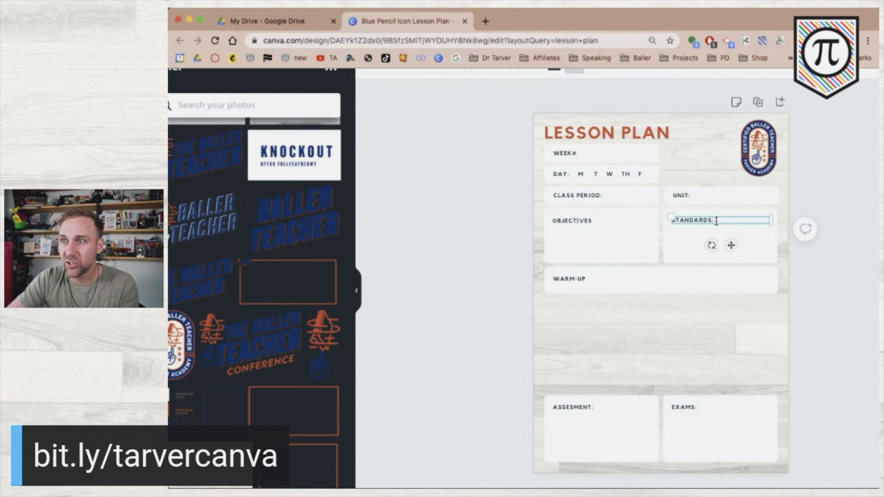
{"action": "left_click", "coordinate": [696, 195]}
{"action": "left_click", "coordinate": [601, 196]}
{"action": "left_click", "coordinate": [604, 195]}
{"action": "key", "text": "BackSpace"}
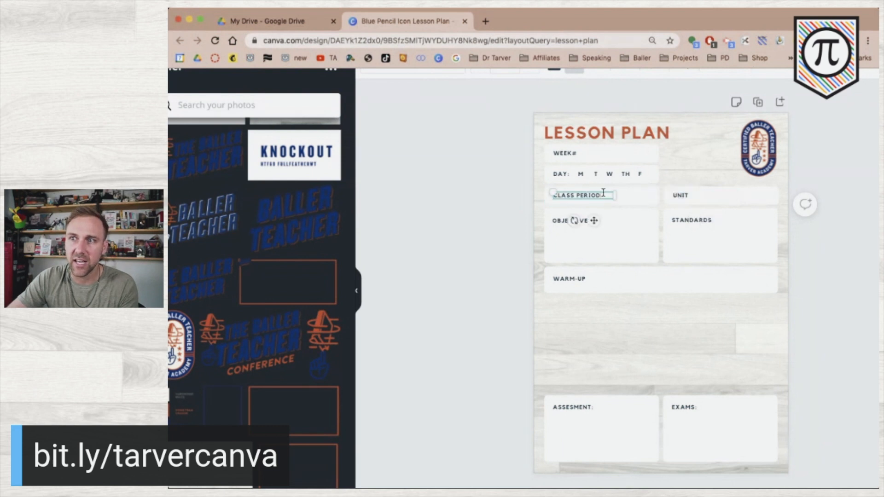
{"action": "left_click", "coordinate": [484, 205]}
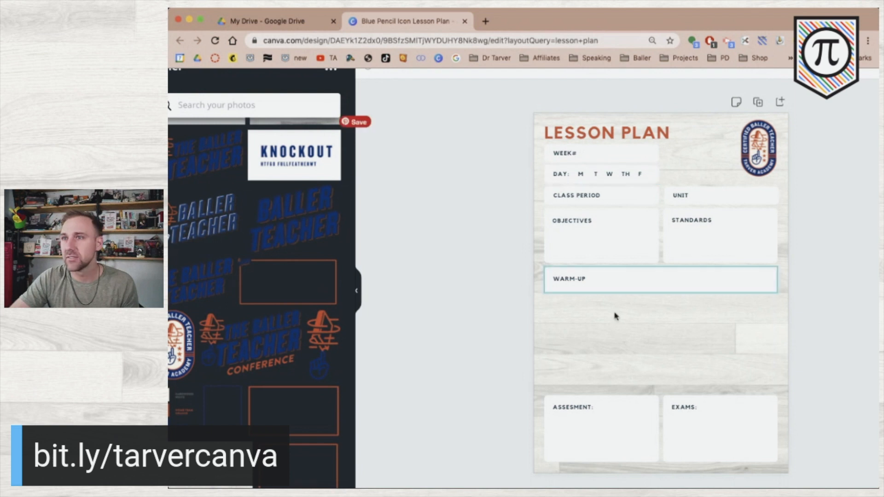
Nudge the LESSON PLAN title up and duplicate the WARM-UP row twice below it
{"action": "left_click", "coordinate": [608, 129]}
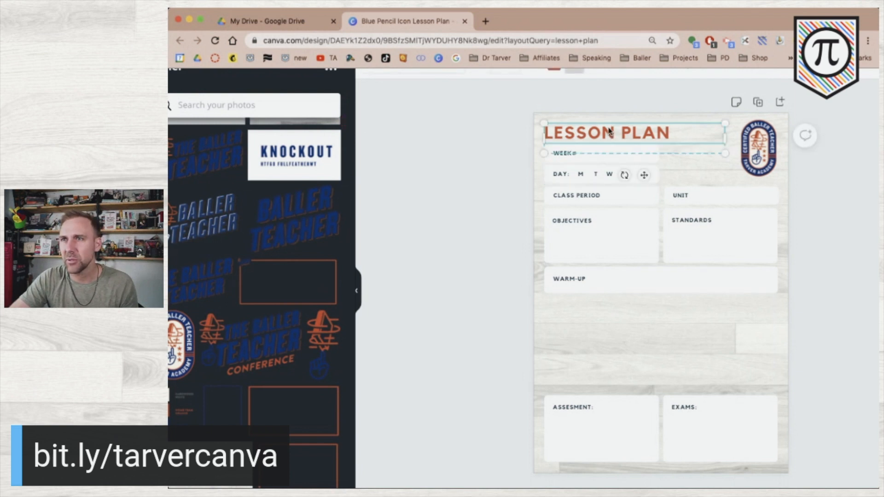
{"action": "left_click_drag", "start_coordinate": [608, 129], "coordinate": [609, 130]}
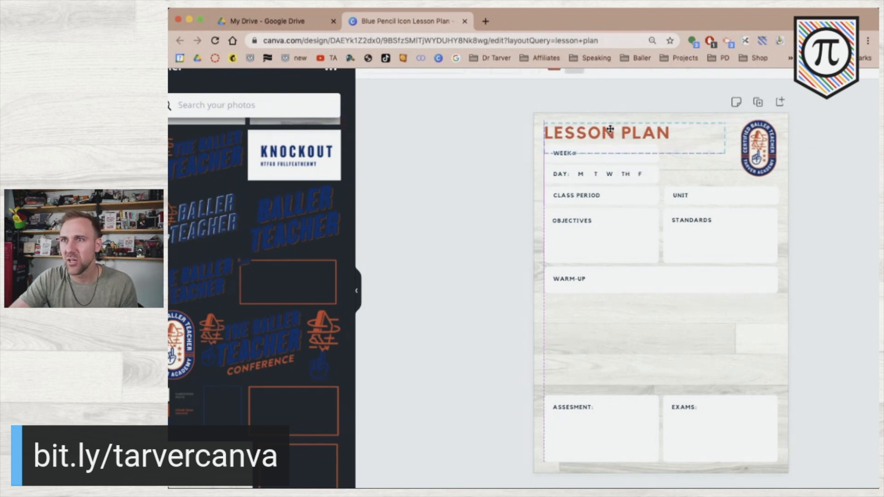
{"action": "left_click", "coordinate": [459, 173]}
{"action": "left_click_drag", "start_coordinate": [498, 273], "coordinate": [625, 349]}
{"action": "left_click", "coordinate": [514, 306]}
{"action": "left_click", "coordinate": [579, 280]}
{"action": "double_click", "coordinate": [578, 280]}
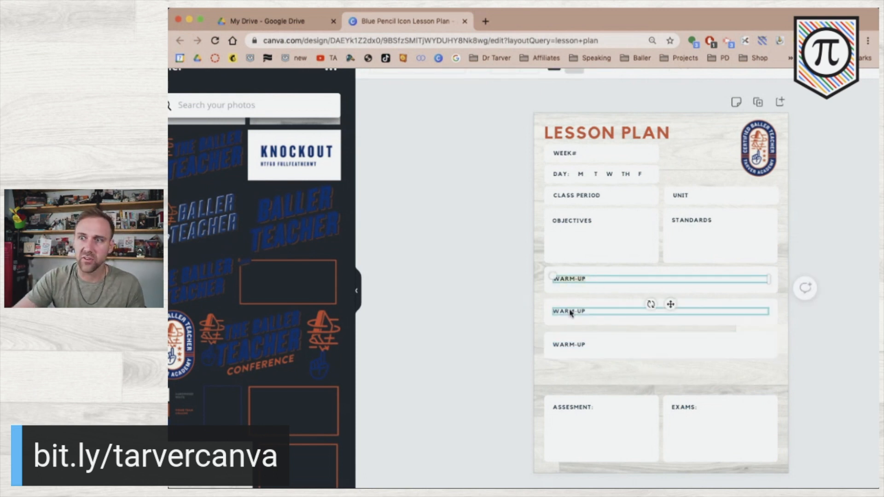
Relabel the two new rows PRESENTATION and SUPPLEMENTARY
{"action": "double_click", "coordinate": [570, 311]}
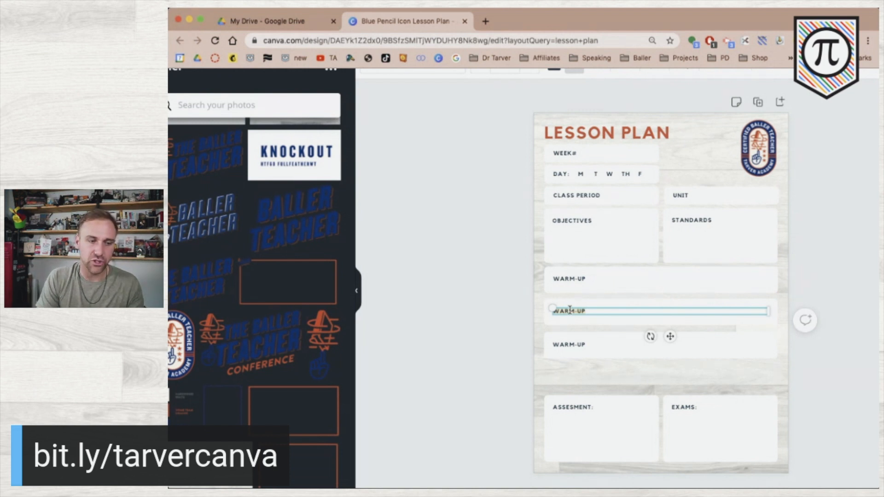
{"action": "type", "text": "RESENTATION"}
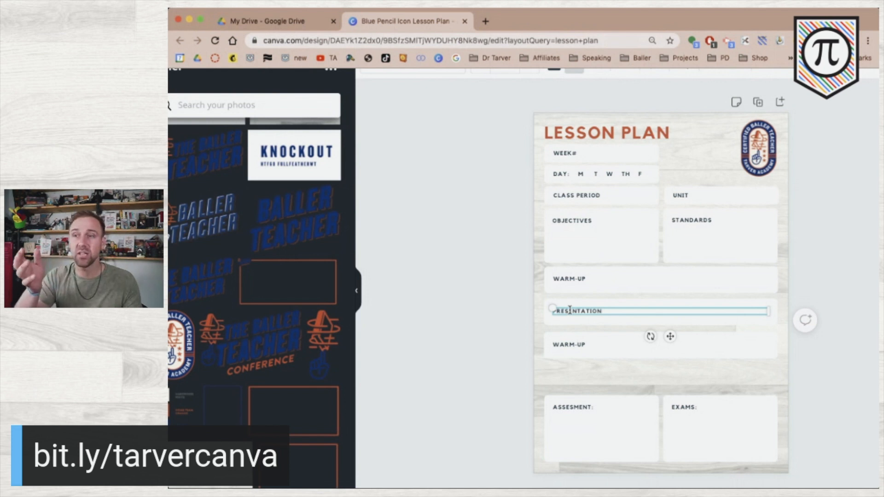
{"action": "double_click", "coordinate": [578, 344]}
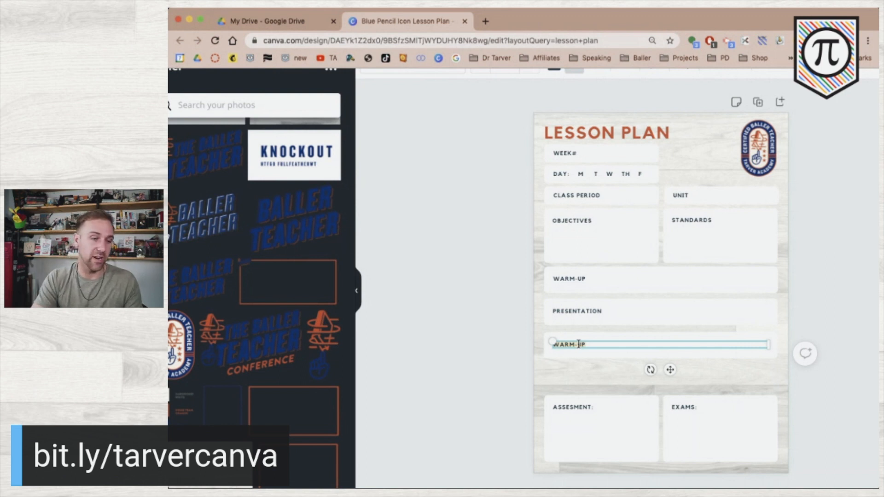
{"action": "type", "text": "ASSES"}
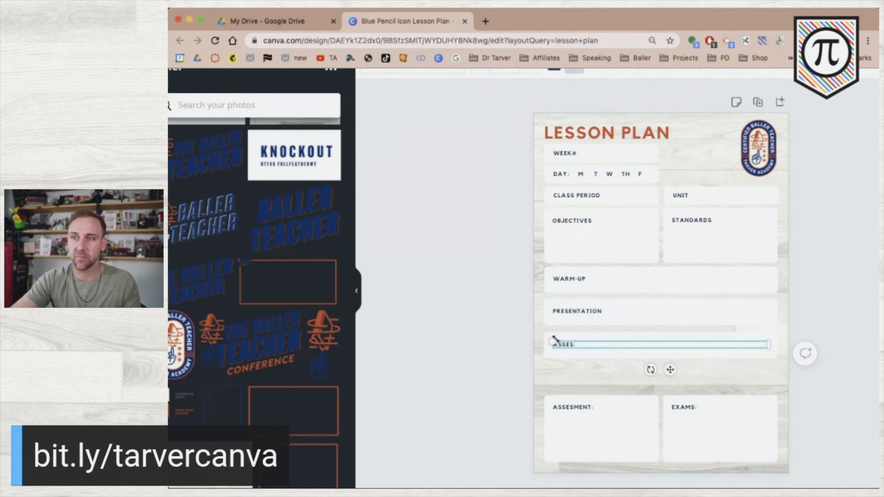
{"action": "key", "text": "BackSpace"}
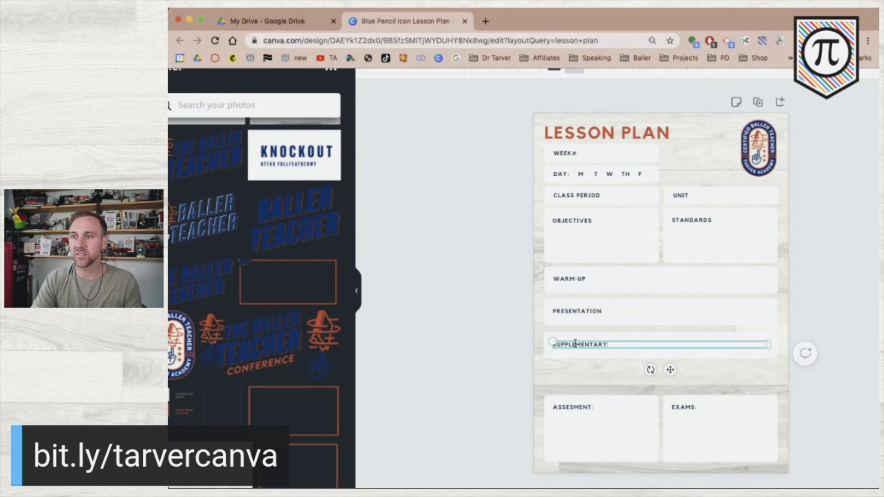
{"action": "left_click", "coordinate": [506, 359]}
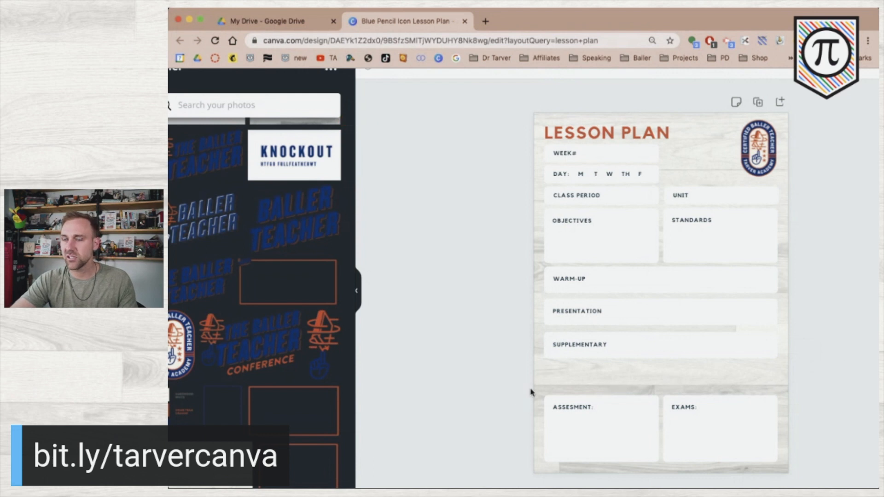
Move the ASSESMENT and EXAMS boxes up beneath SUPPLEMENTARY
{"action": "left_click_drag", "start_coordinate": [506, 392], "coordinate": [810, 476]}
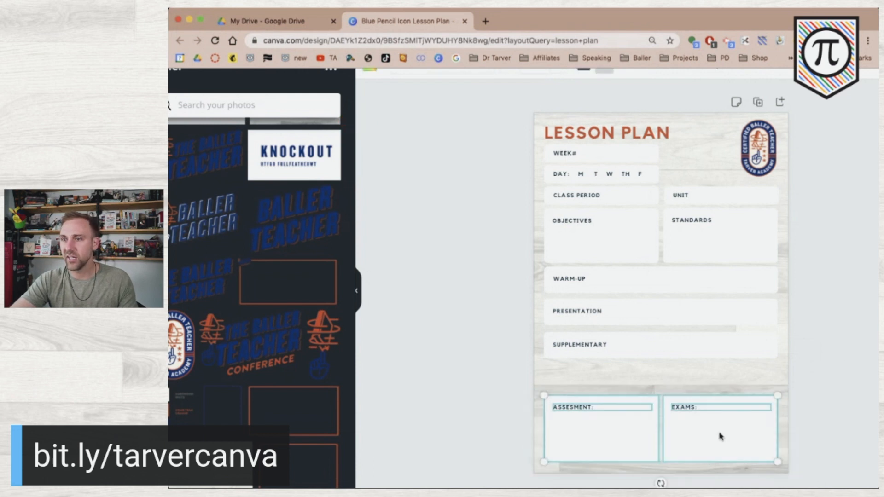
{"action": "left_click_drag", "start_coordinate": [722, 416], "coordinate": [722, 403]}
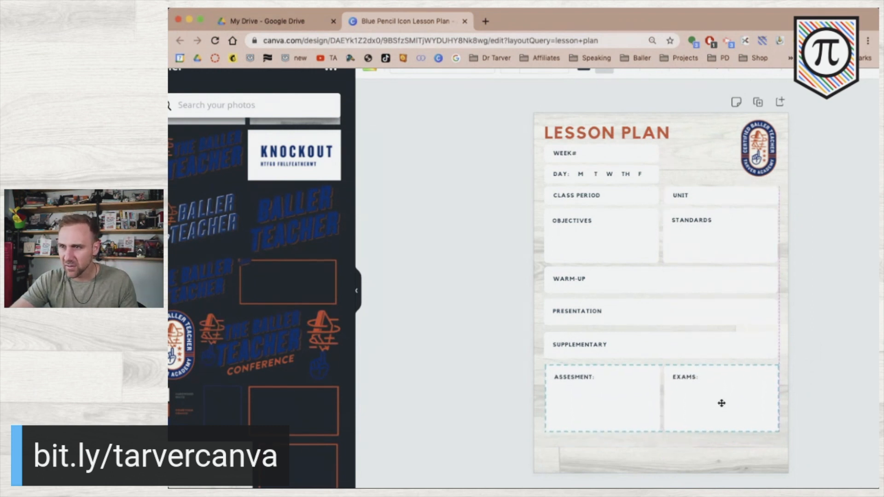
{"action": "left_click", "coordinate": [523, 391]}
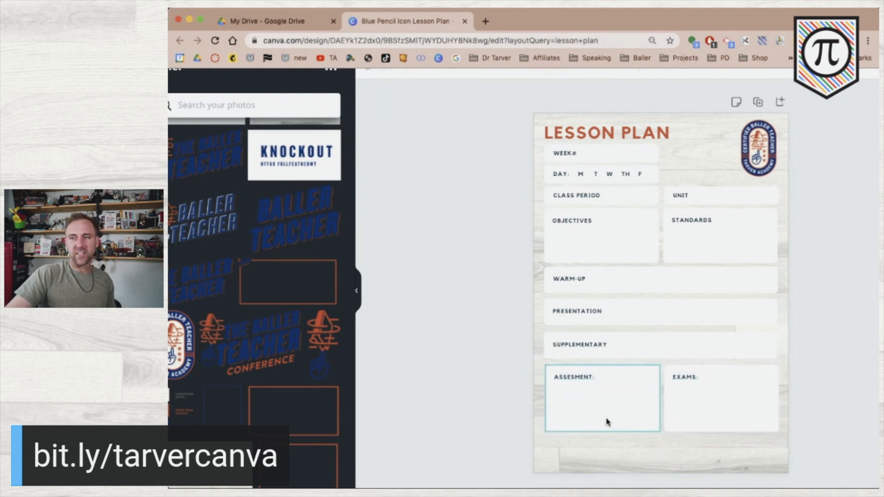
Relabel the EXAMS box as REFLECTION beside ASSESMENT
{"action": "left_click", "coordinate": [688, 381]}
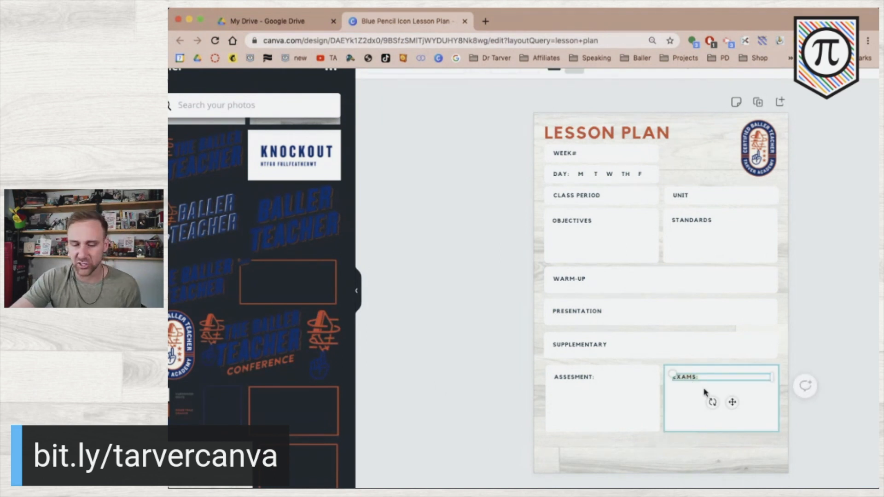
{"action": "type", "text": "EFLECTION"}
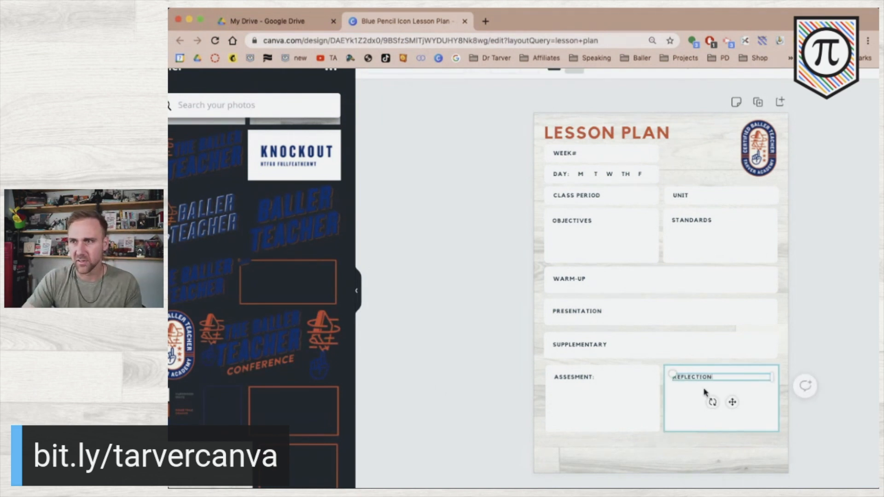
{"action": "left_click", "coordinate": [602, 377]}
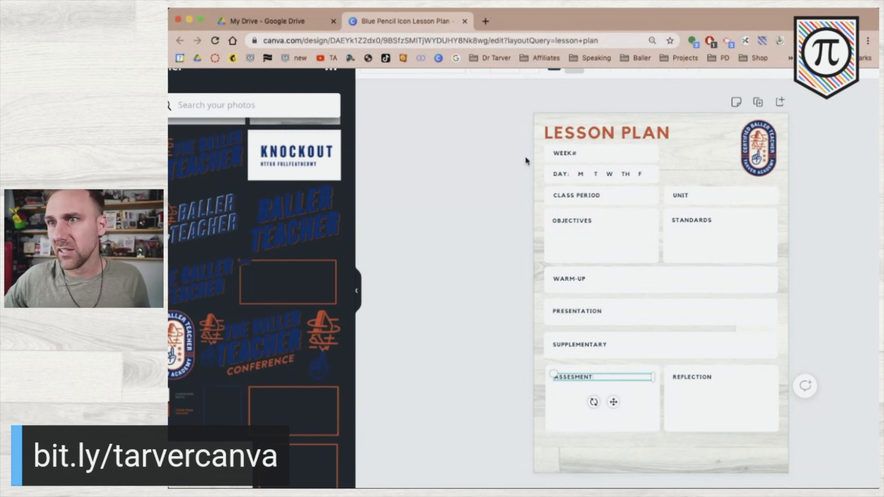
{"action": "left_click_drag", "start_coordinate": [515, 150], "coordinate": [682, 393]}
Drag the full block of lesson-plan boxes lower on the page and collapse the side panel
{"action": "left_click", "coordinate": [438, 364]}
{"action": "left_click_drag", "start_coordinate": [486, 462], "coordinate": [690, 146]}
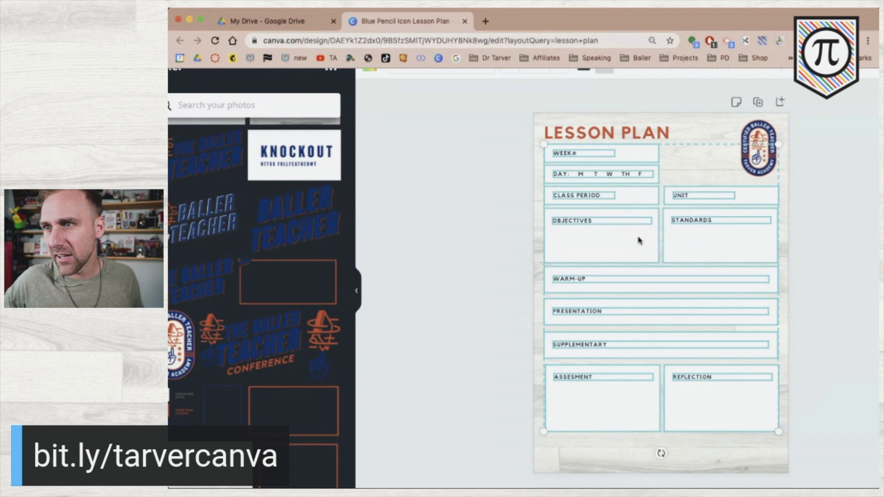
{"action": "mouse_move", "coordinate": [638, 249]}
{"action": "left_mouse_down"}
{"action": "mouse_move", "coordinate": [638, 267]}
{"action": "mouse_move", "coordinate": [638, 258]}
{"action": "left_mouse_up"}
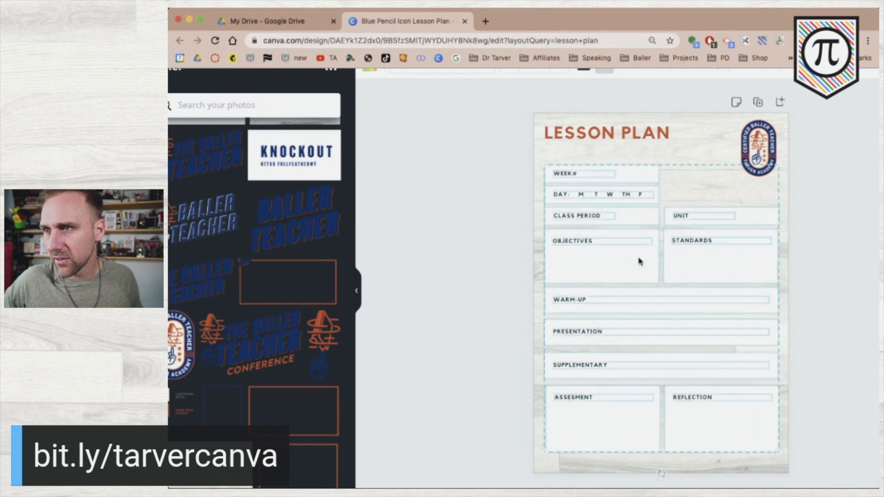
{"action": "left_click", "coordinate": [828, 222]}
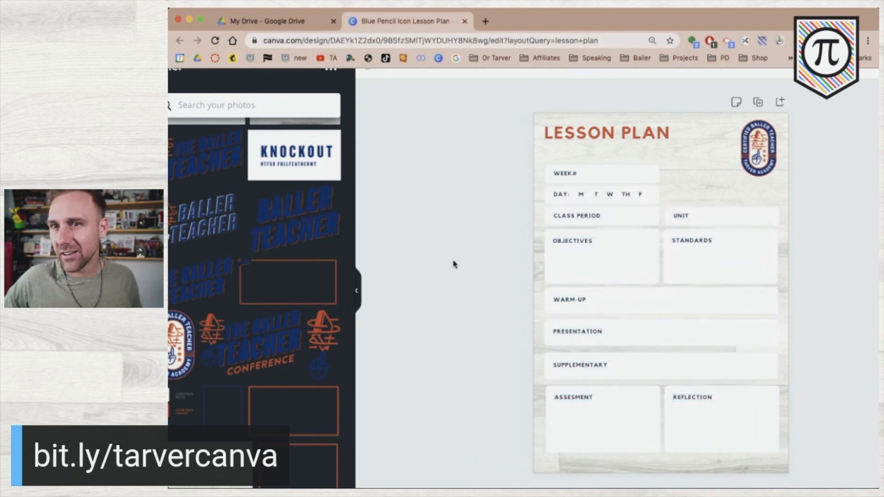
{"action": "left_click", "coordinate": [358, 285]}
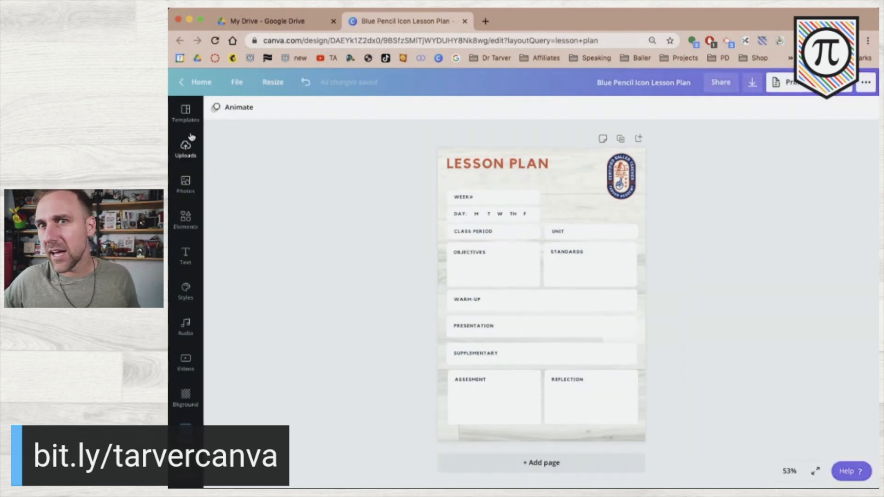
Copy the LESSON PLAN title to the page bottom and retype it as the author's handle and website
{"action": "left_click", "coordinate": [470, 165]}
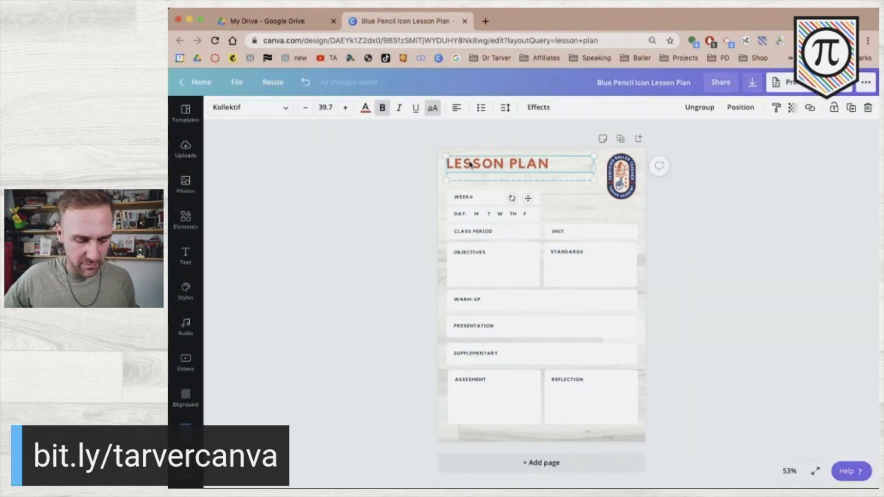
{"action": "left_click_drag", "start_coordinate": [470, 165], "coordinate": [479, 425]}
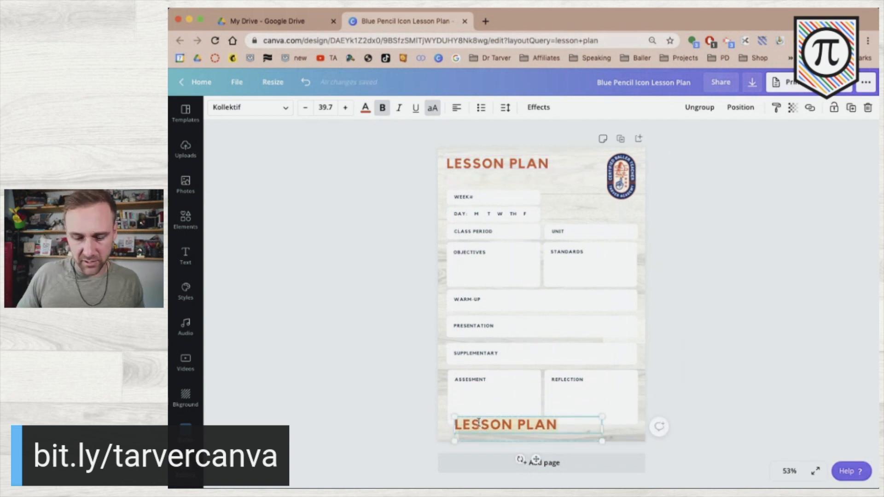
{"action": "double_click", "coordinate": [479, 422]}
{"action": "type", "text": "@tylertarver"}
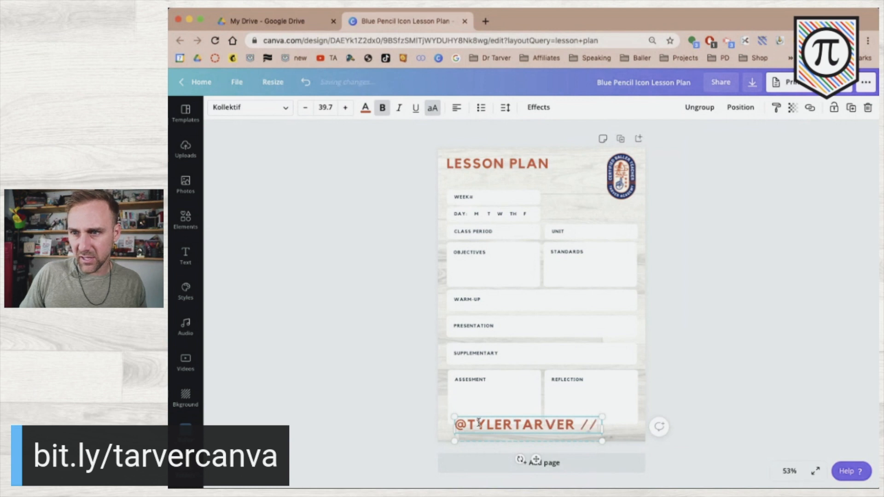
{"action": "type", "text": " // tarveracadem"}
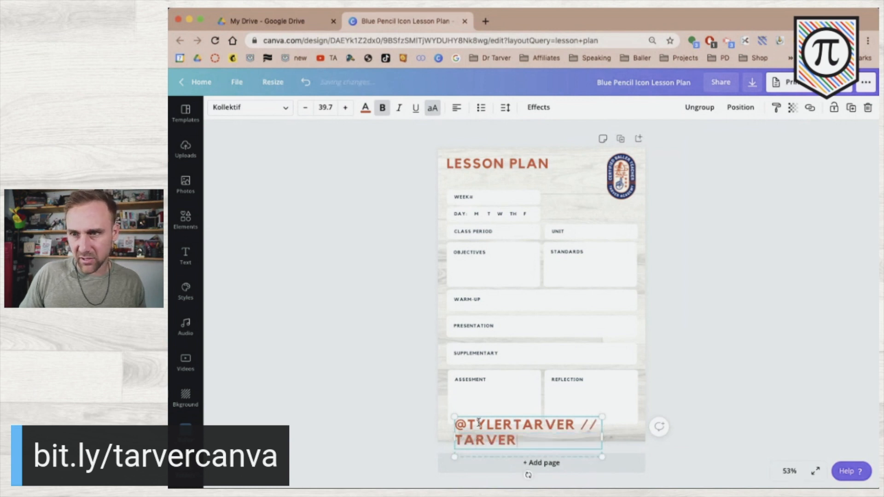
{"action": "type", "text": "y.com"}
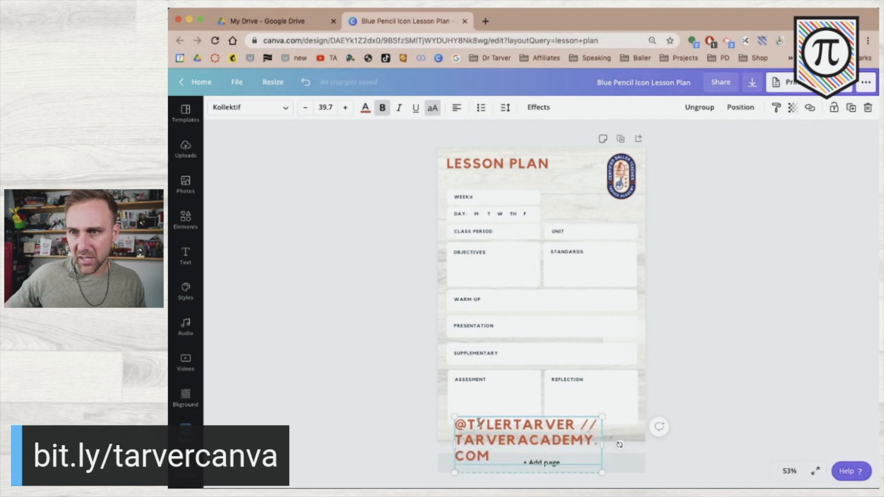
Reduce the footer text to font size 11.7
{"action": "key", "text": "super+a"}
{"action": "left_click", "coordinate": [303, 108]}
{"action": "left_click", "coordinate": [304, 108]}
{"action": "left_click", "coordinate": [303, 108]}
{"action": "left_click", "coordinate": [303, 108]}
{"action": "left_click", "coordinate": [303, 108]}
{"action": "left_click", "coordinate": [303, 108]}
{"action": "left_click", "coordinate": [303, 108]}
{"action": "left_click", "coordinate": [303, 108]}
{"action": "left_click", "coordinate": [303, 108]}
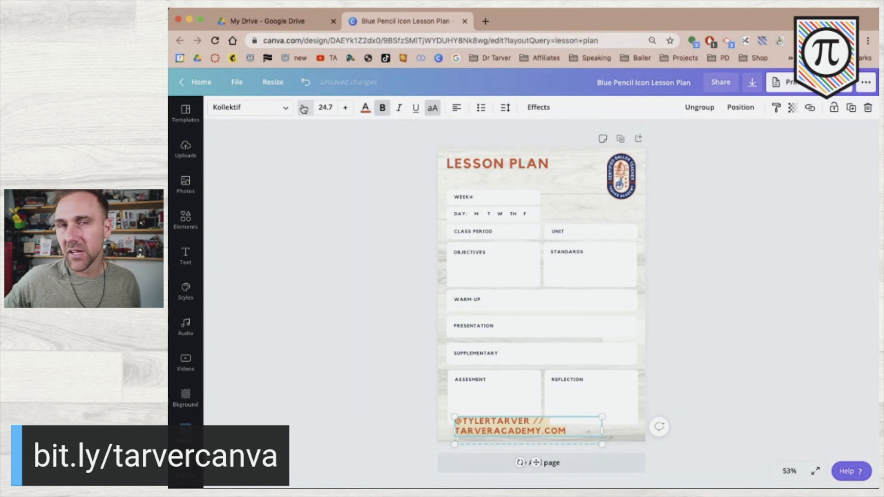
{"action": "left_click", "coordinate": [303, 108]}
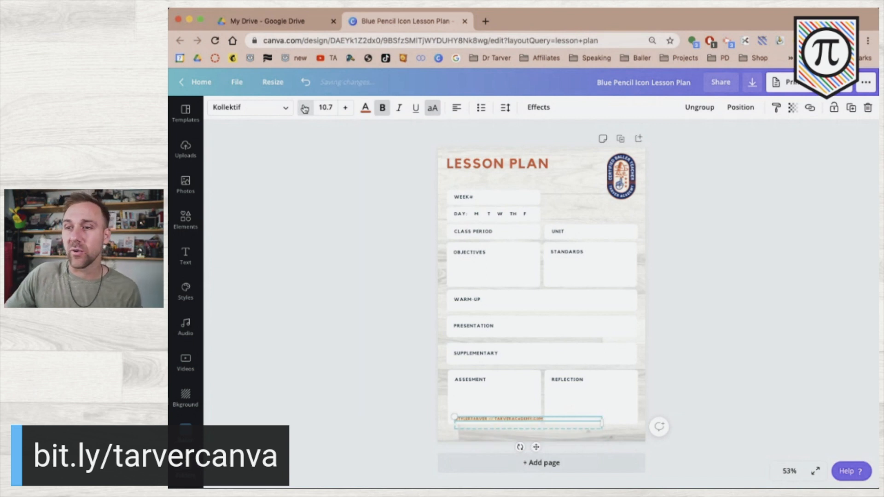
{"action": "left_click", "coordinate": [346, 110]}
Narrow the footer line and centre it along the page's bottom edge
{"action": "left_click", "coordinate": [322, 311]}
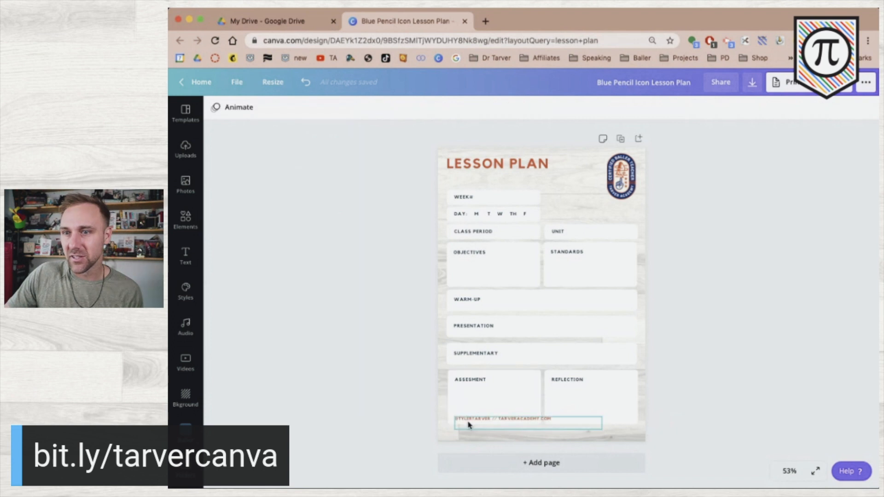
{"action": "left_click_drag", "start_coordinate": [471, 422], "coordinate": [510, 438]}
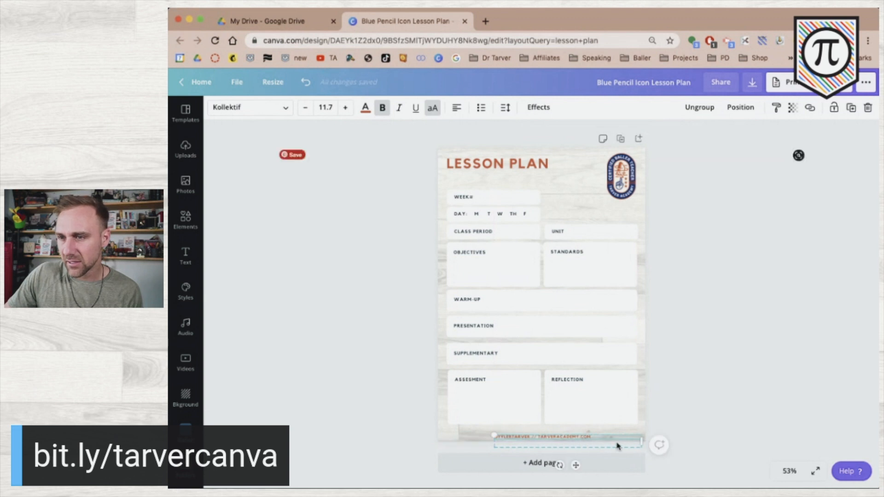
{"action": "left_click_drag", "start_coordinate": [640, 441], "coordinate": [595, 439]}
{"action": "left_click", "coordinate": [336, 385]}
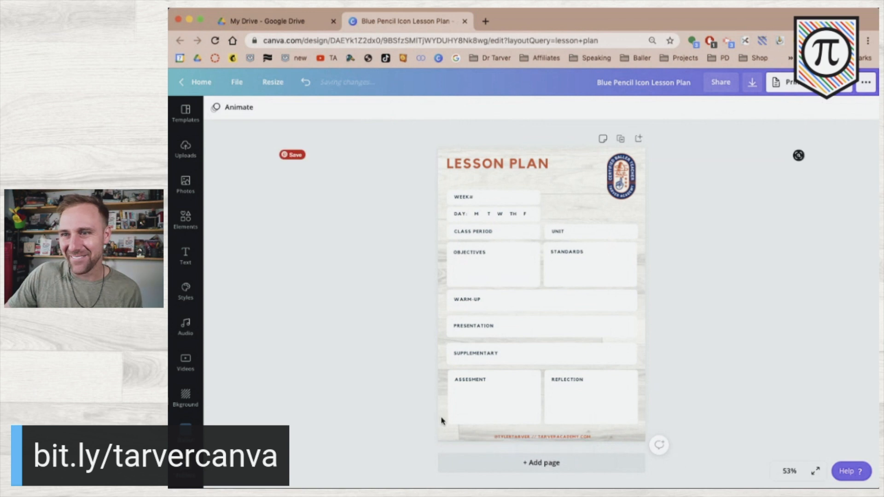
{"action": "left_click_drag", "start_coordinate": [527, 438], "coordinate": [537, 433]}
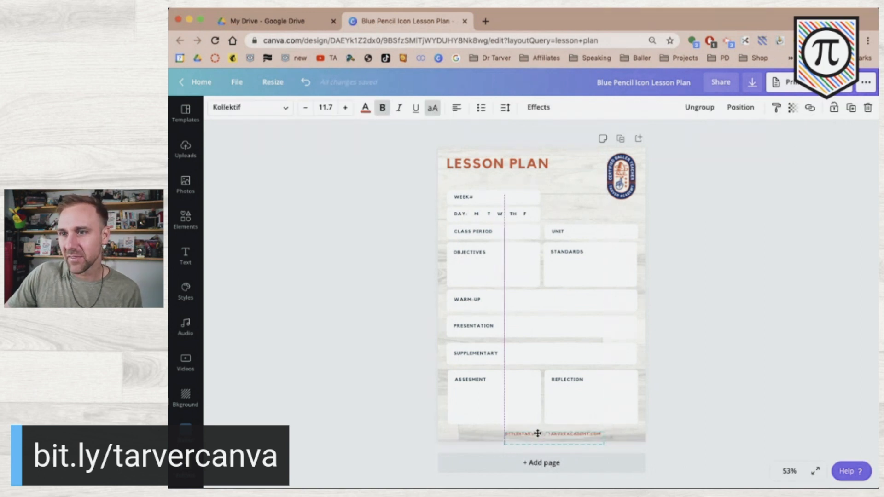
{"action": "left_click", "coordinate": [347, 396]}
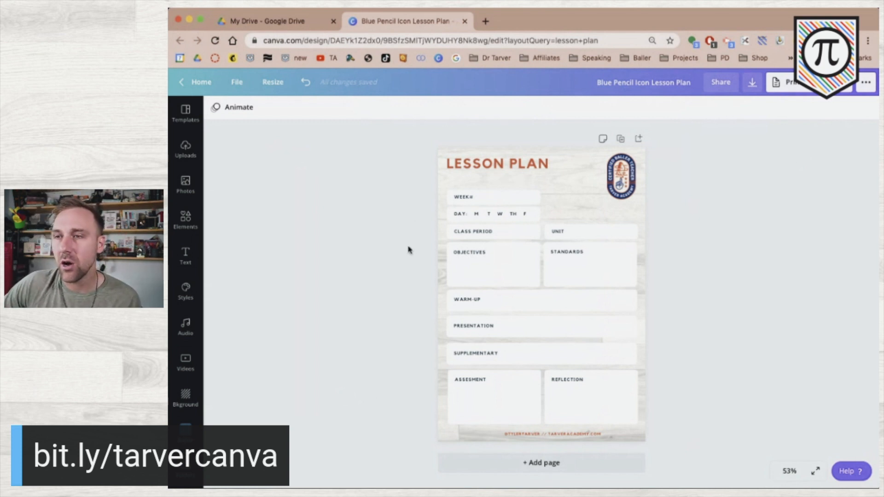
Enlarge the round badge and check the WEEK# box's colour options without changing them
{"action": "left_click", "coordinate": [607, 196]}
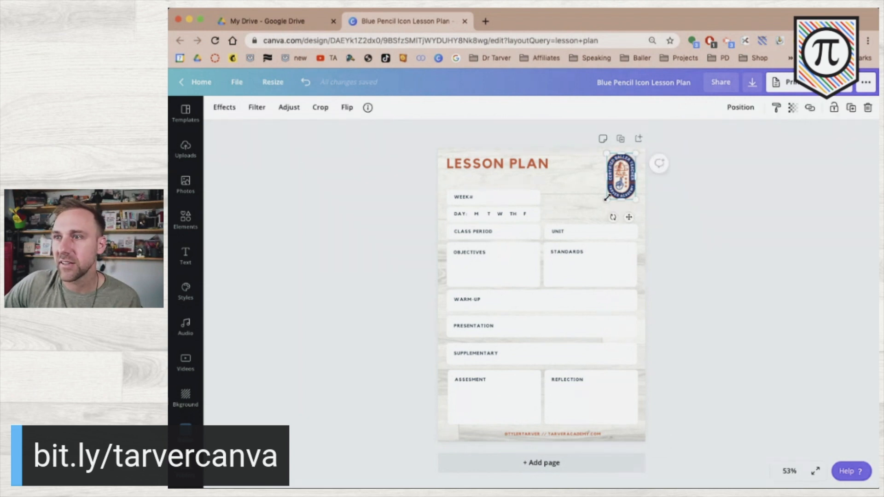
{"action": "left_click_drag", "start_coordinate": [604, 201], "coordinate": [581, 216]}
{"action": "left_click", "coordinate": [704, 209]}
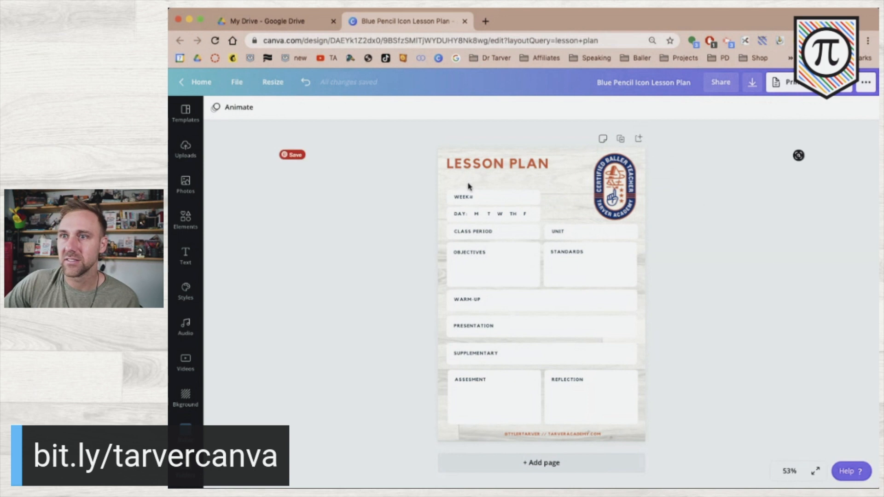
{"action": "left_click", "coordinate": [481, 199]}
{"action": "left_click", "coordinate": [523, 191]}
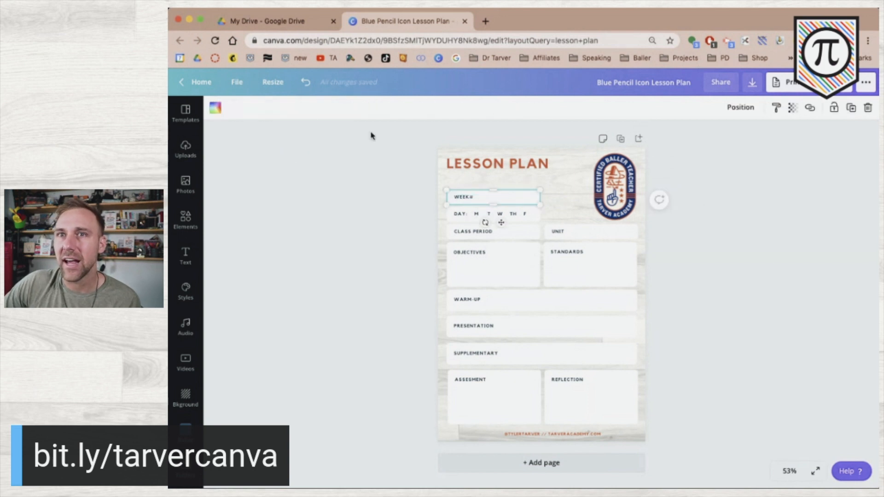
{"action": "left_click", "coordinate": [216, 108]}
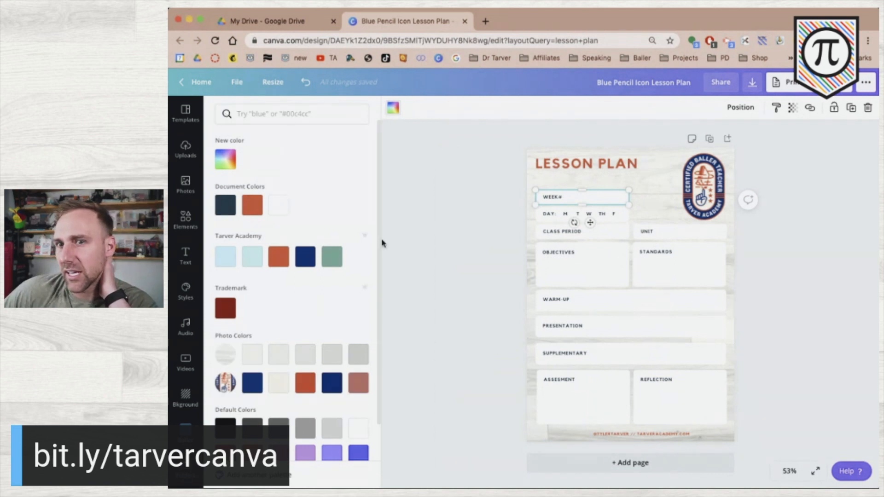
{"action": "left_click", "coordinate": [392, 107]}
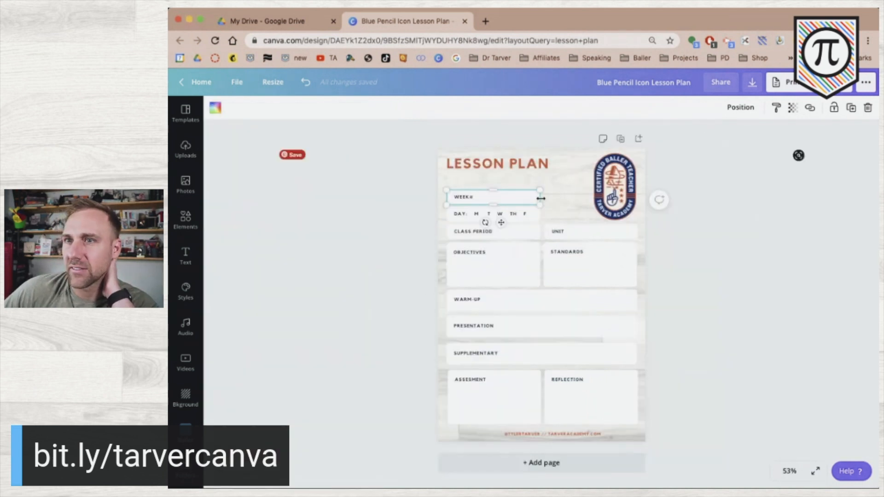
{"action": "left_click", "coordinate": [707, 245]}
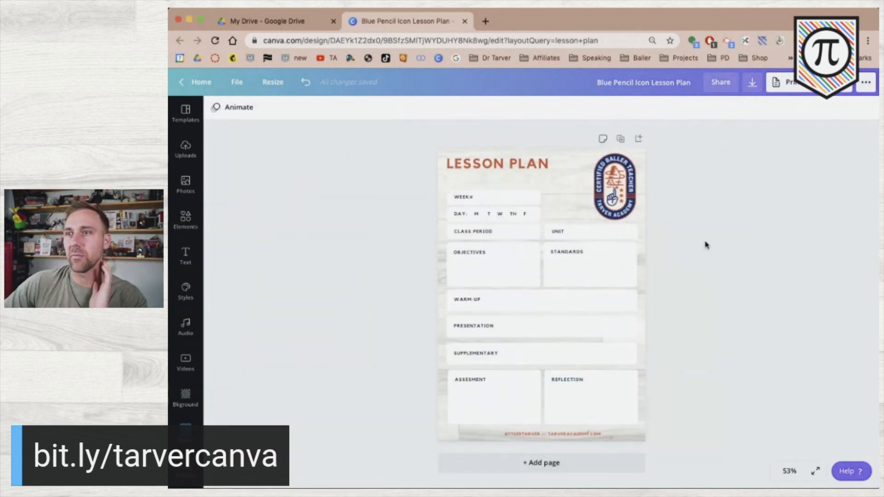
Nudge the UNIT box left to align it, then inspect the WEEK# and DAY boxes
{"action": "scroll", "coordinate": [547, 222], "scroll_direction": "up", "scroll_amount": 5}
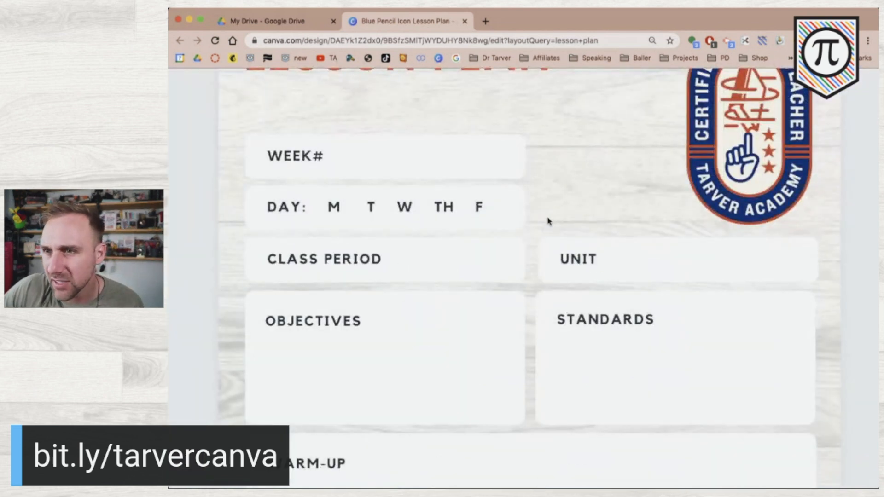
{"action": "left_click", "coordinate": [587, 243]}
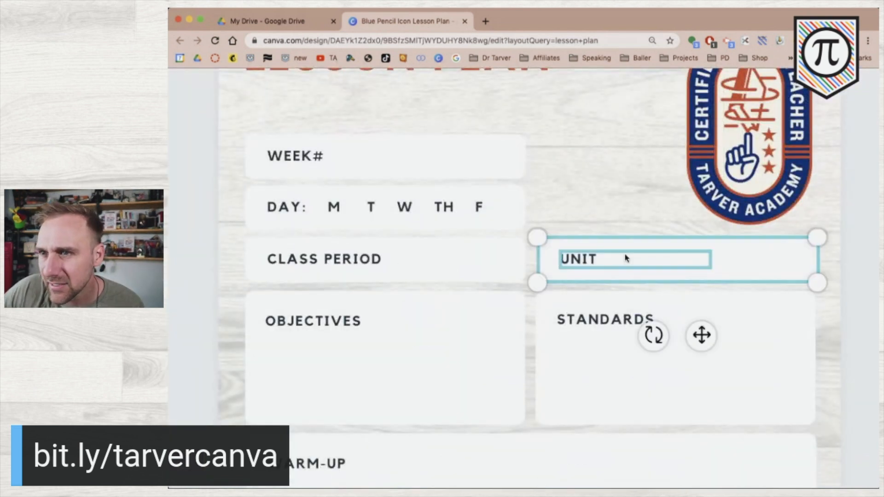
{"action": "key", "text": "Left"}
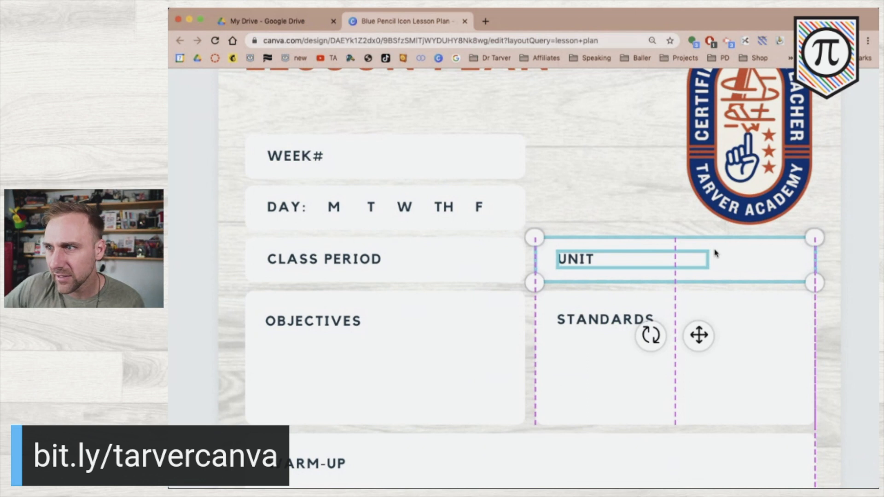
{"action": "left_click", "coordinate": [873, 294]}
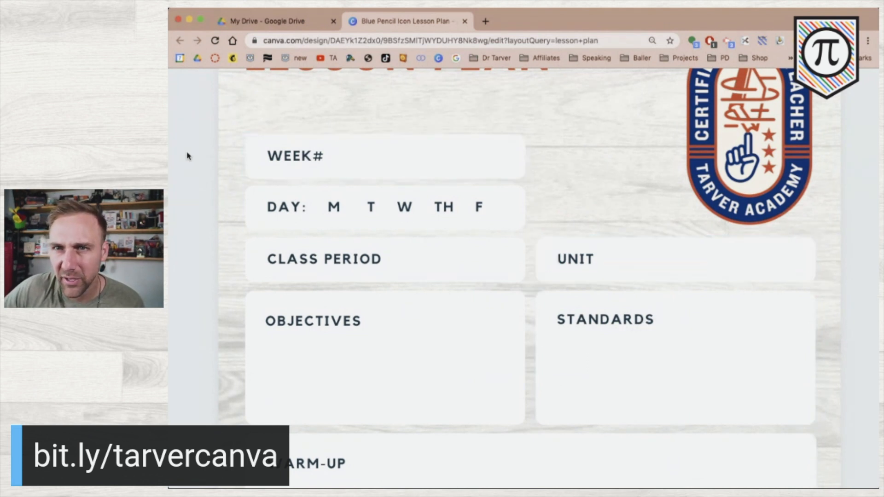
{"action": "left_click_drag", "start_coordinate": [194, 150], "coordinate": [323, 180]}
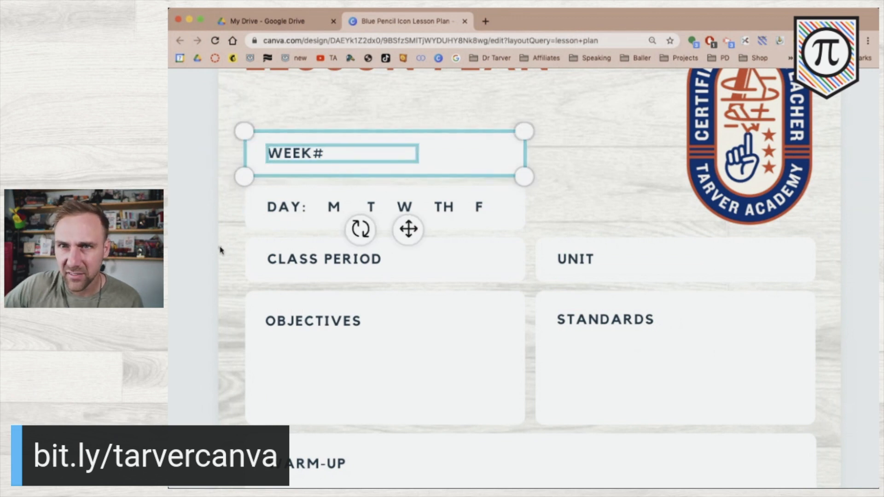
{"action": "left_click", "coordinate": [205, 253]}
{"action": "left_click_drag", "start_coordinate": [224, 184], "coordinate": [443, 216]}
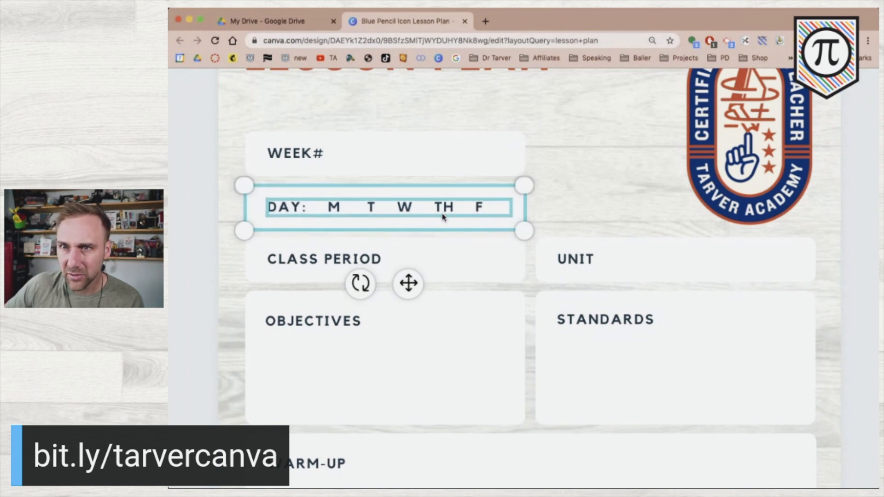
{"action": "left_click", "coordinate": [191, 328]}
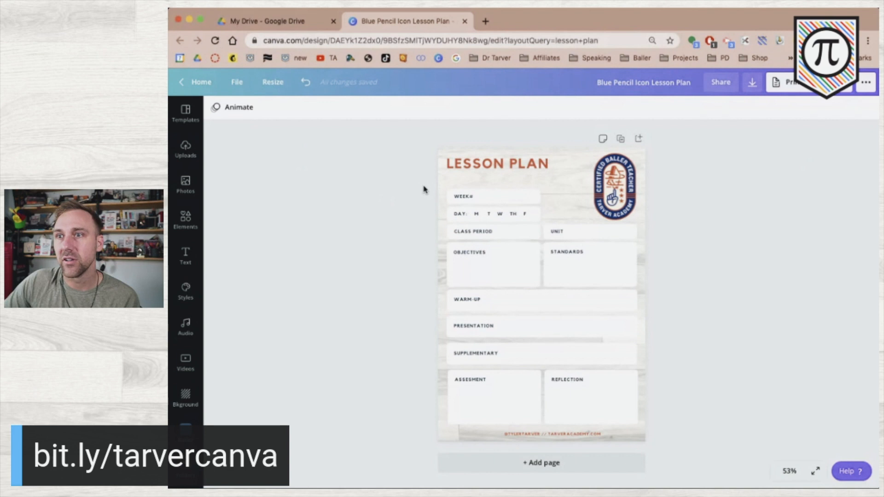
{"action": "left_click", "coordinate": [505, 203]}
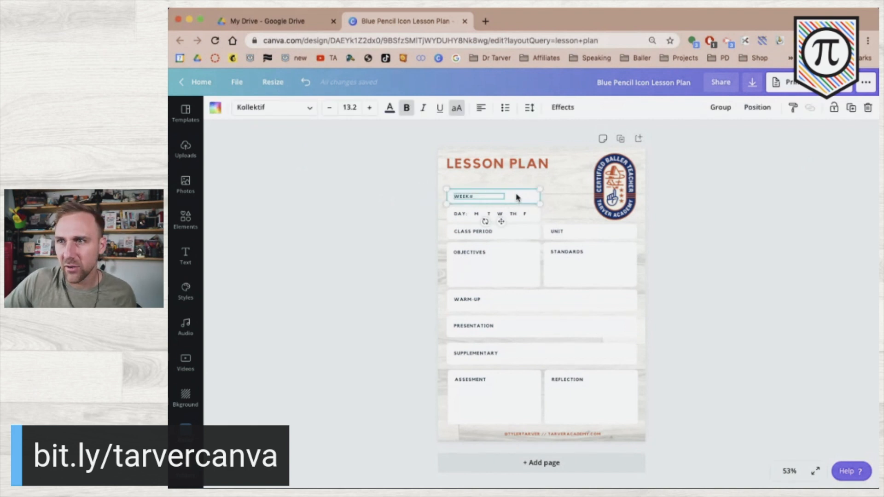
{"action": "left_click", "coordinate": [389, 215]}
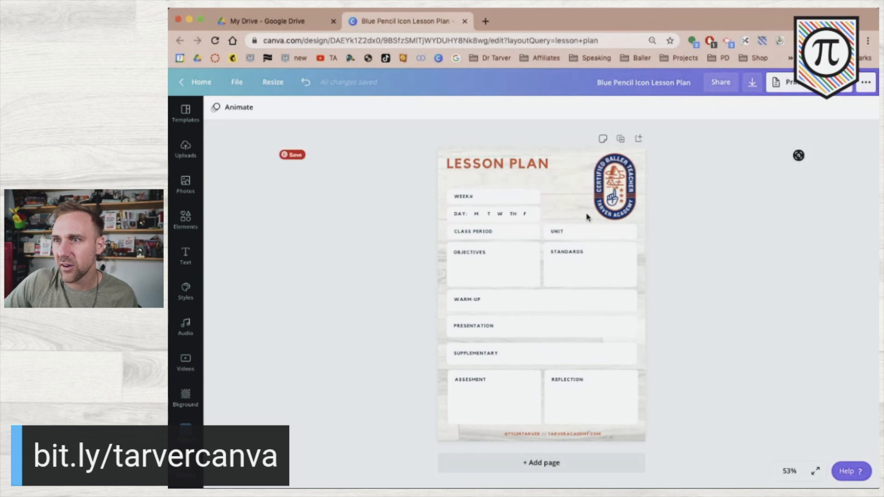
Shrink the Certified Baller Teacher badge slightly at the top right
{"action": "left_click", "coordinate": [602, 197]}
{"action": "left_click_drag", "start_coordinate": [594, 220], "coordinate": [609, 206]}
{"action": "left_click", "coordinate": [687, 224]}
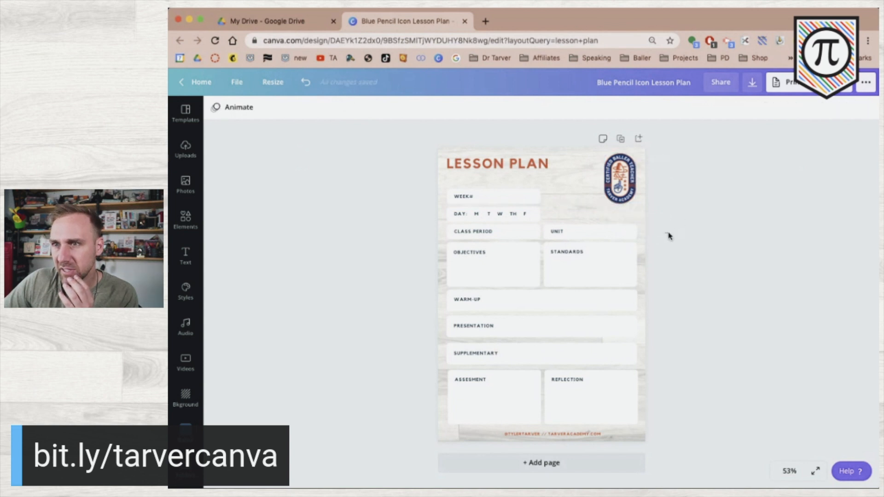
Copy the UNIT label into the box beside DAY and retype it as SUBJECT
{"action": "left_click", "coordinate": [610, 228]}
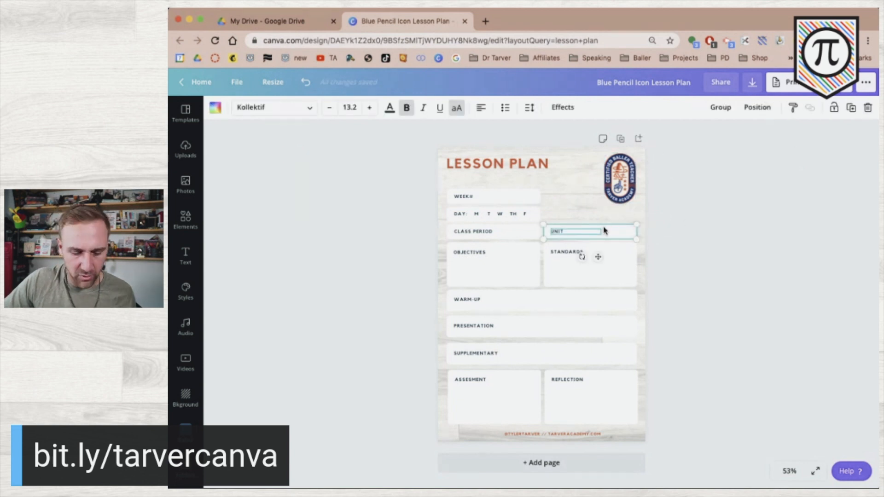
{"action": "left_click_drag", "start_coordinate": [606, 232], "coordinate": [606, 214]}
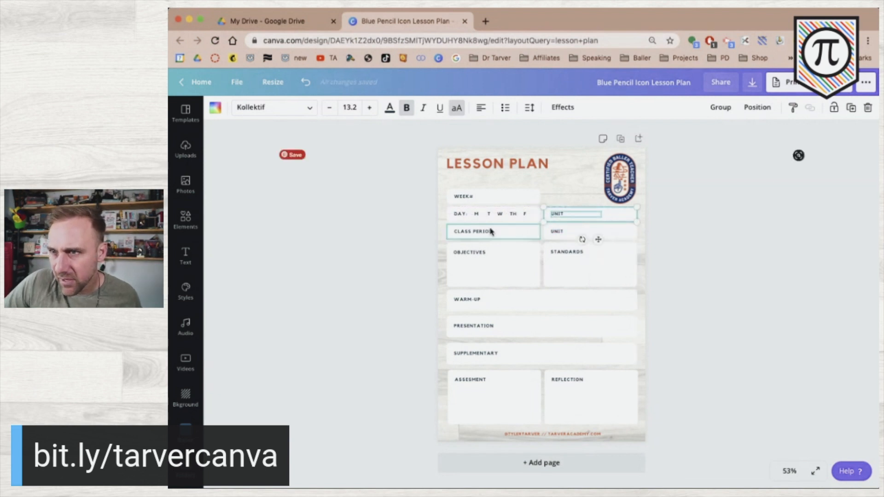
{"action": "left_click", "coordinate": [412, 235]}
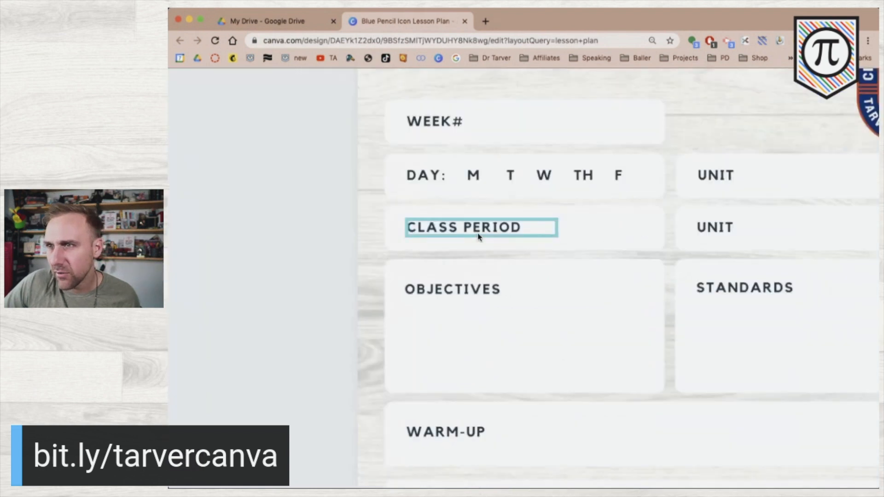
{"action": "scroll", "coordinate": [478, 237], "scroll_direction": "right", "scroll_amount": 3}
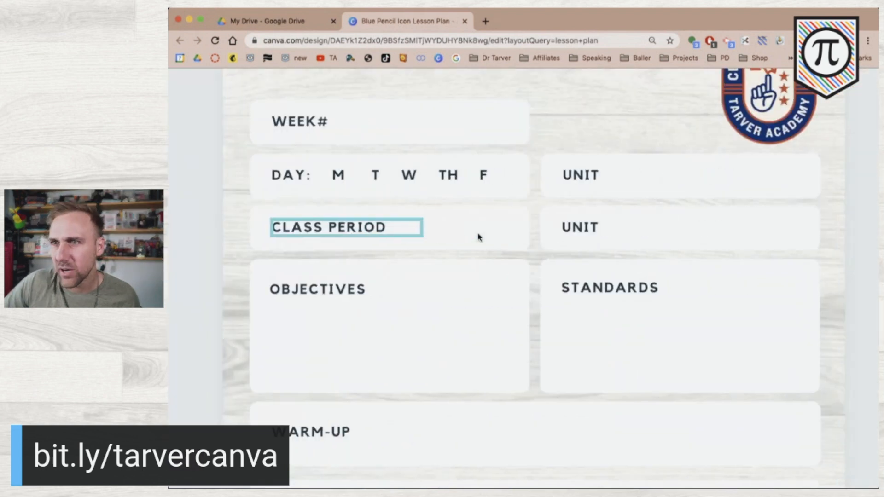
{"action": "double_click", "coordinate": [586, 177]}
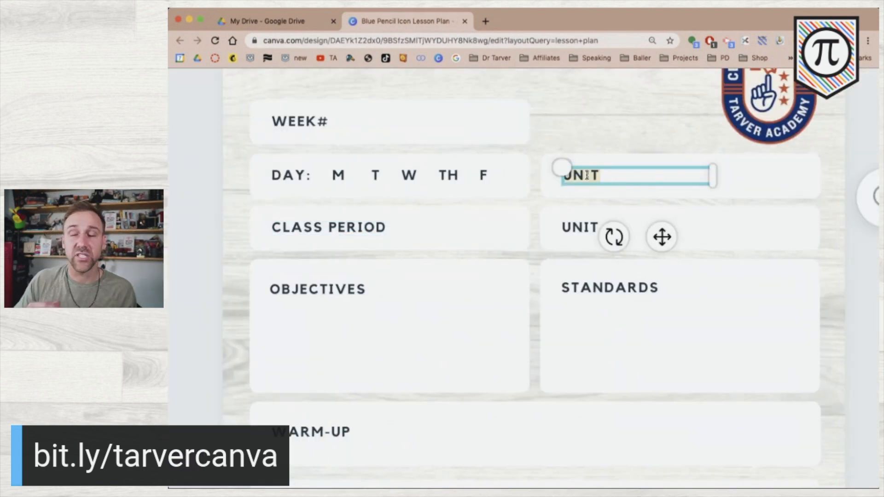
{"action": "type", "text": "SUBJECT"}
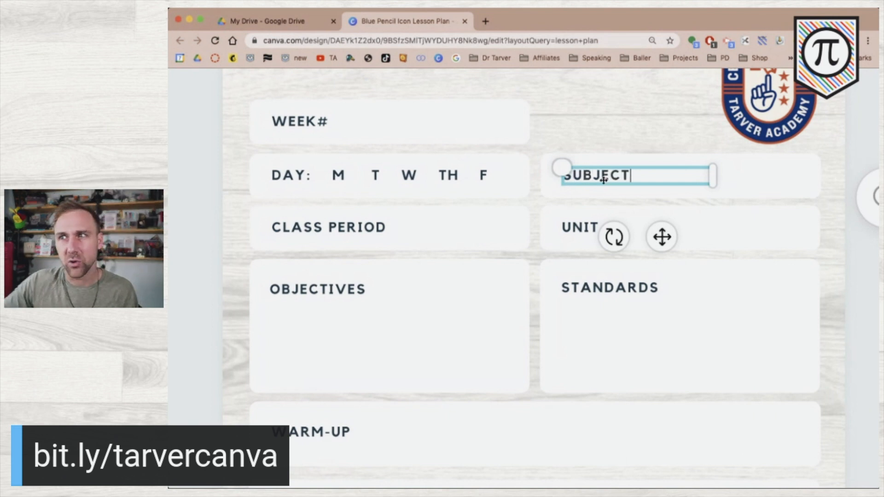
{"action": "left_click", "coordinate": [199, 323]}
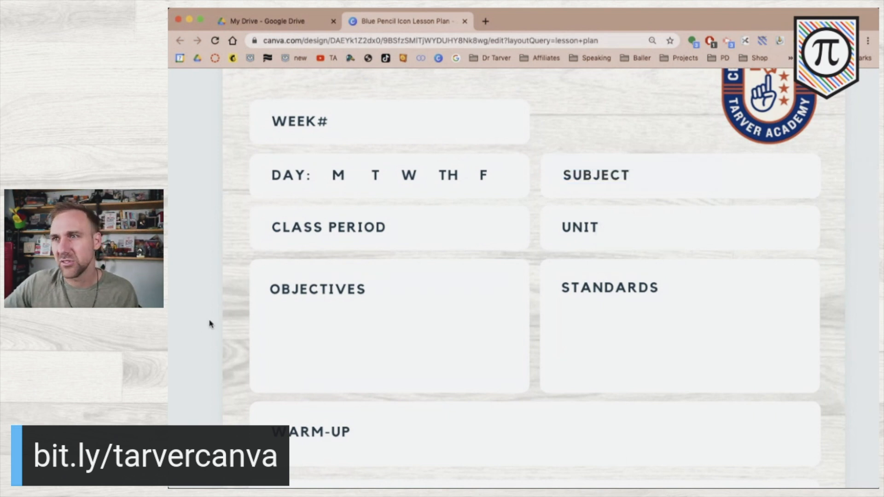
Change that new label from SUBJECT to COURSE
{"action": "scroll", "coordinate": [215, 322], "scroll_direction": "down", "scroll_amount": 5}
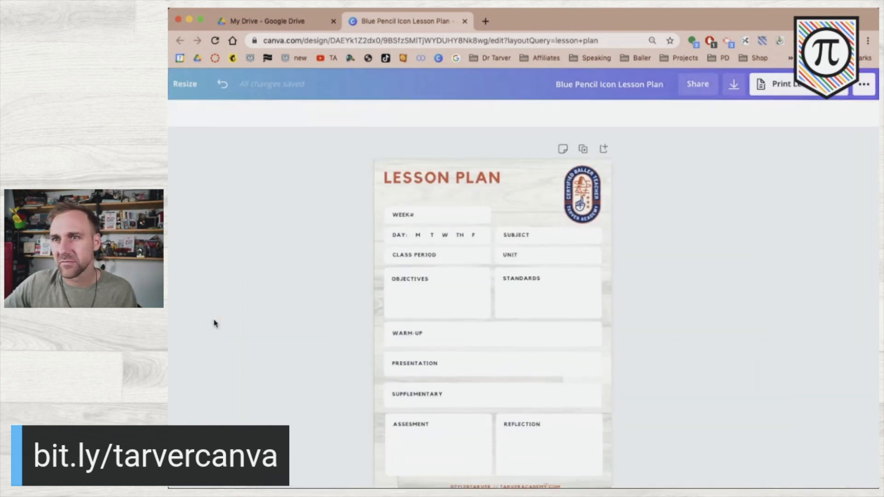
{"action": "double_click", "coordinate": [510, 237]}
{"action": "type", "text": "EOURSE"}
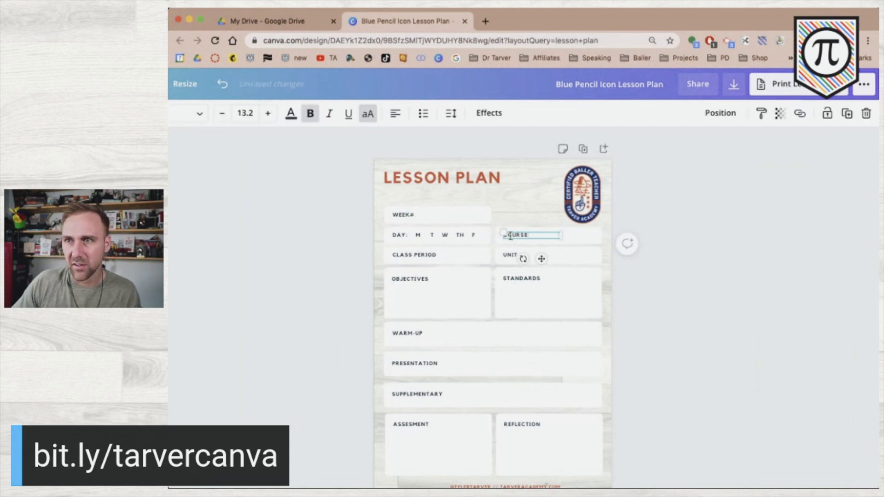
{"action": "left_click", "coordinate": [683, 278]}
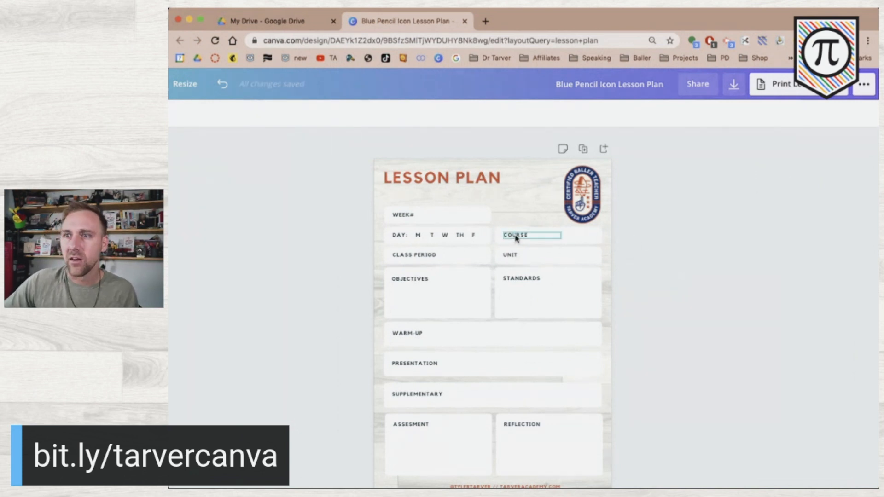
{"action": "left_click", "coordinate": [530, 236]}
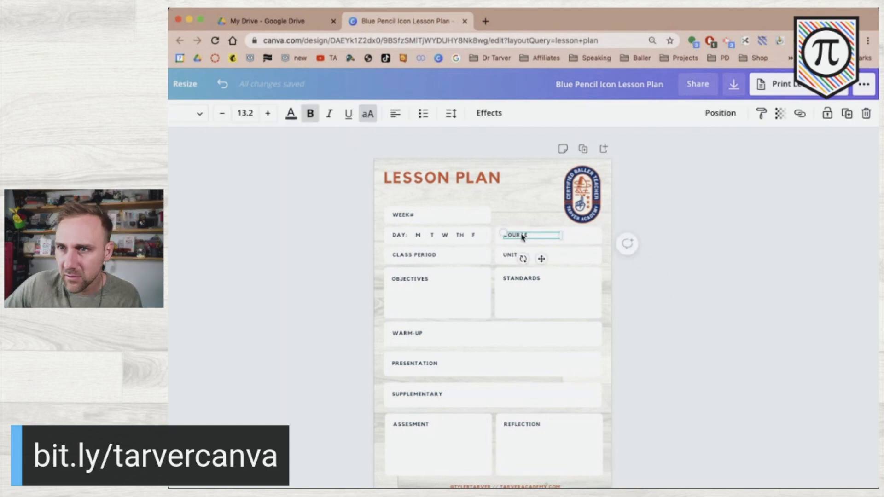
{"action": "left_click", "coordinate": [709, 268]}
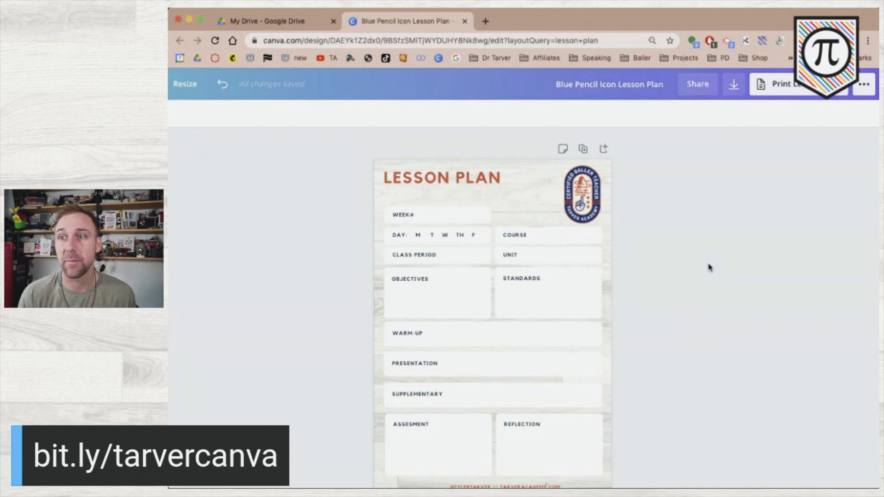
Color the weekday letters M T W TH F in the DAY row orange
{"action": "left_click", "coordinate": [439, 236]}
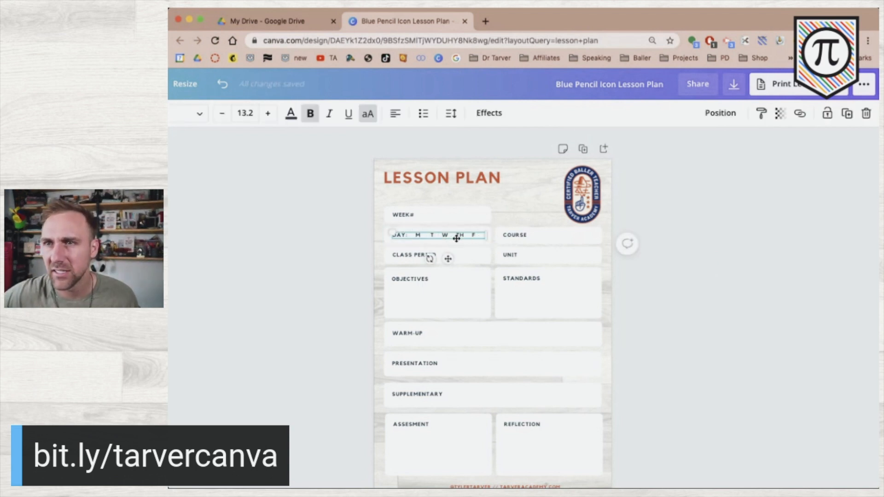
{"action": "left_click_drag", "start_coordinate": [414, 234], "coordinate": [479, 235]}
{"action": "left_click", "coordinate": [291, 112]}
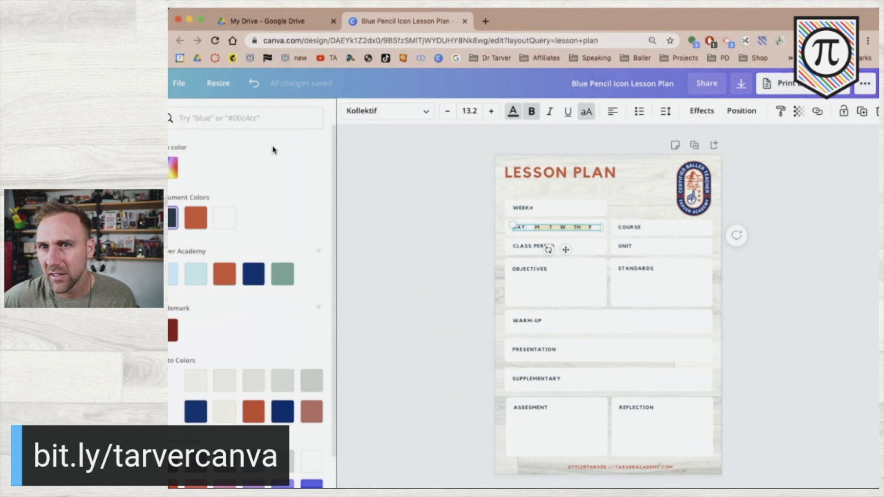
{"action": "scroll", "coordinate": [219, 304], "scroll_direction": "down", "scroll_amount": 3}
{"action": "left_click", "coordinate": [305, 382]}
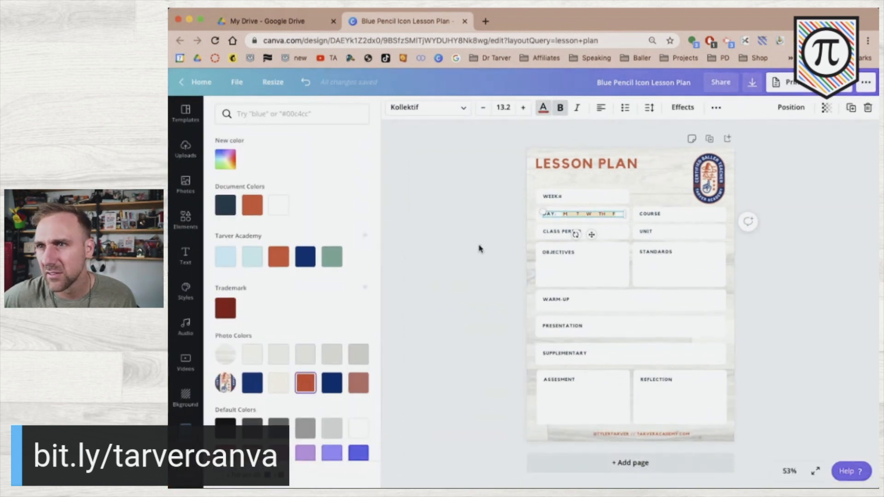
{"action": "left_click", "coordinate": [478, 248]}
Select and deselect the DAY row text several times to check the orange letters
{"action": "left_click", "coordinate": [400, 254]}
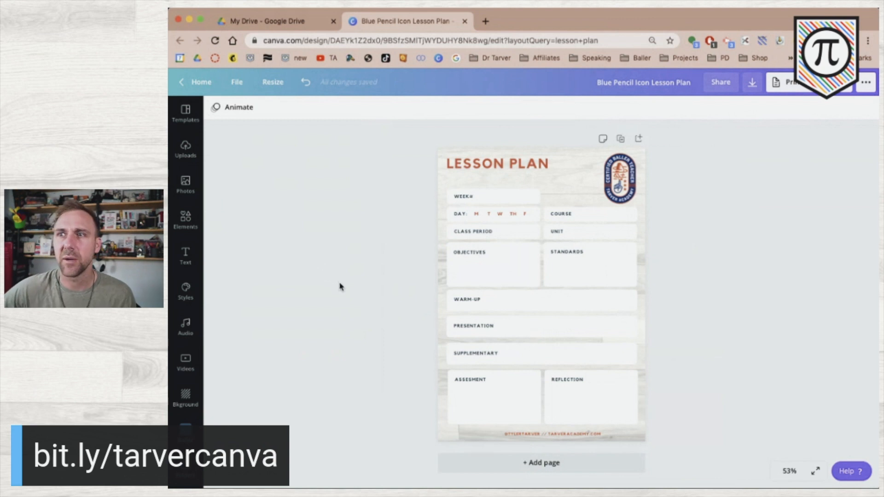
{"action": "left_click", "coordinate": [515, 215]}
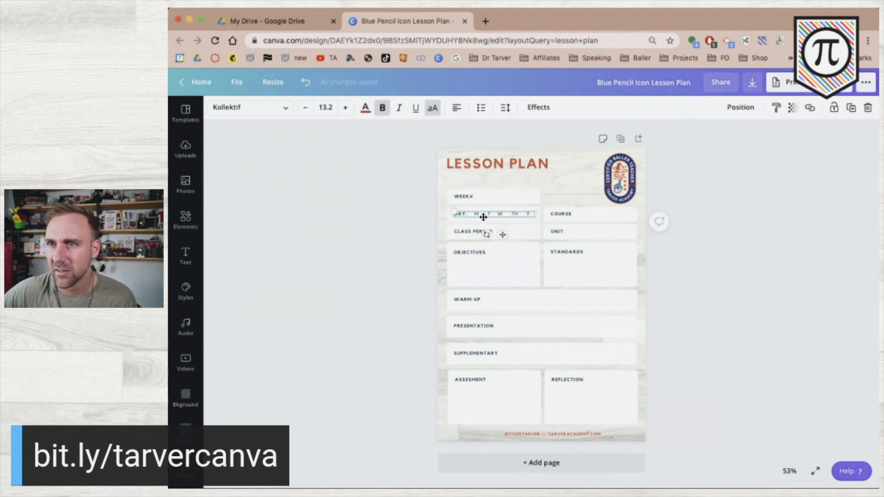
{"action": "left_click", "coordinate": [387, 217]}
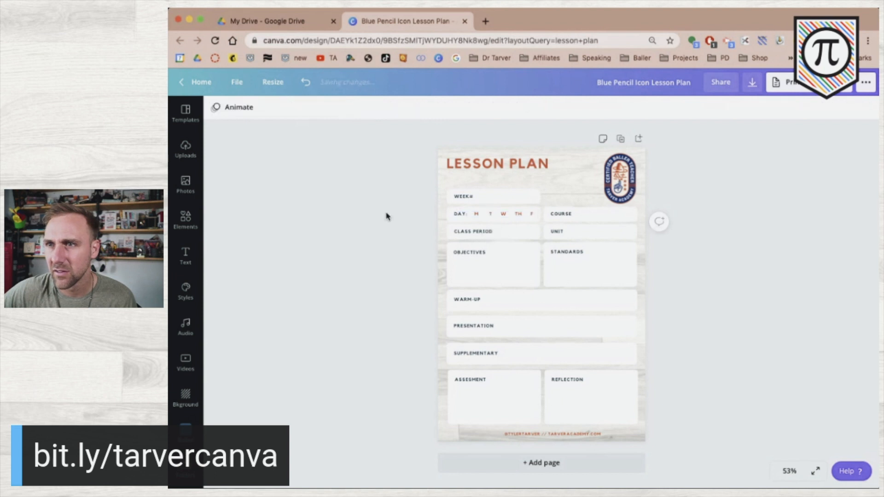
{"action": "left_click", "coordinate": [497, 215]}
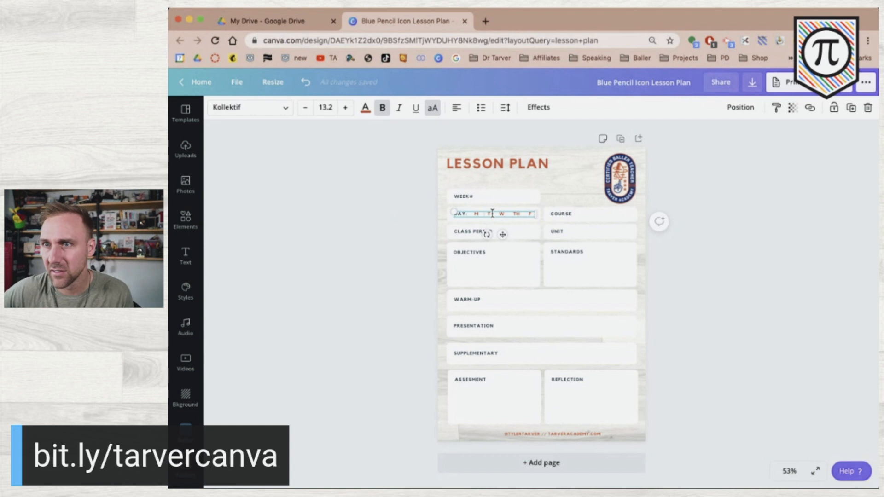
{"action": "left_click", "coordinate": [396, 220]}
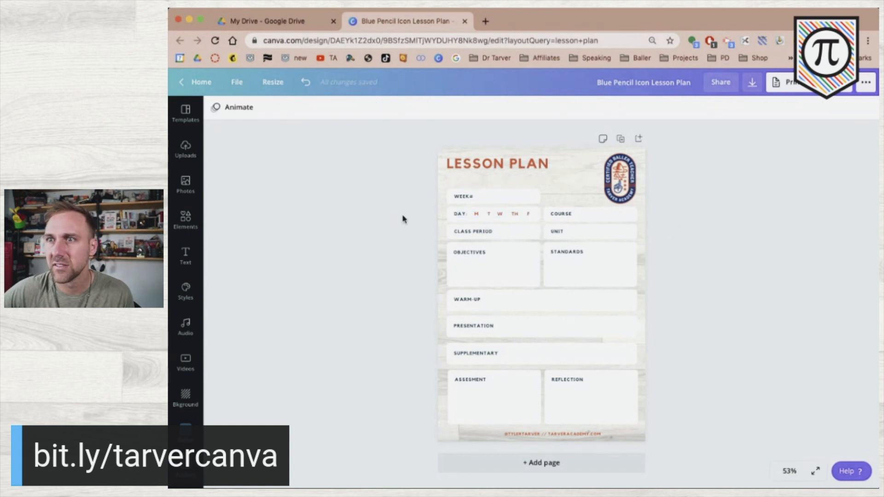
{"action": "left_click", "coordinate": [505, 215]}
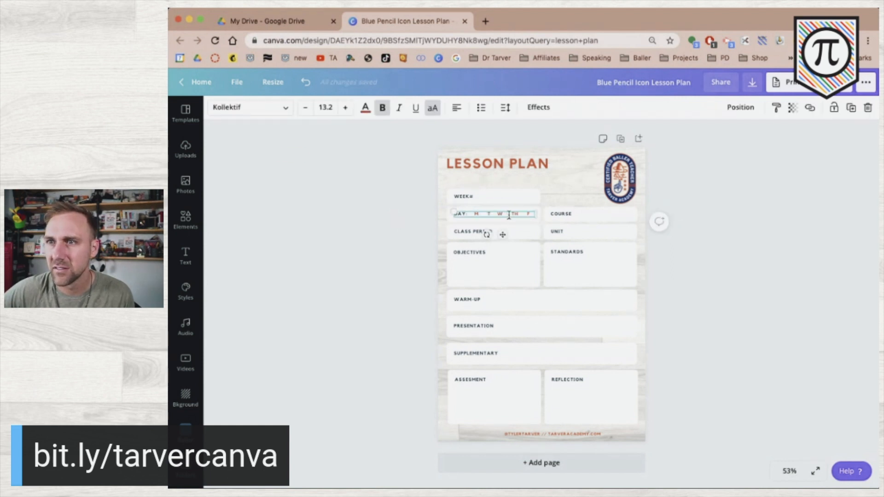
{"action": "left_click", "coordinate": [361, 252]}
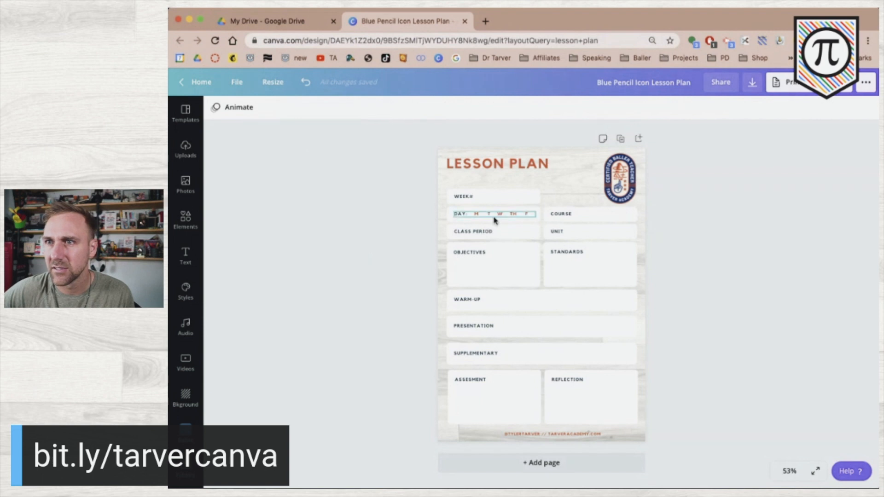
{"action": "left_click", "coordinate": [521, 215]}
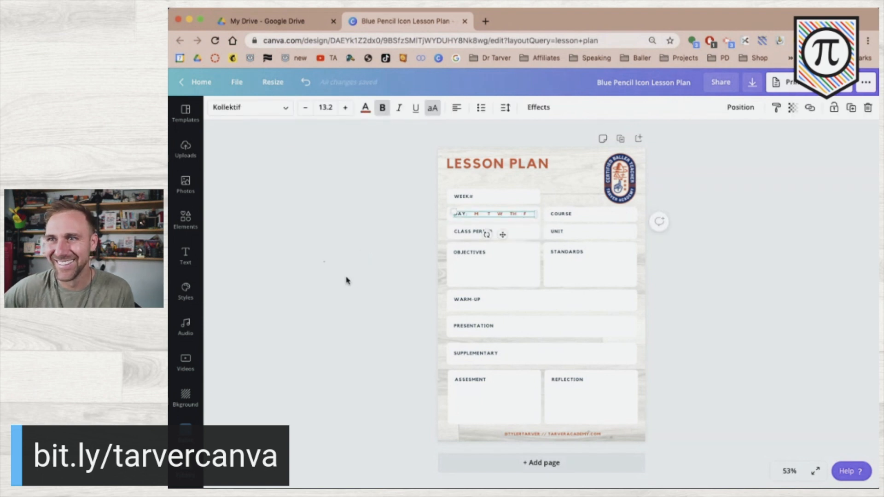
{"action": "left_click", "coordinate": [364, 296]}
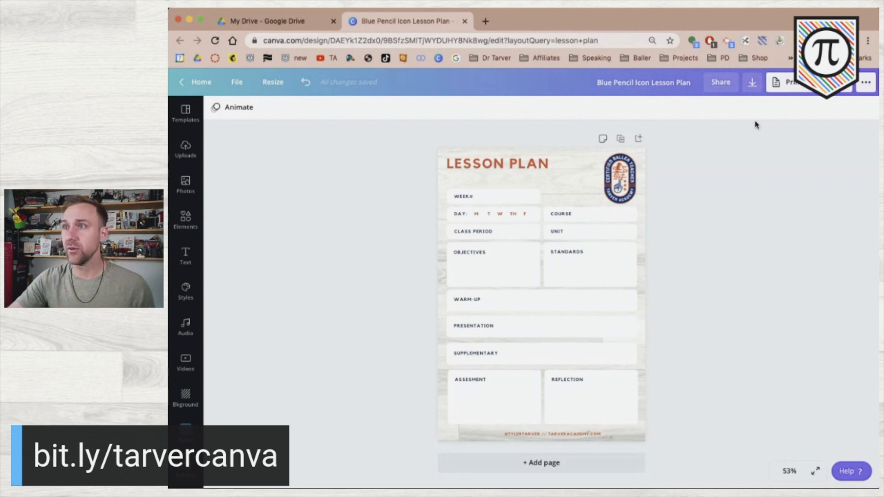
Download the lesson plan design as a PNG, then go to the Google Drive tab
{"action": "left_click", "coordinate": [753, 82]}
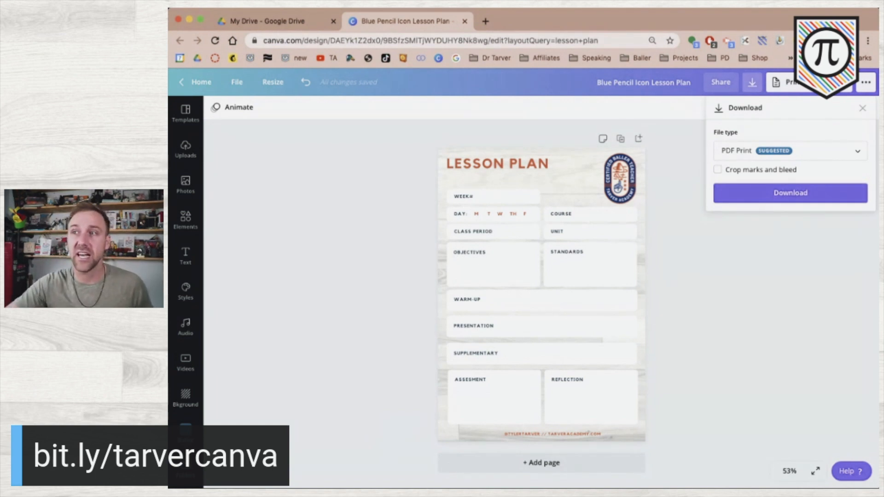
{"action": "left_click", "coordinate": [797, 148]}
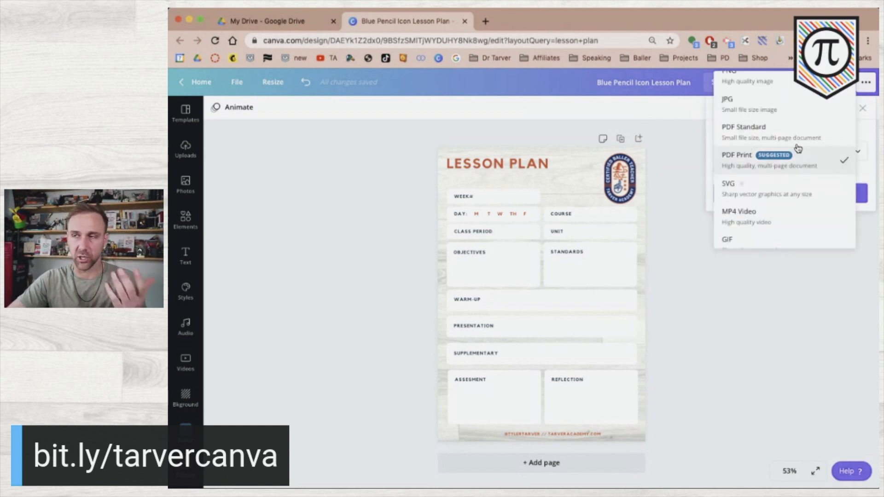
{"action": "scroll", "coordinate": [783, 132], "scroll_direction": "up", "scroll_amount": 1}
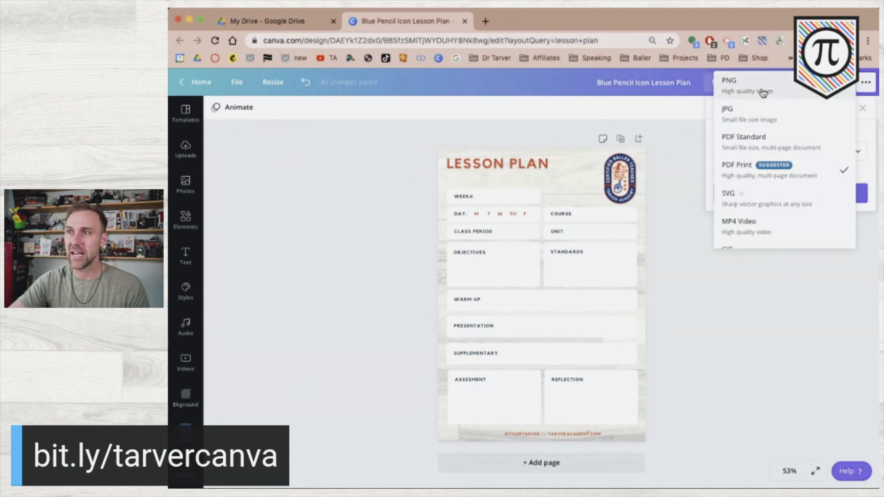
{"action": "left_click", "coordinate": [801, 95]}
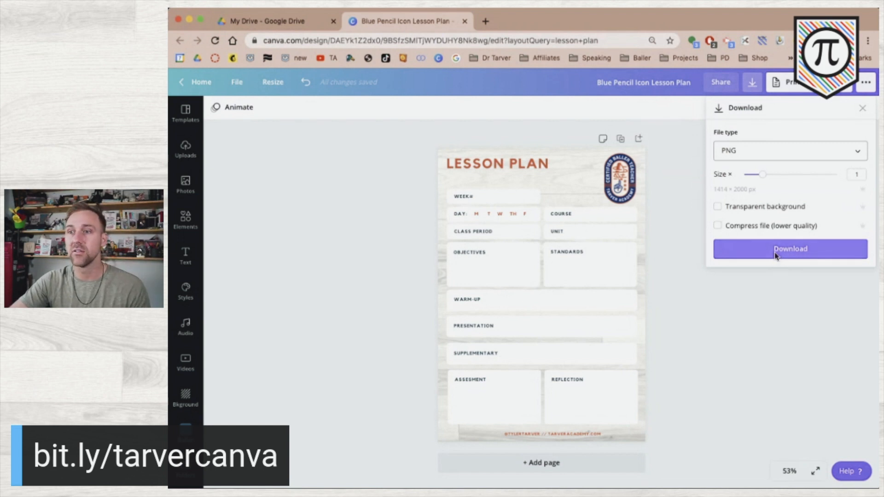
{"action": "left_click", "coordinate": [776, 252]}
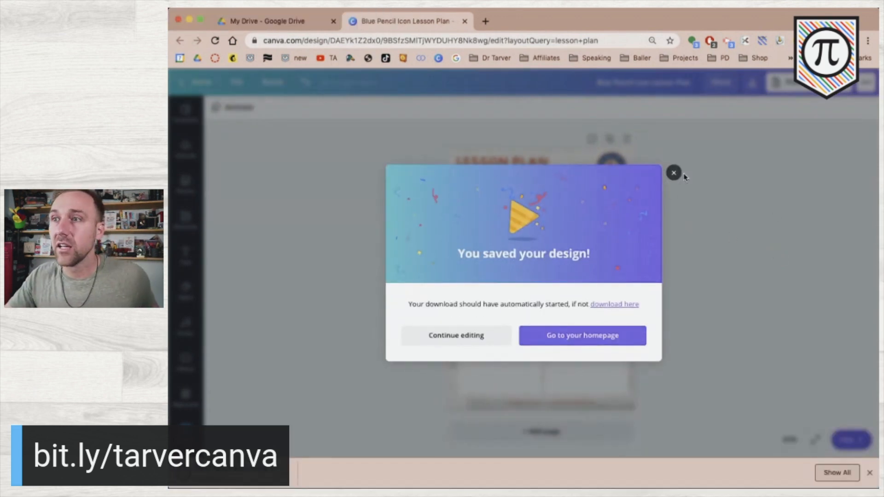
{"action": "left_click", "coordinate": [674, 173]}
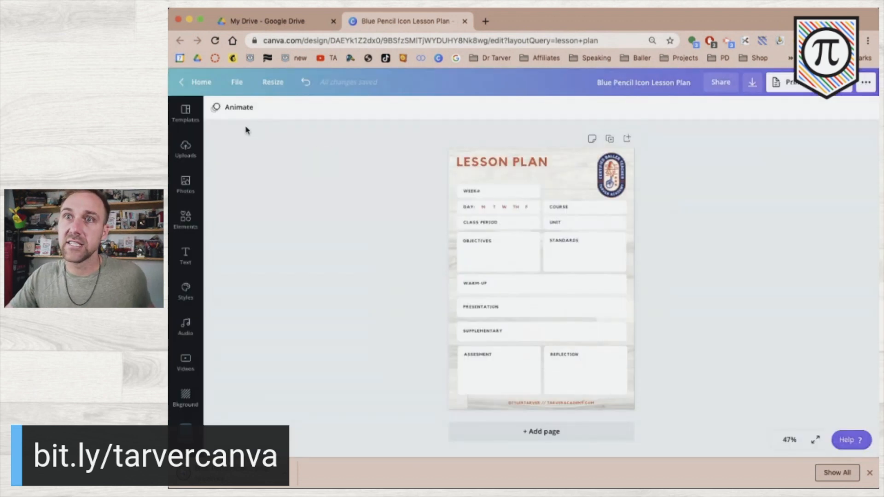
{"action": "left_click", "coordinate": [271, 23]}
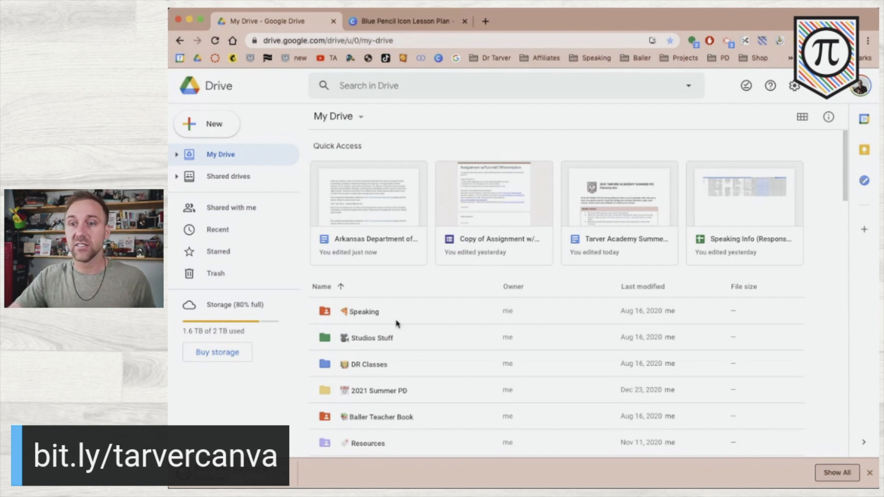
Scroll down My Drive and open the Resources folder
{"action": "scroll", "coordinate": [395, 322], "scroll_direction": "down", "scroll_amount": 2}
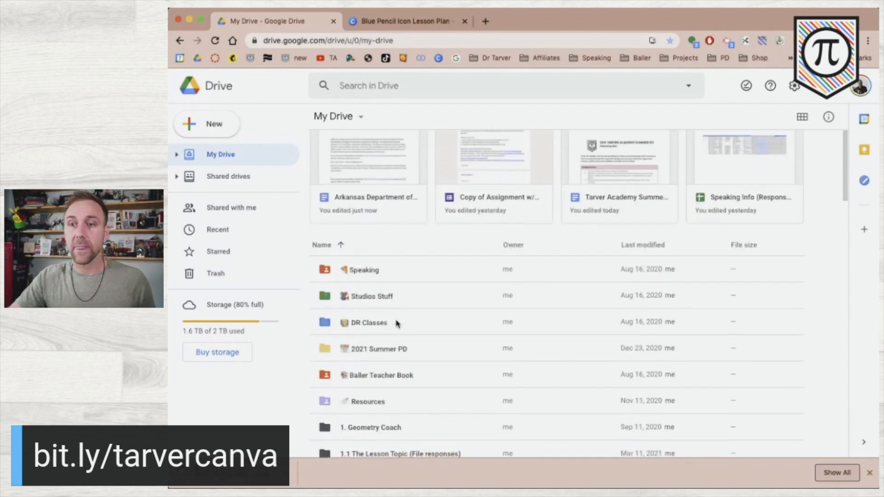
{"action": "double_click", "coordinate": [368, 402]}
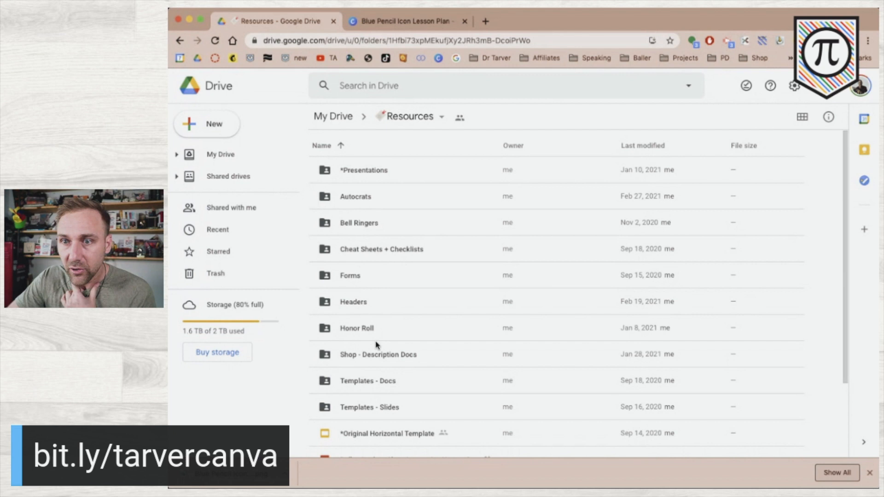
In Templates - Slides, make a copy of 'Lesson Plans - Week - TEMPLATE'
{"action": "scroll", "coordinate": [375, 403], "scroll_direction": "down", "scroll_amount": 1}
{"action": "left_click", "coordinate": [375, 403]}
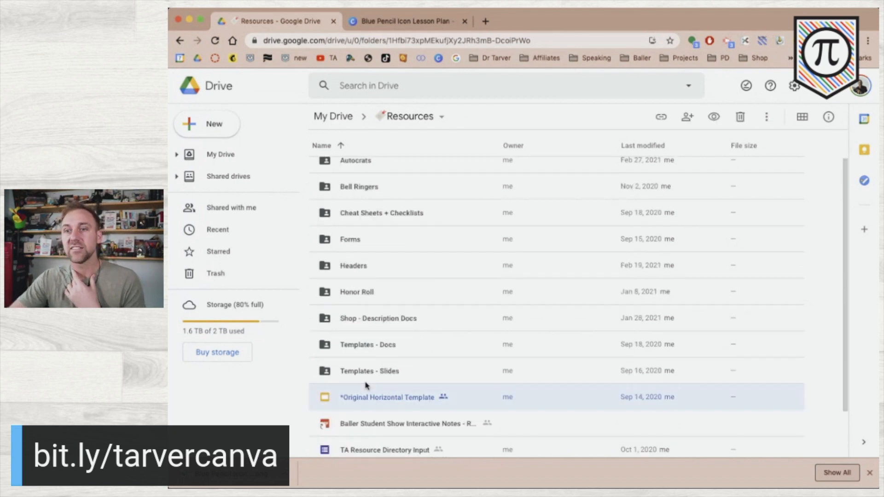
{"action": "double_click", "coordinate": [366, 376]}
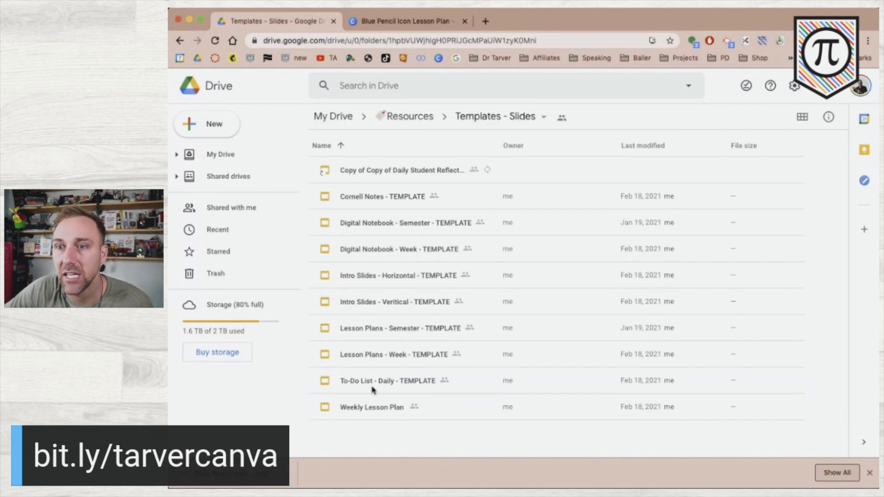
{"action": "left_click", "coordinate": [376, 358]}
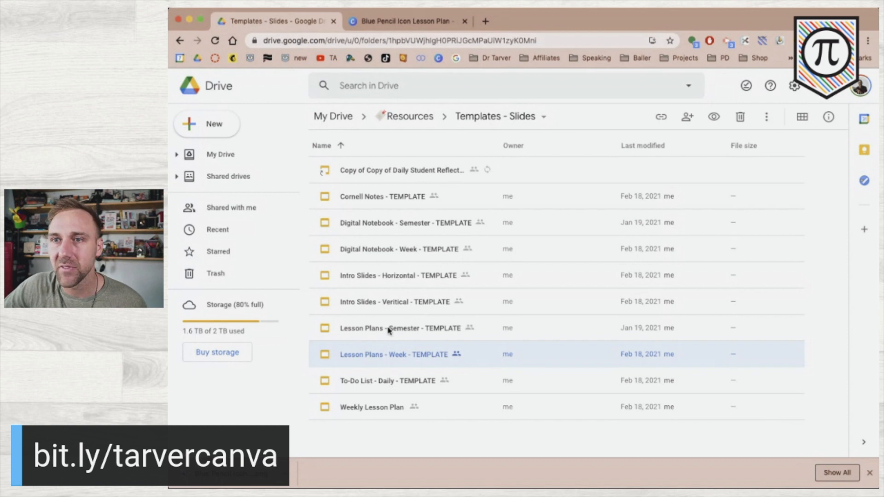
{"action": "right_click", "coordinate": [387, 354]}
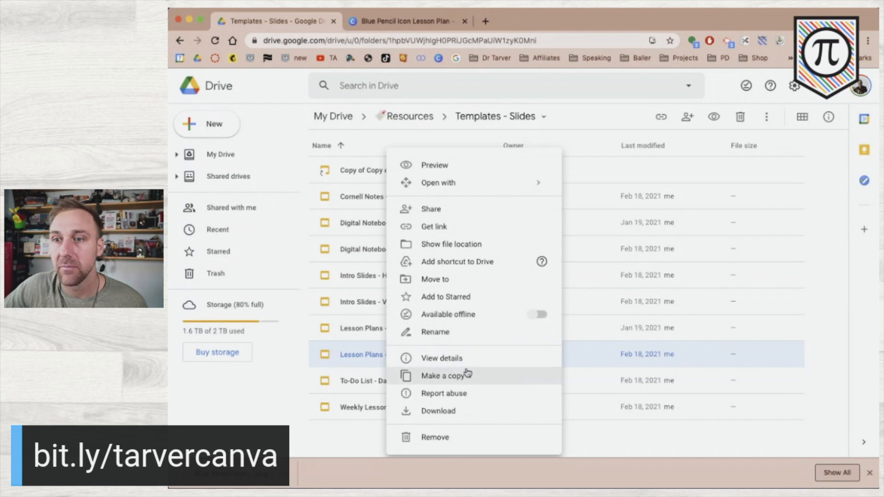
{"action": "left_click", "coordinate": [468, 373]}
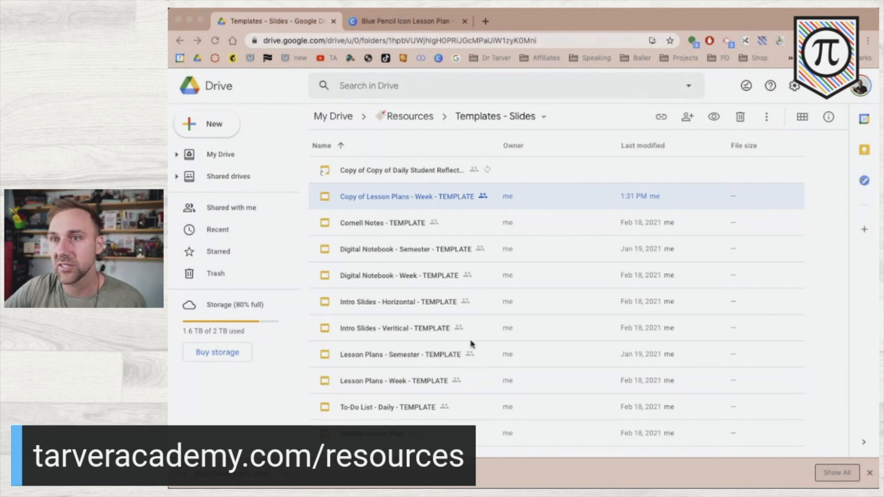
Open the copied deck, close the Canva tab, and retitle it 'Lesson Plans HS - Week - TEMPLATE'
{"action": "double_click", "coordinate": [419, 197]}
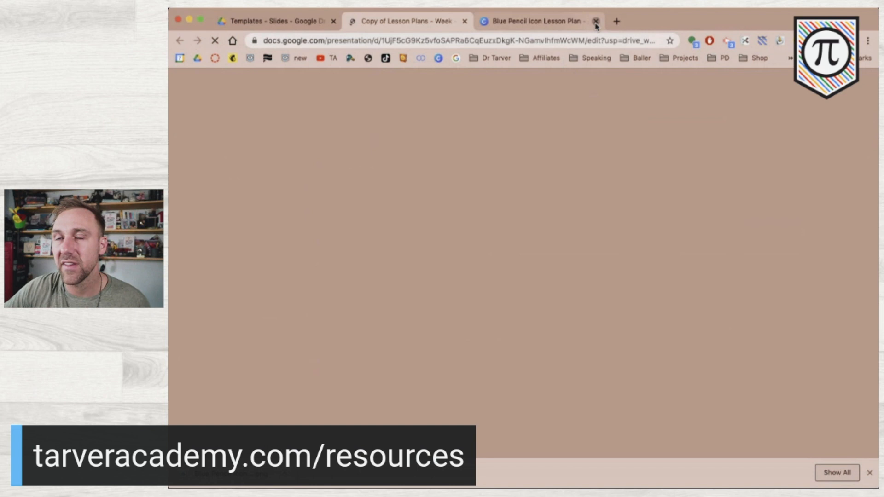
{"action": "left_click", "coordinate": [595, 24]}
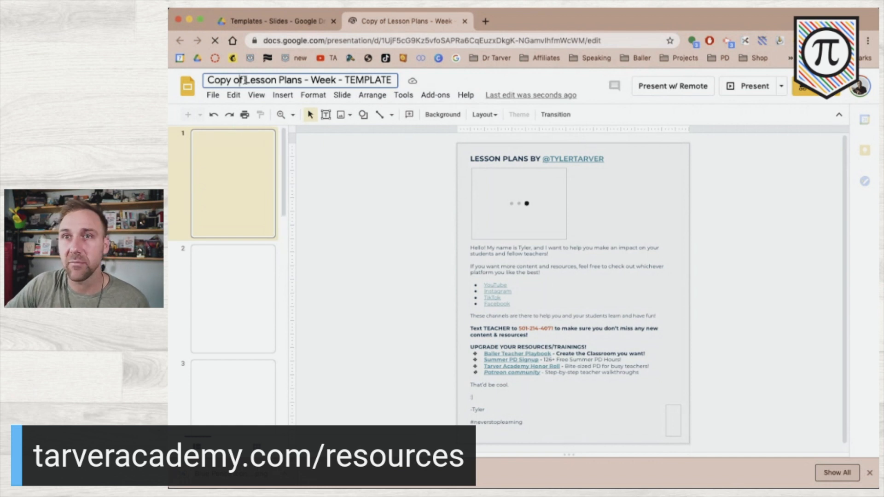
{"action": "key", "text": "BackSpace"}
{"action": "key", "text": "BackSpace"}
{"action": "key", "text": "BackSpace"}
{"action": "key", "text": "BackSpace"}
{"action": "key", "text": "BackSpace"}
{"action": "key", "text": "BackSpace"}
{"action": "key", "text": "BackSpace"}
{"action": "key", "text": "BackSpace"}
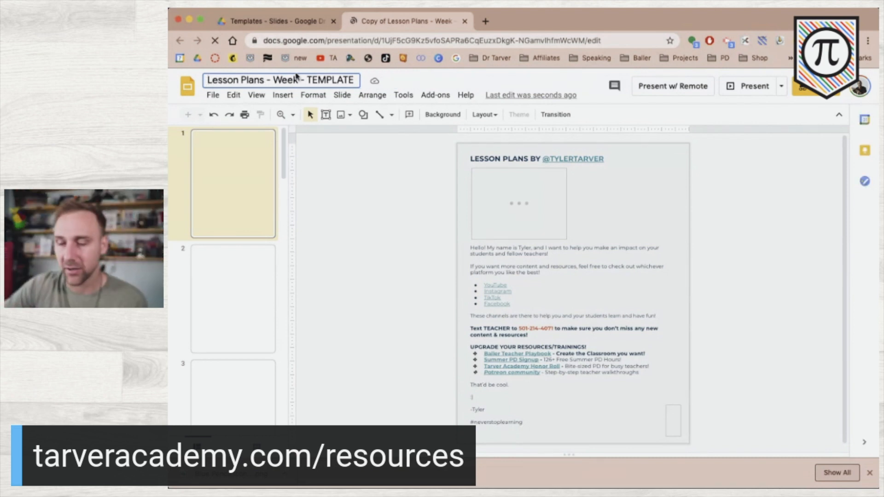
{"action": "left_click", "coordinate": [268, 80]}
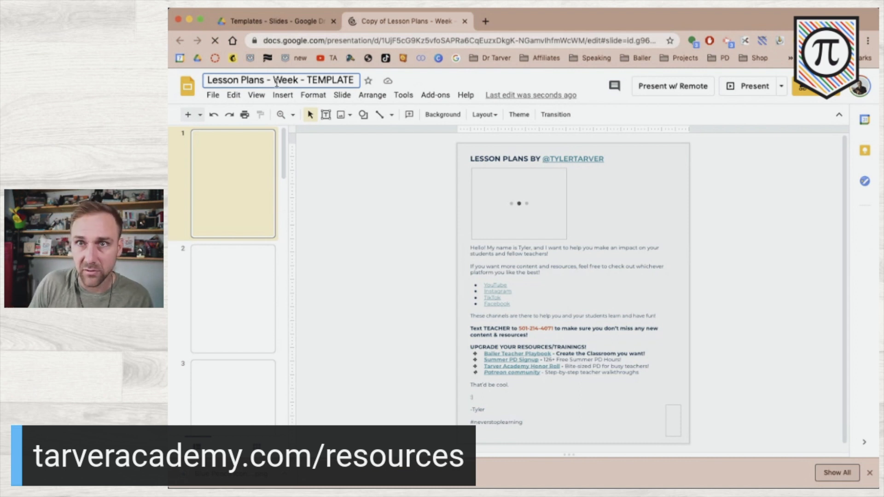
{"action": "type", "text": "HS"}
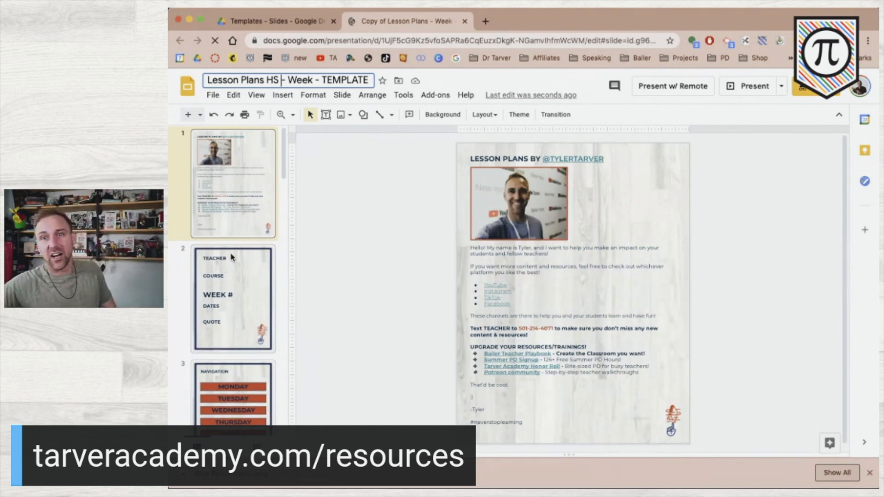
On slide 2, nudge the COURSE placeholder down one step
{"action": "left_click", "coordinate": [244, 289]}
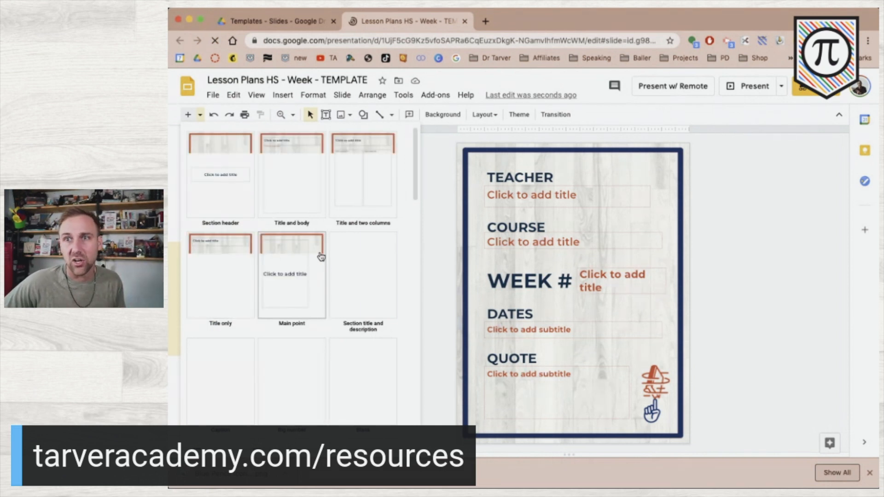
{"action": "left_click", "coordinate": [773, 288]}
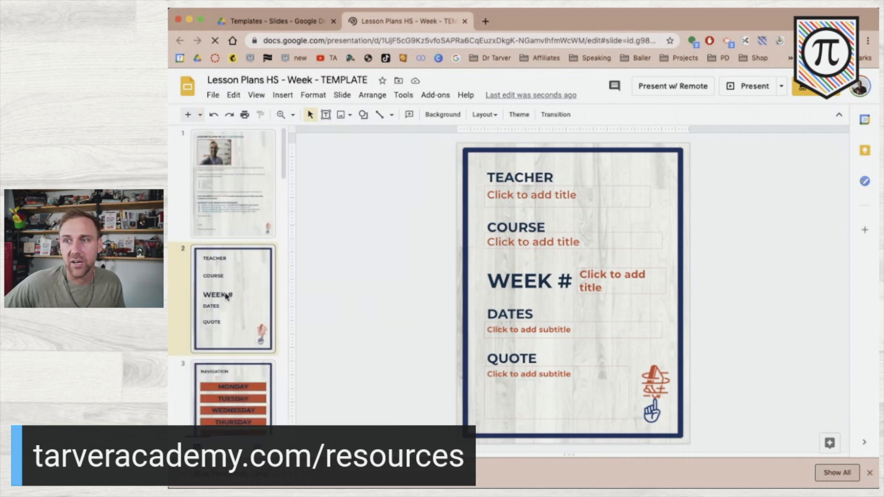
{"action": "scroll", "coordinate": [226, 296], "scroll_direction": "down", "scroll_amount": 2}
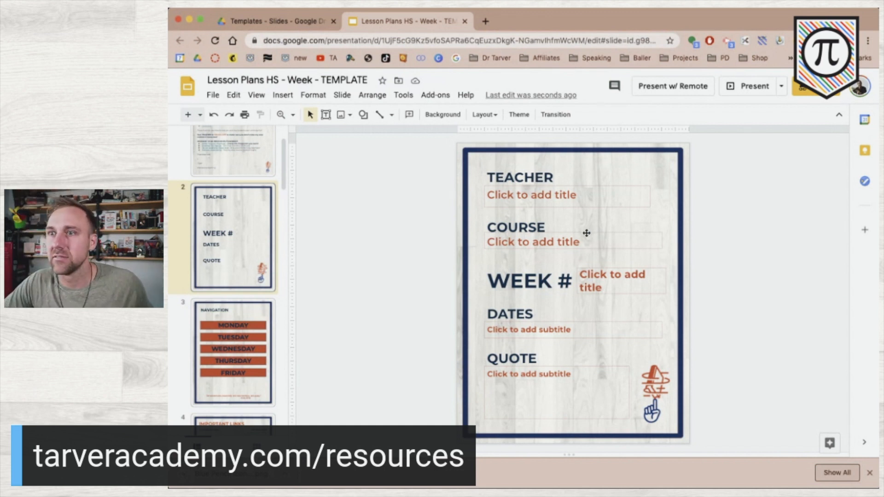
{"action": "left_click", "coordinate": [586, 233]}
{"action": "key", "text": "Escape"}
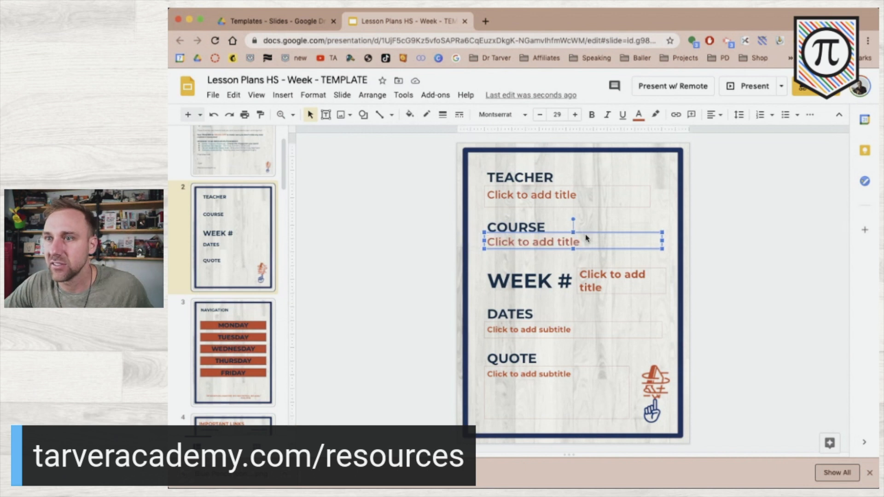
{"action": "key", "text": "Down"}
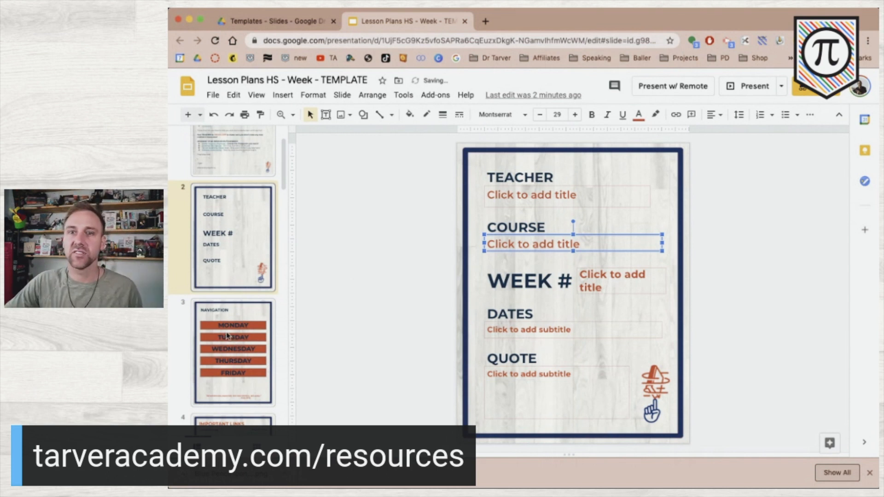
{"action": "key", "text": "Escape"}
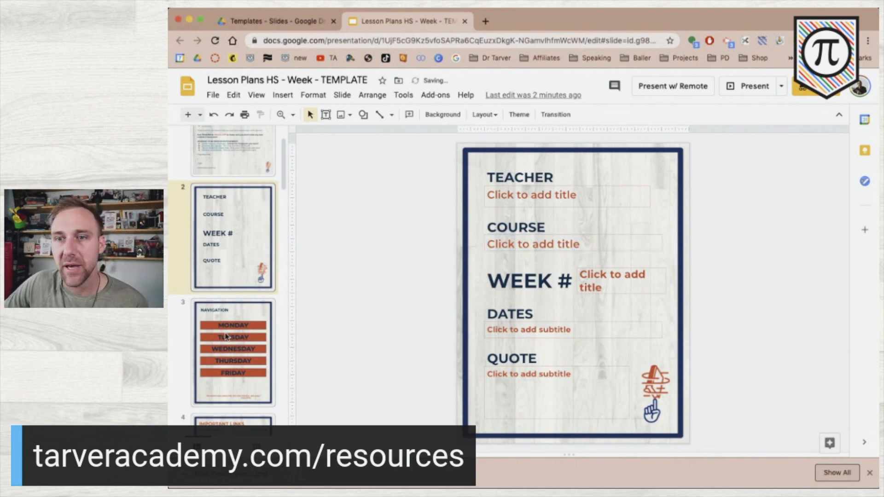
Page through the Navigation, Help Videos and Week at a Glance slides to the Monday Lesson Plan slide
{"action": "left_click", "coordinate": [228, 357]}
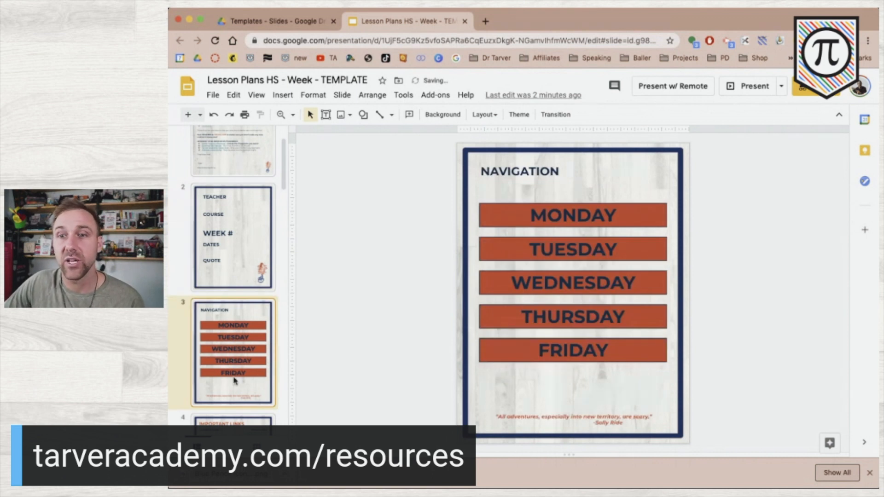
{"action": "scroll", "coordinate": [235, 380], "scroll_direction": "down", "scroll_amount": 8}
{"action": "scroll", "coordinate": [232, 276], "scroll_direction": "up", "scroll_amount": 3}
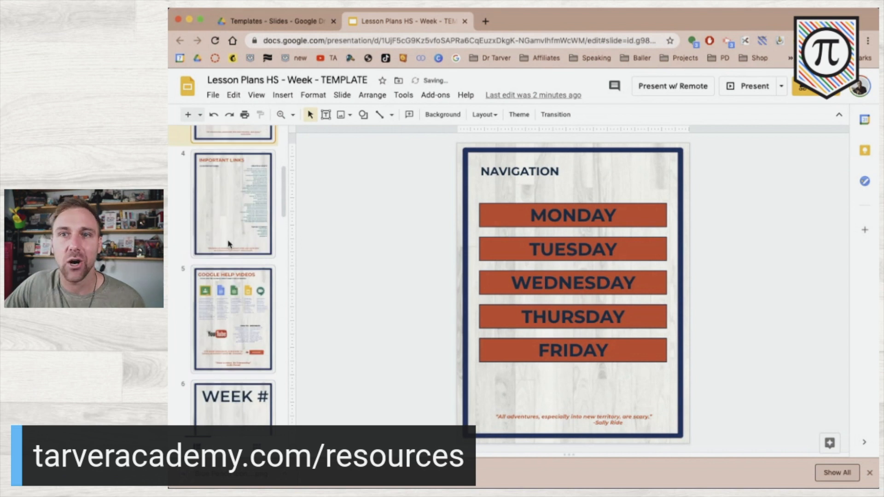
{"action": "left_click", "coordinate": [236, 320]}
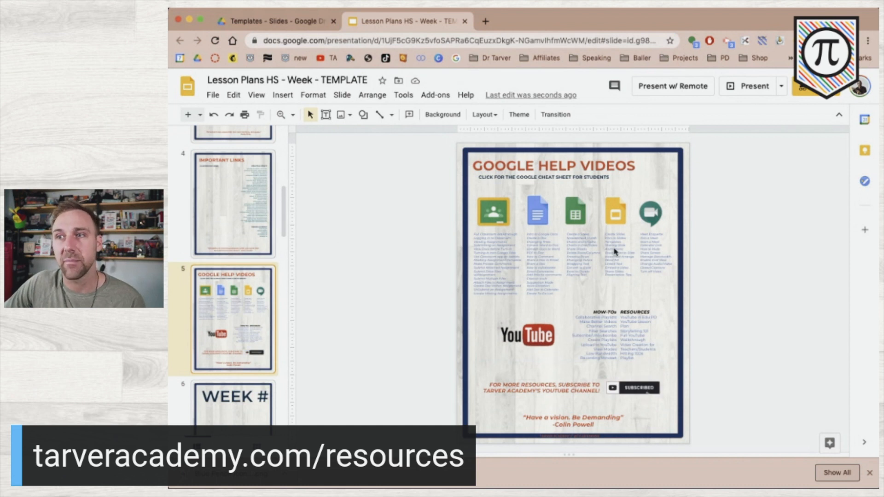
{"action": "key", "text": "Up"}
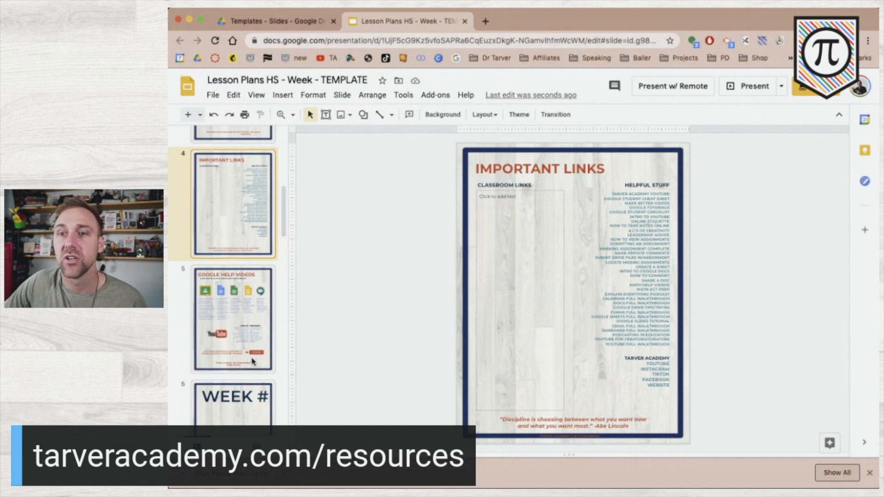
{"action": "key", "text": "Down"}
{"action": "scroll", "coordinate": [250, 382], "scroll_direction": "down", "scroll_amount": 2}
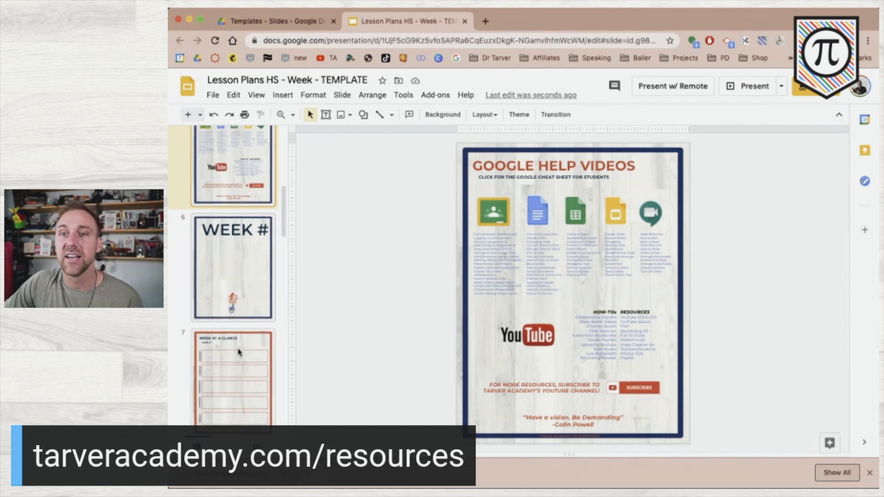
{"action": "scroll", "coordinate": [239, 353], "scroll_direction": "down", "scroll_amount": 2}
{"action": "left_click", "coordinate": [239, 353]}
{"action": "scroll", "coordinate": [239, 353], "scroll_direction": "down", "scroll_amount": 3}
{"action": "scroll", "coordinate": [239, 353], "scroll_direction": "down", "scroll_amount": 2}
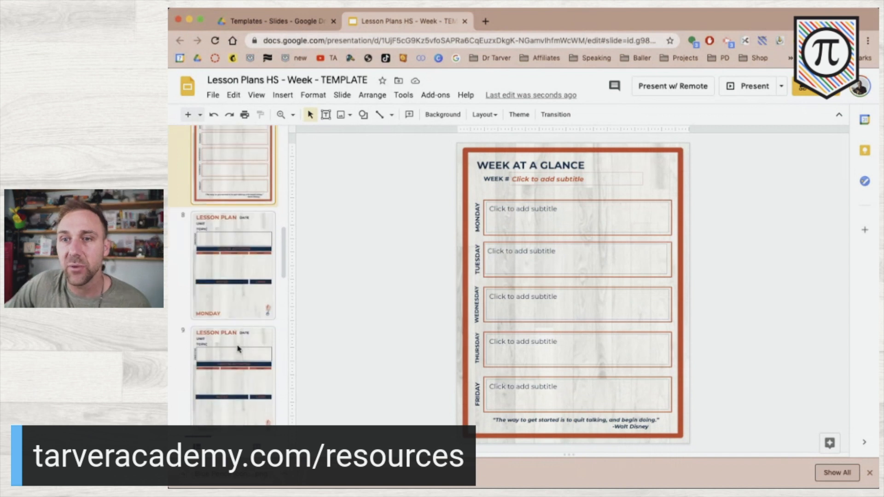
{"action": "left_click", "coordinate": [230, 308]}
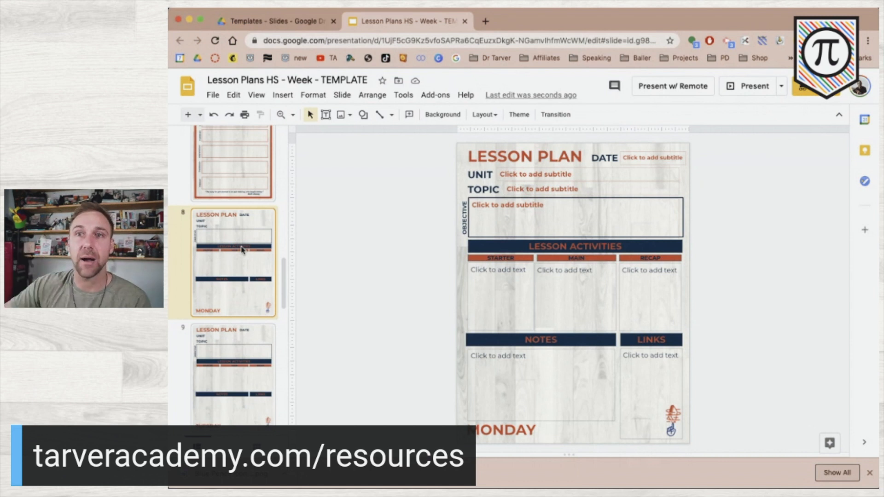
{"action": "left_click", "coordinate": [256, 96]}
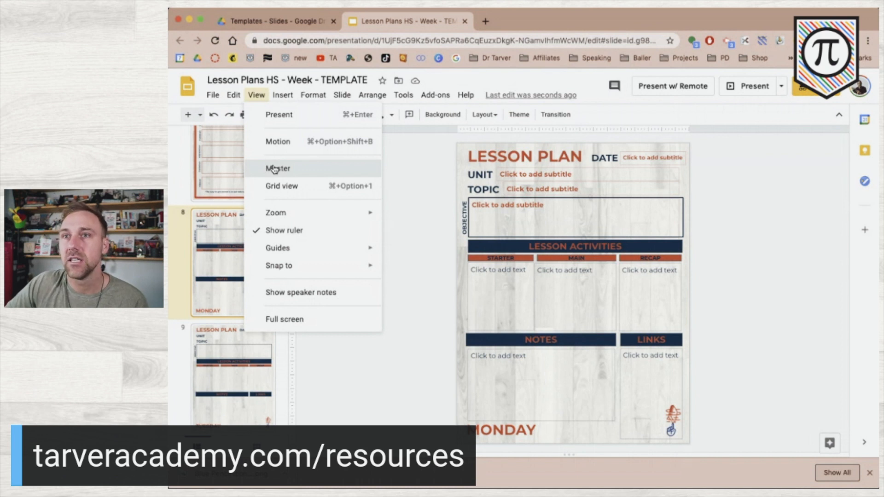
{"action": "left_click", "coordinate": [285, 169]}
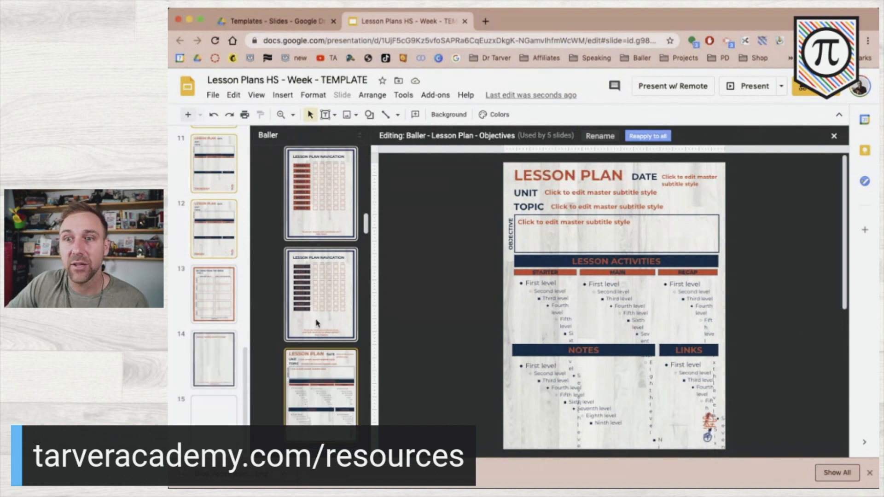
{"action": "scroll", "coordinate": [316, 322], "scroll_direction": "down", "scroll_amount": 3}
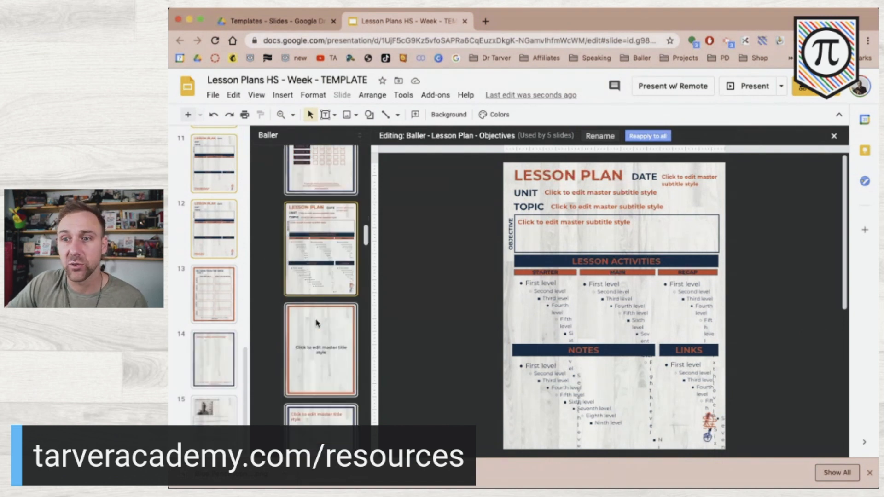
{"action": "scroll", "coordinate": [316, 322], "scroll_direction": "down", "scroll_amount": 3}
{"action": "scroll", "coordinate": [316, 323], "scroll_direction": "down", "scroll_amount": 3}
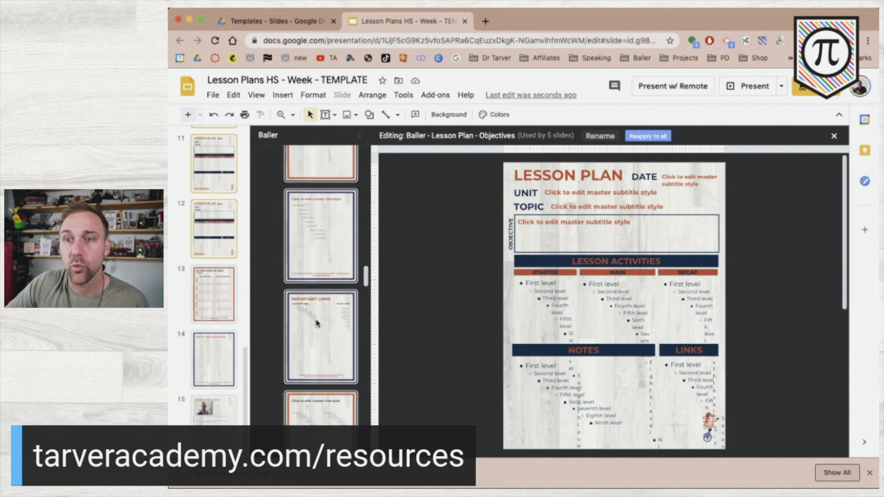
{"action": "scroll", "coordinate": [316, 323], "scroll_direction": "down", "scroll_amount": 5}
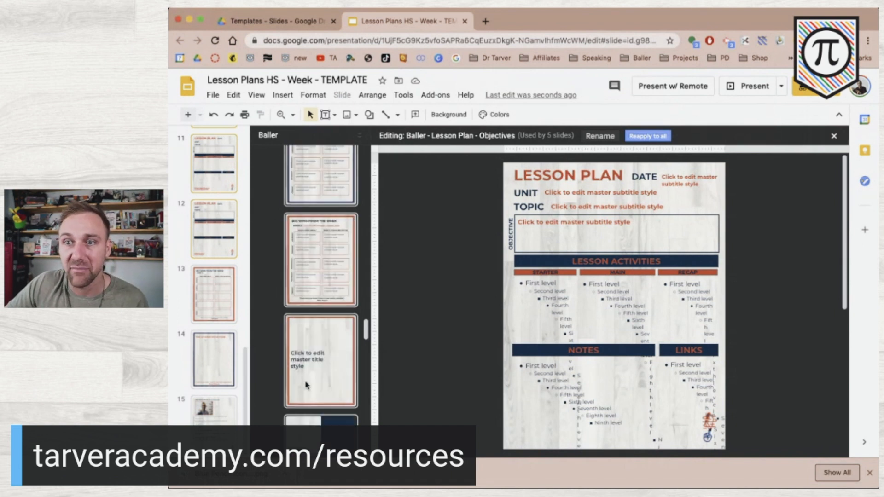
{"action": "scroll", "coordinate": [306, 385], "scroll_direction": "down", "scroll_amount": 5}
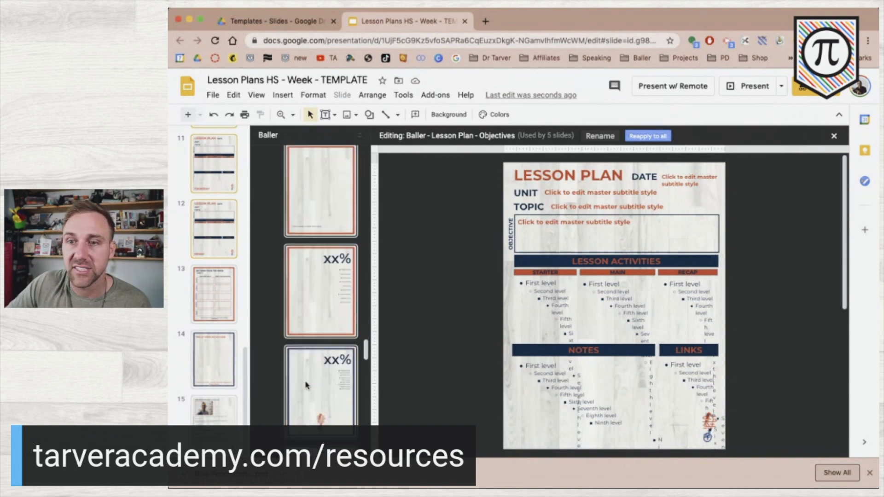
{"action": "scroll", "coordinate": [306, 385], "scroll_direction": "down", "scroll_amount": 10}
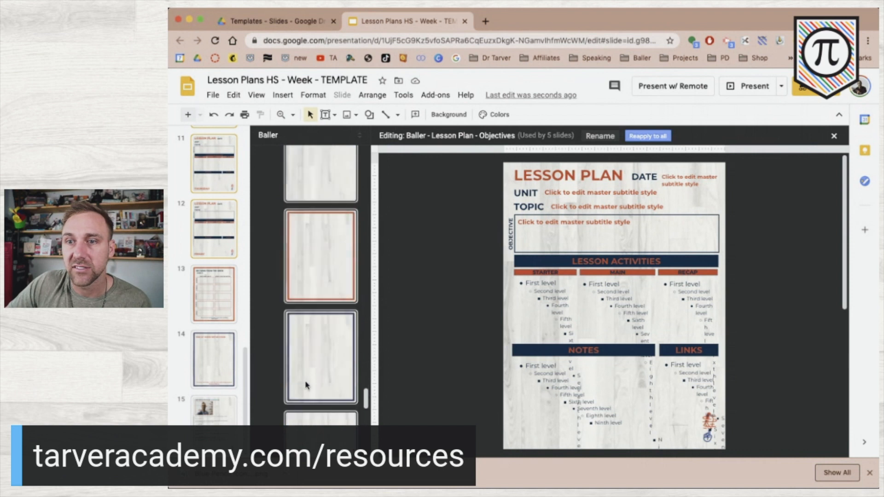
{"action": "scroll", "coordinate": [306, 384], "scroll_direction": "down", "scroll_amount": 8}
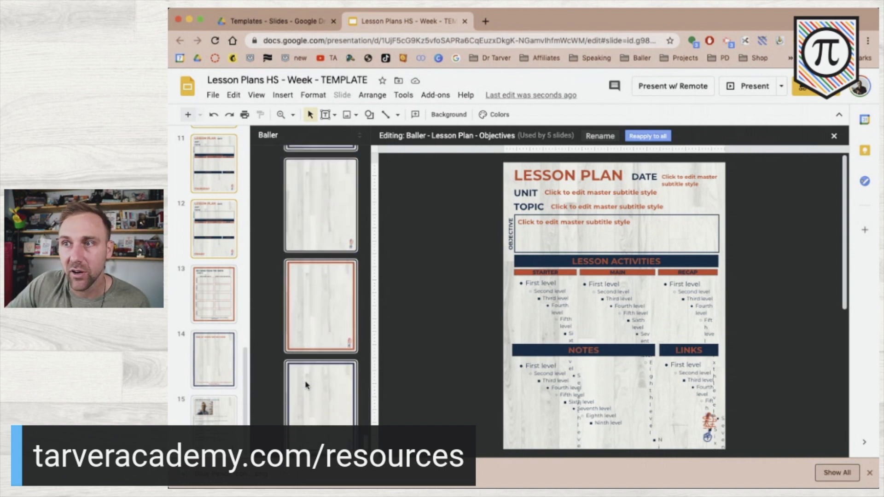
{"action": "scroll", "coordinate": [306, 385], "scroll_direction": "down", "scroll_amount": 8}
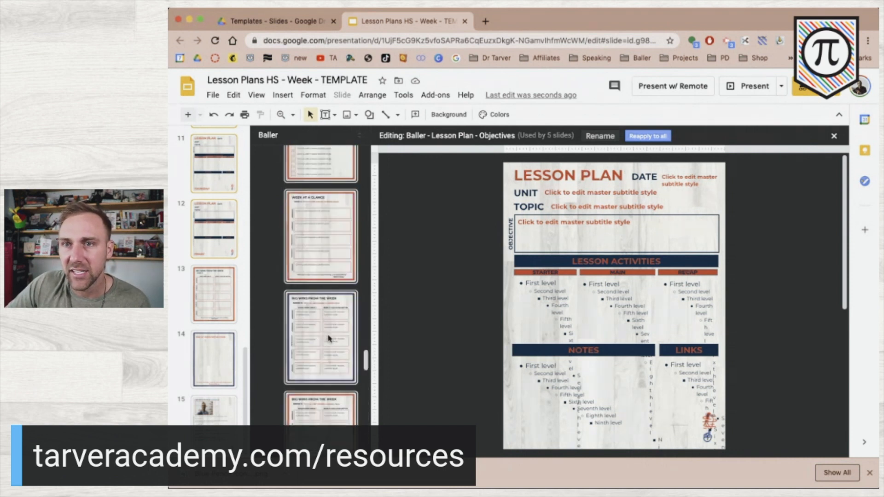
{"action": "scroll", "coordinate": [328, 339], "scroll_direction": "up", "scroll_amount": 10}
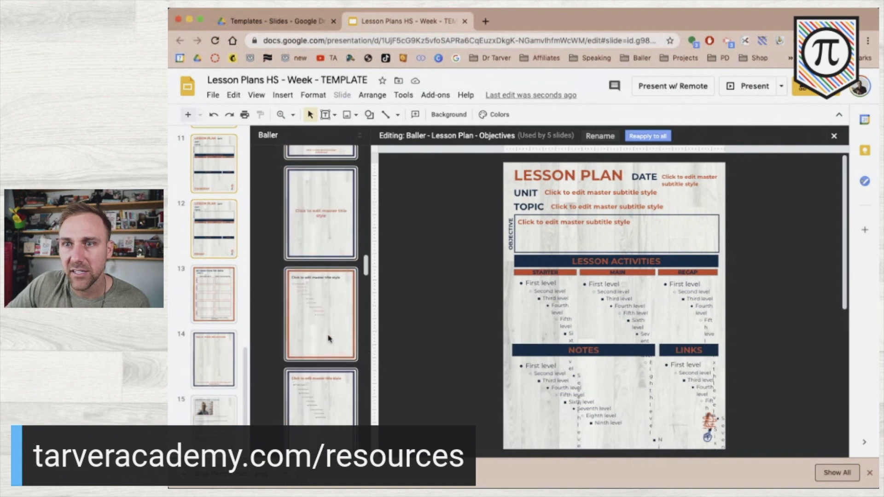
{"action": "scroll", "coordinate": [329, 338], "scroll_direction": "up", "scroll_amount": 2}
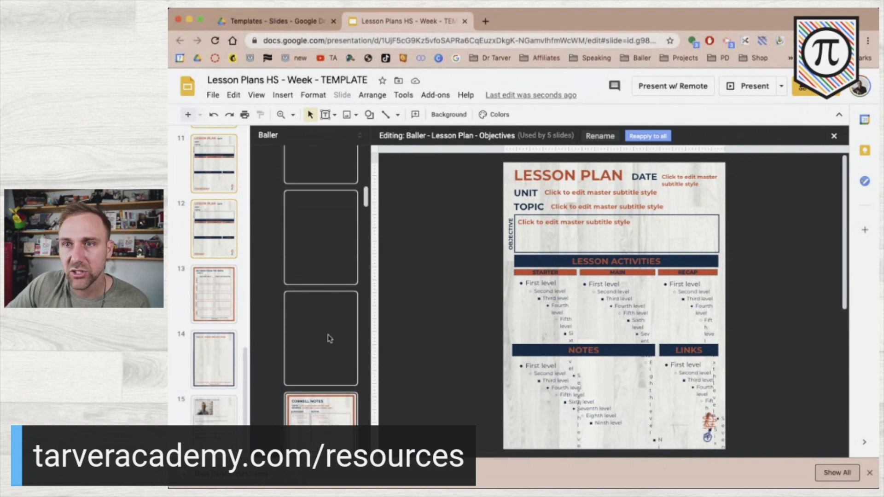
{"action": "scroll", "coordinate": [311, 308], "scroll_direction": "down", "scroll_amount": 1}
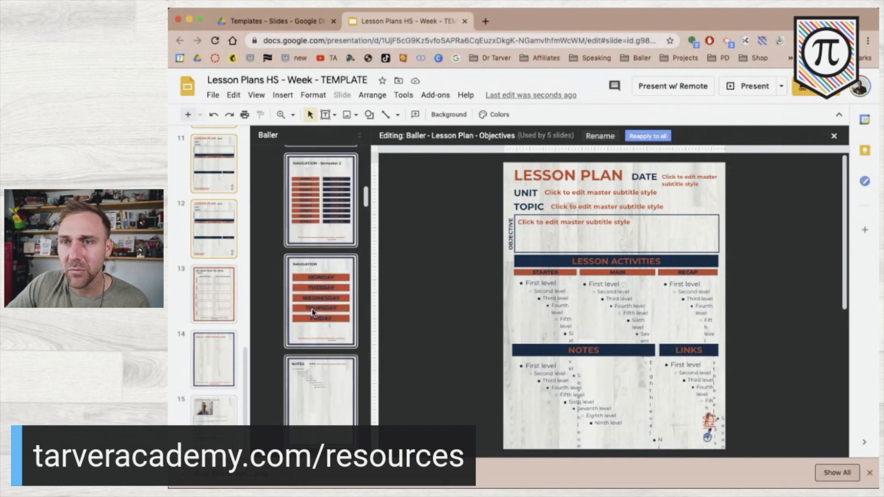
{"action": "scroll", "coordinate": [312, 312], "scroll_direction": "up", "scroll_amount": 5}
{"action": "scroll", "coordinate": [312, 312], "scroll_direction": "up", "scroll_amount": 1}
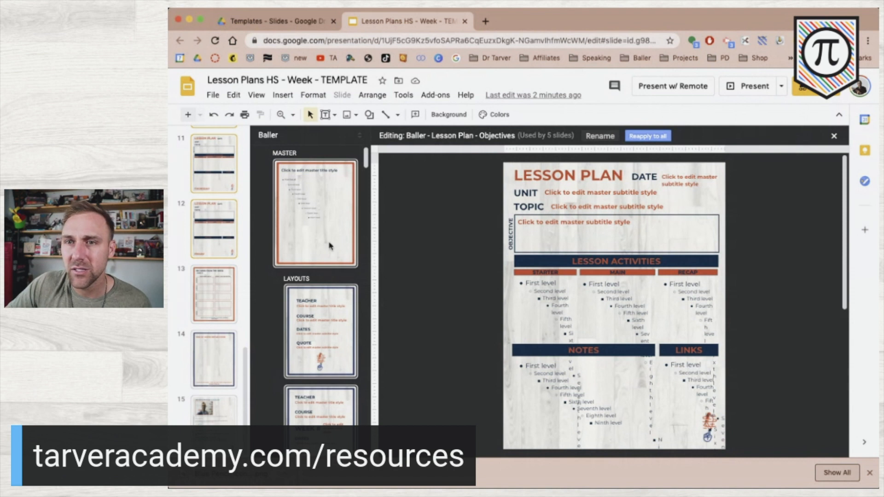
{"action": "scroll", "coordinate": [314, 297], "scroll_direction": "down", "scroll_amount": 2}
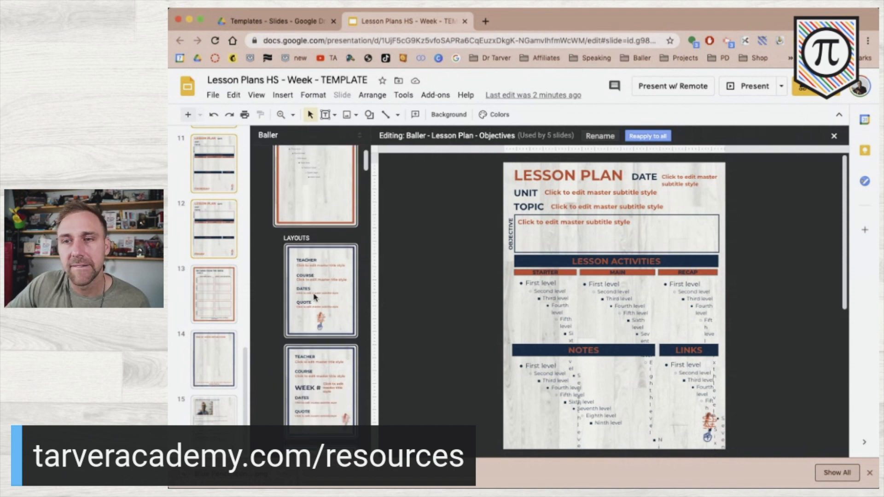
{"action": "scroll", "coordinate": [315, 296], "scroll_direction": "down", "scroll_amount": 6}
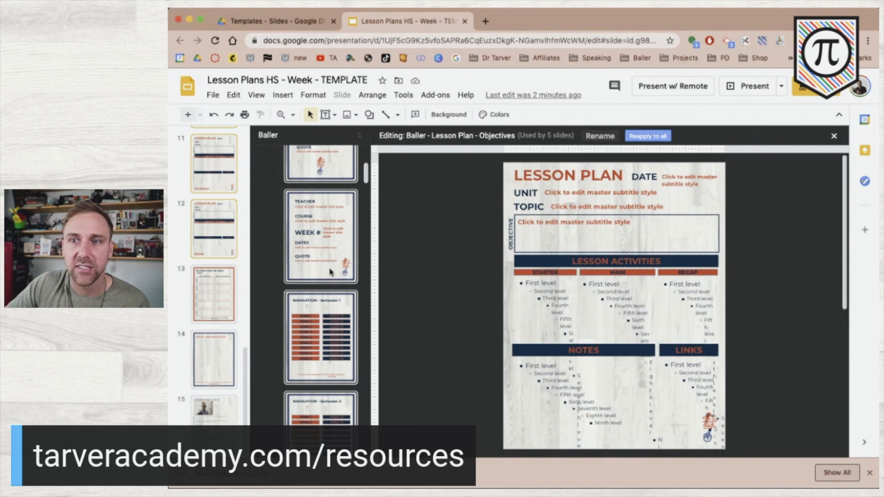
{"action": "scroll", "coordinate": [330, 271], "scroll_direction": "down", "scroll_amount": 2}
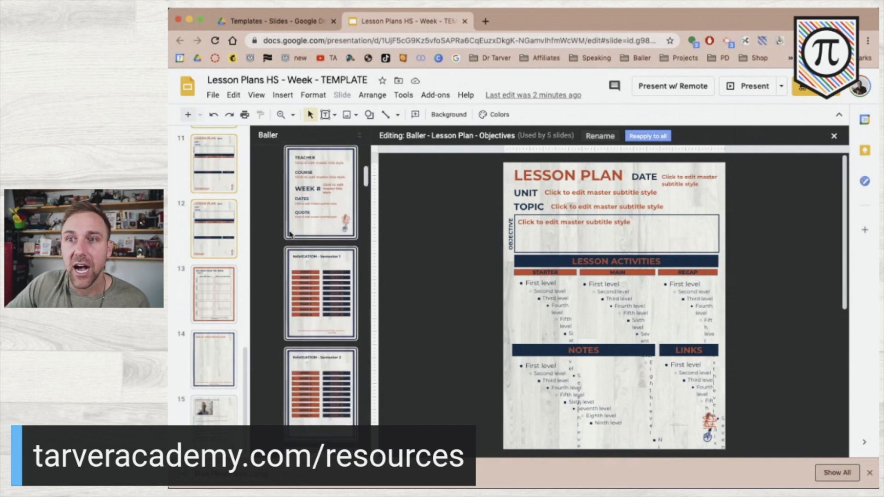
{"action": "scroll", "coordinate": [314, 291], "scroll_direction": "down", "scroll_amount": 15}
{"action": "scroll", "coordinate": [315, 292], "scroll_direction": "down", "scroll_amount": 10}
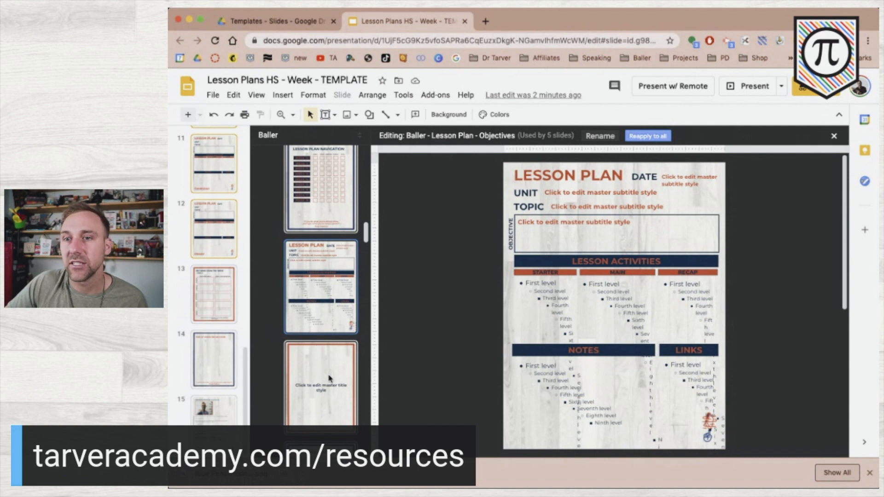
Duplicate the Objectives layout with Ctrl+D and rename 'Objectives 1' to 'High School'
{"action": "key", "text": "ctrl+d"}
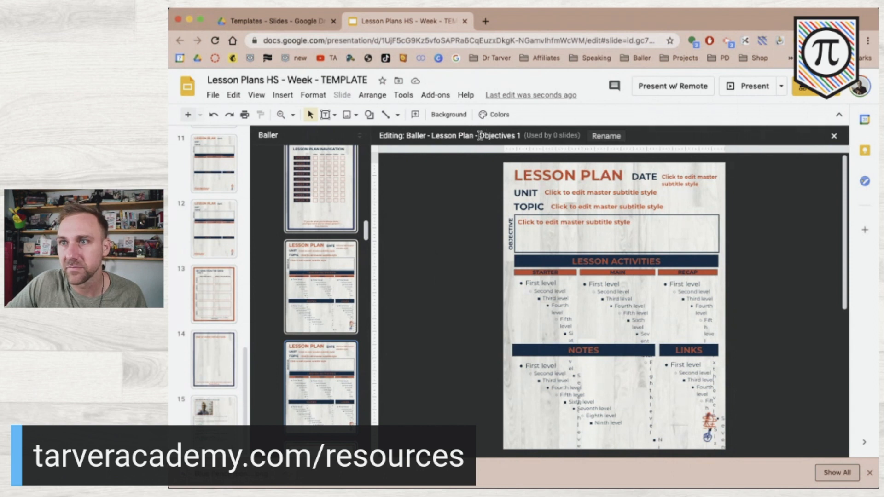
{"action": "left_click", "coordinate": [606, 136]}
{"action": "left_click", "coordinate": [495, 264]}
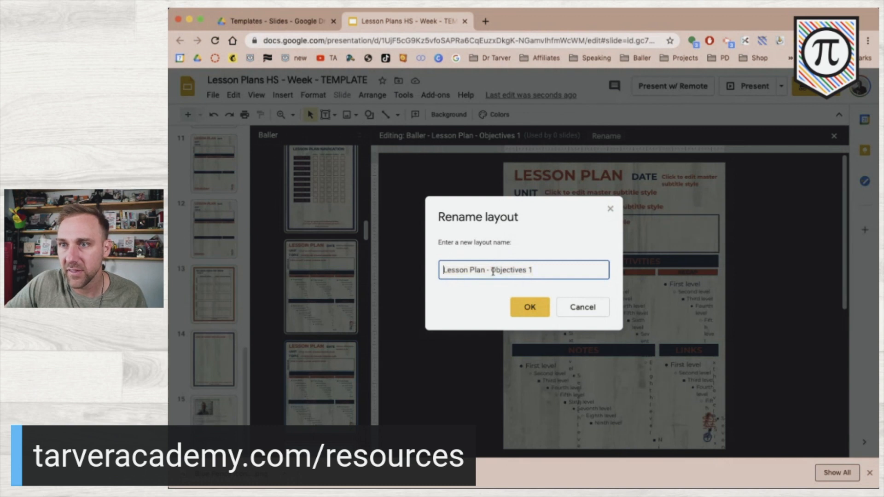
{"action": "left_click_drag", "start_coordinate": [495, 270], "coordinate": [568, 289]}
{"action": "type", "text": "High School"}
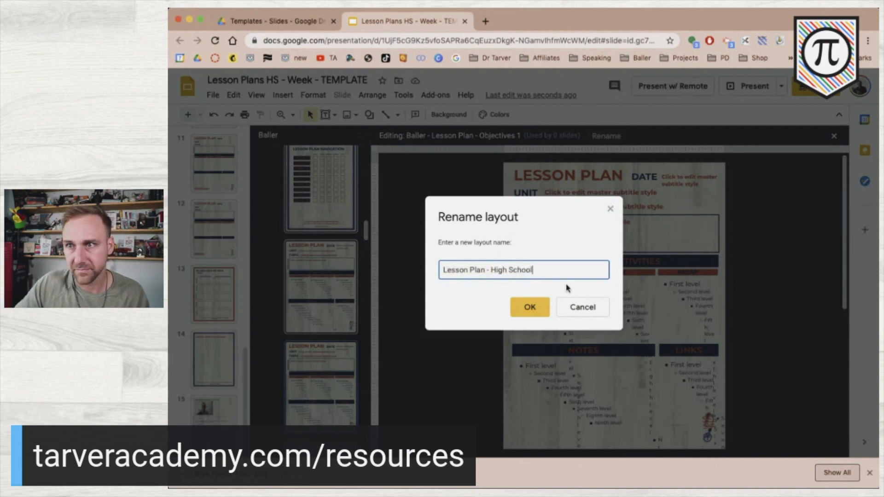
{"action": "left_click", "coordinate": [544, 312]}
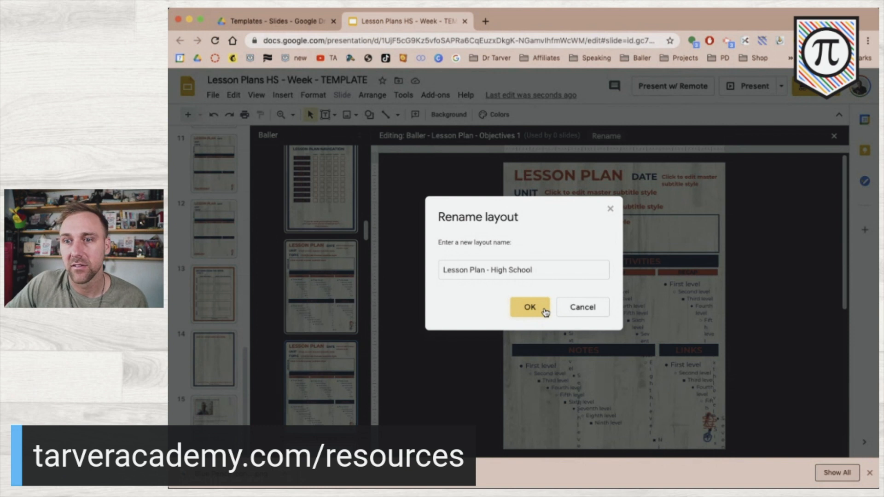
{"action": "left_click", "coordinate": [519, 301]}
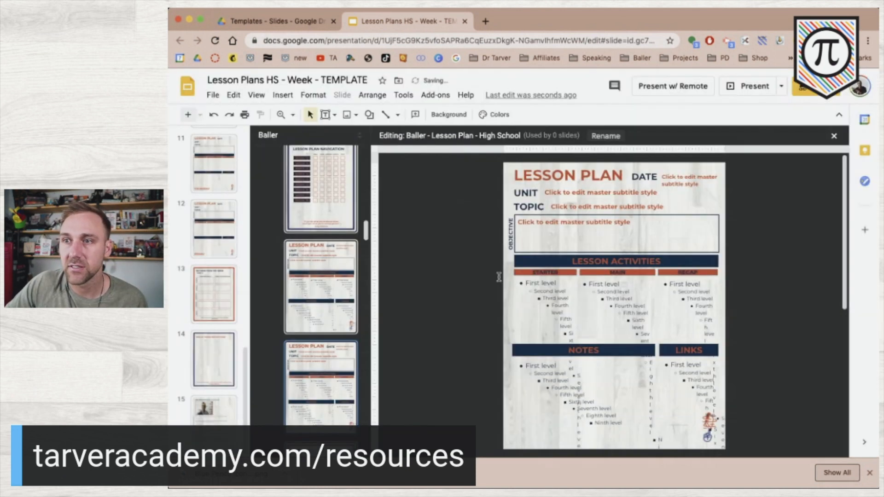
Upload the downloaded Canva lesson plan PNG as the High School layout's background image
{"action": "left_click", "coordinate": [446, 119]}
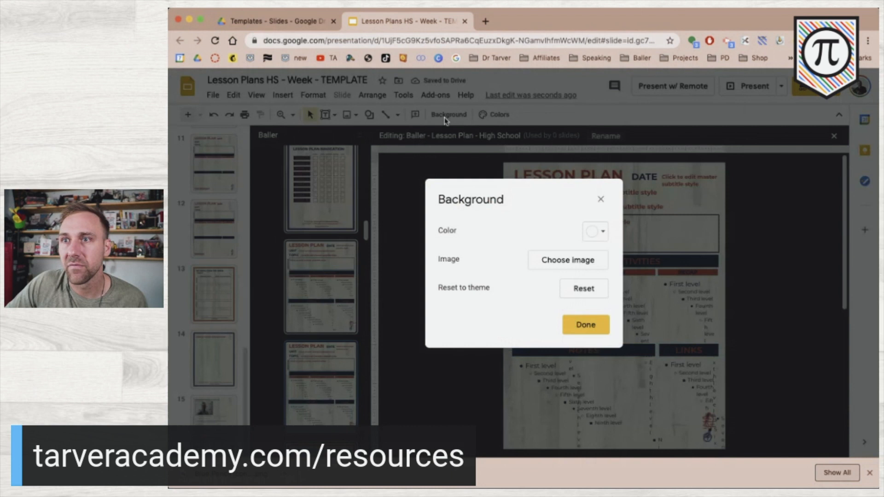
{"action": "left_click", "coordinate": [573, 261]}
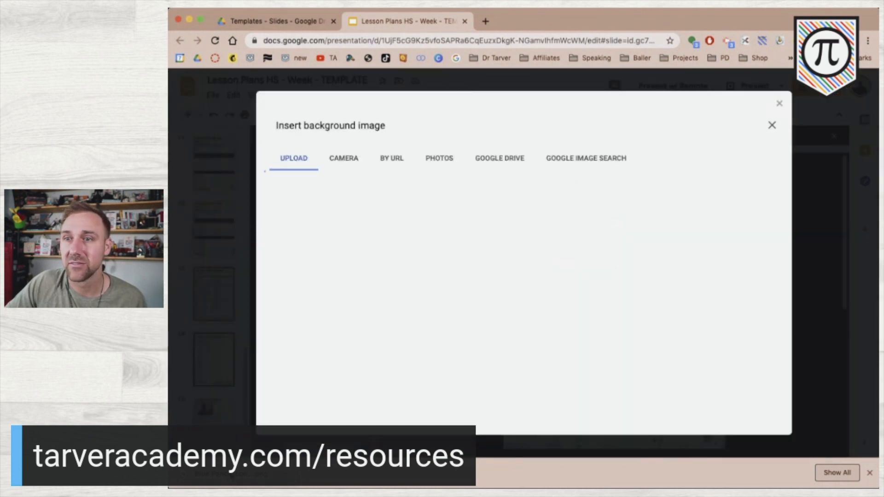
{"action": "left_click_drag", "start_coordinate": [465, 460], "coordinate": [465, 423]}
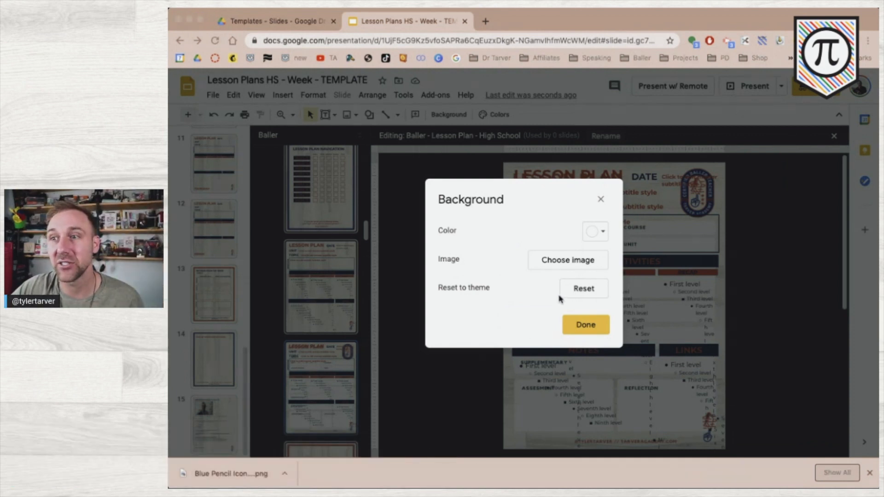
{"action": "left_click", "coordinate": [556, 264]}
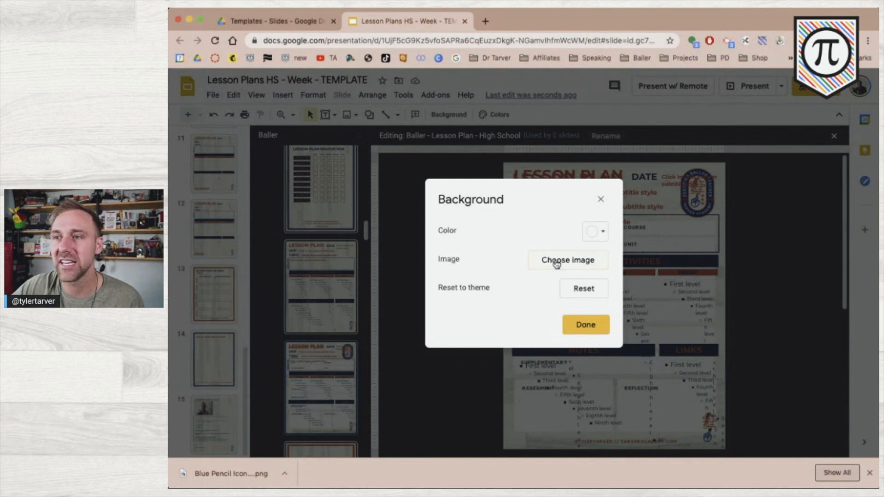
{"action": "left_click", "coordinate": [552, 261]}
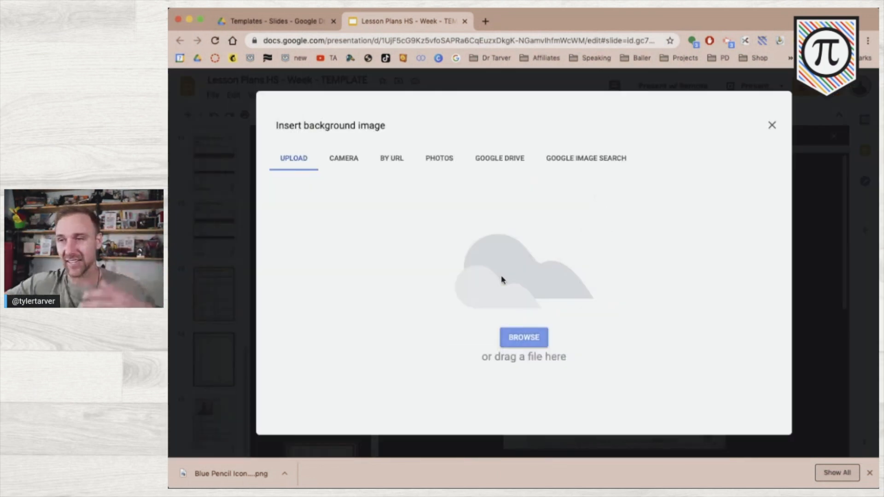
{"action": "mouse_move", "coordinate": [235, 481]}
{"action": "left_mouse_down"}
{"action": "mouse_move", "coordinate": [347, 404]}
{"action": "mouse_move", "coordinate": [366, 377]}
{"action": "left_mouse_up"}
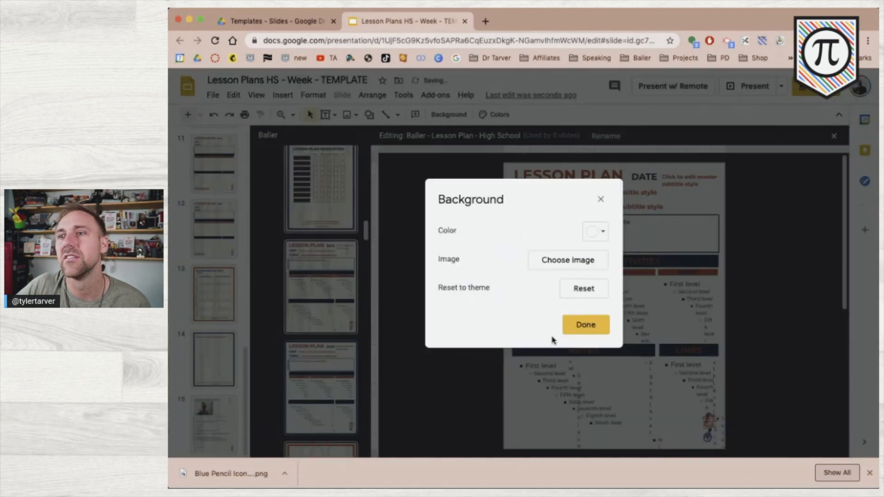
{"action": "left_click", "coordinate": [576, 323]}
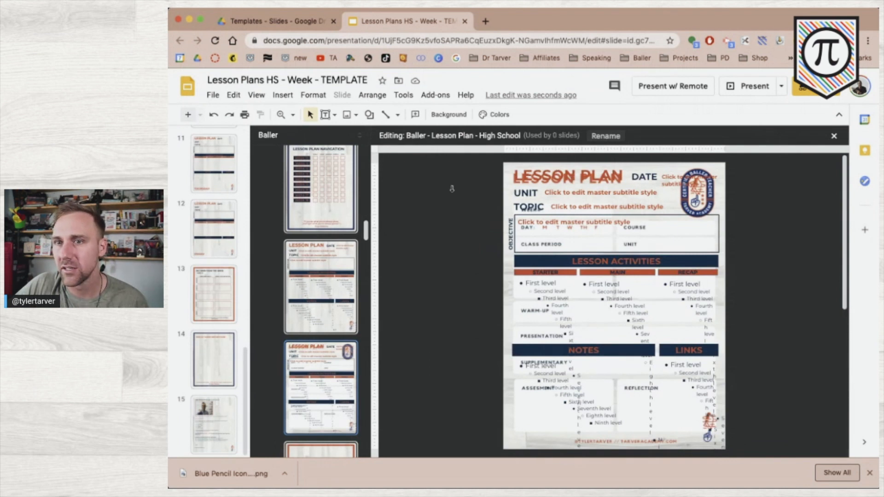
Delete the duplicate LESSON PLAN title box and the DATE label with its placeholder
{"action": "left_click", "coordinate": [577, 176]}
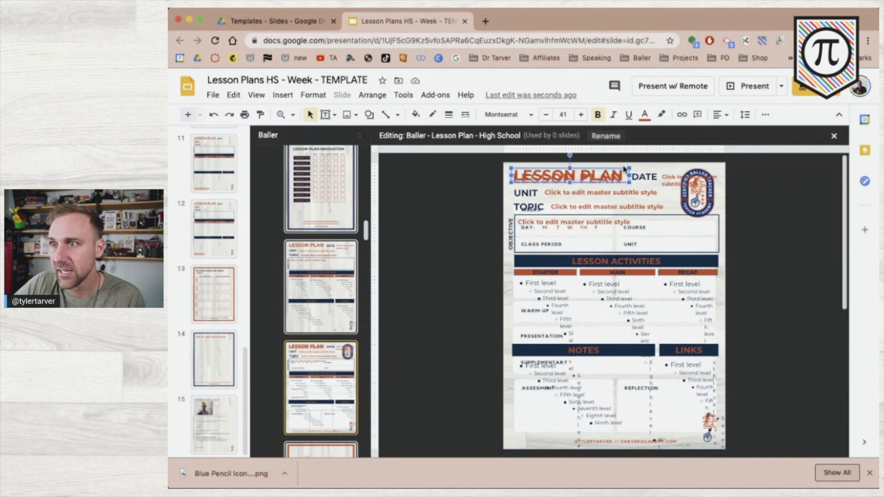
{"action": "key", "text": "Delete"}
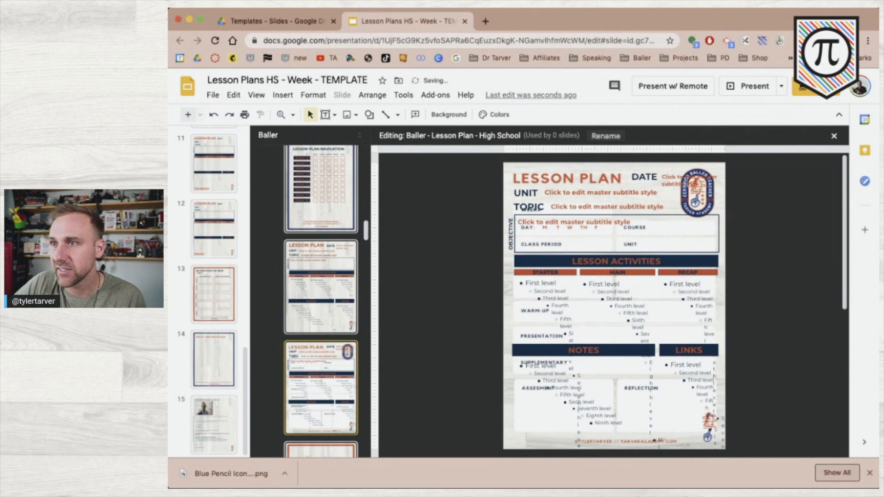
{"action": "left_click_drag", "start_coordinate": [761, 174], "coordinate": [636, 184]}
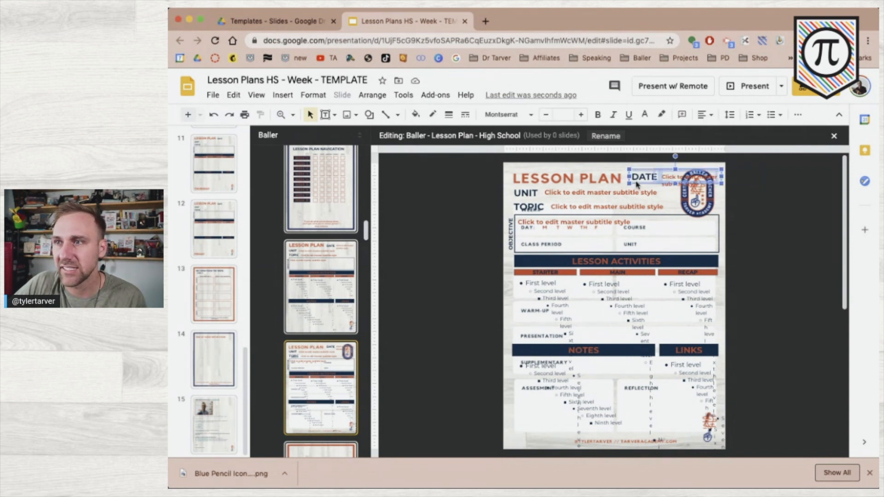
{"action": "key", "text": "BackSpace"}
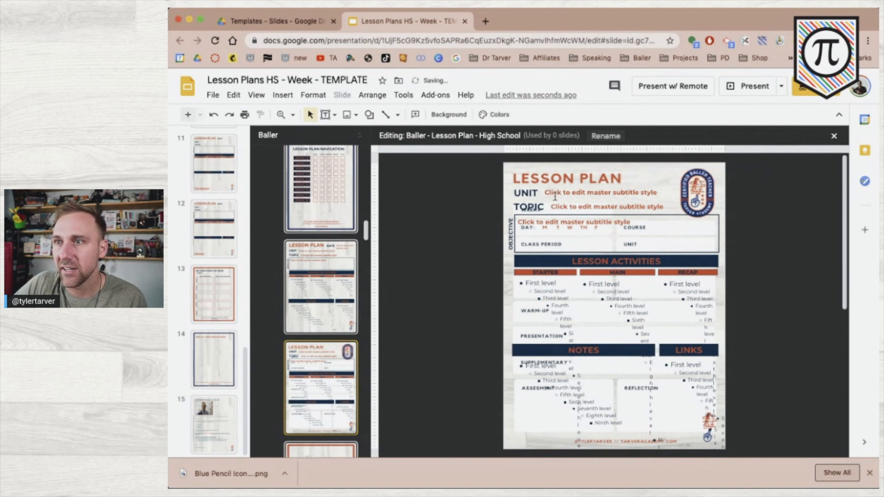
Move, nudge and slightly resize the UNIT placeholder to sit beside the UNIT label
{"action": "left_click", "coordinate": [555, 193]}
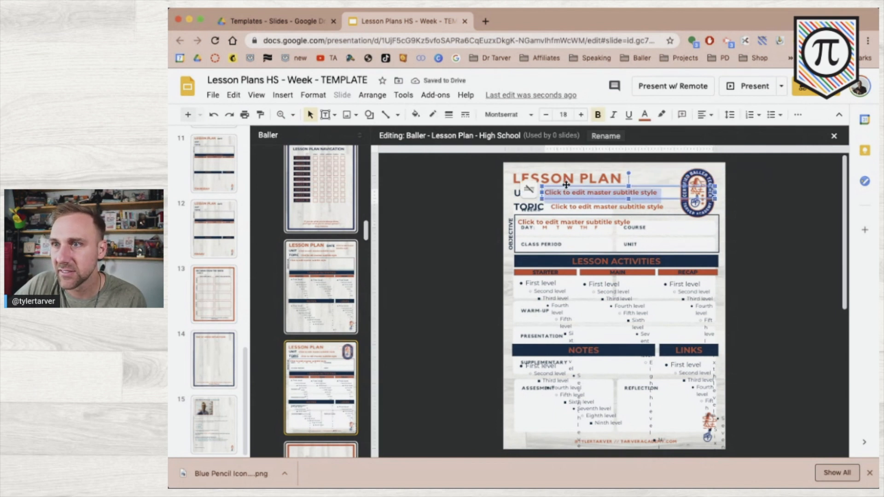
{"action": "left_click_drag", "start_coordinate": [557, 186], "coordinate": [557, 188]}
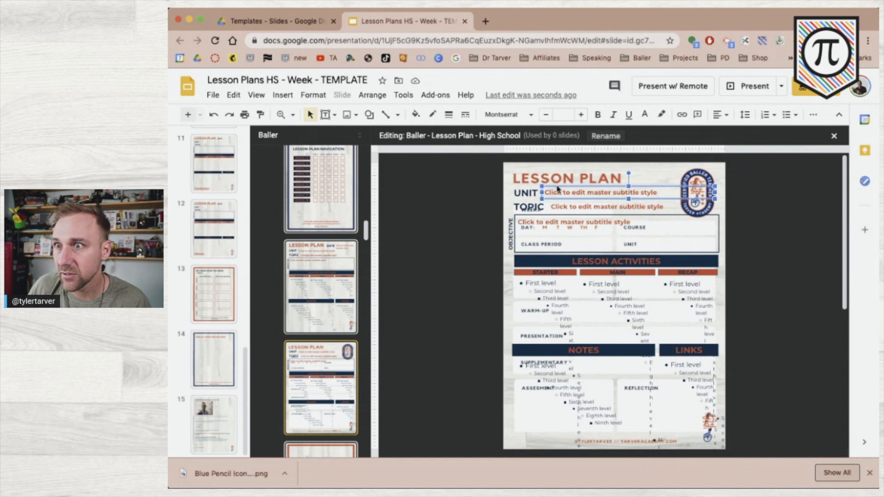
{"action": "key", "text": "Left"}
{"action": "key", "text": "Up"}
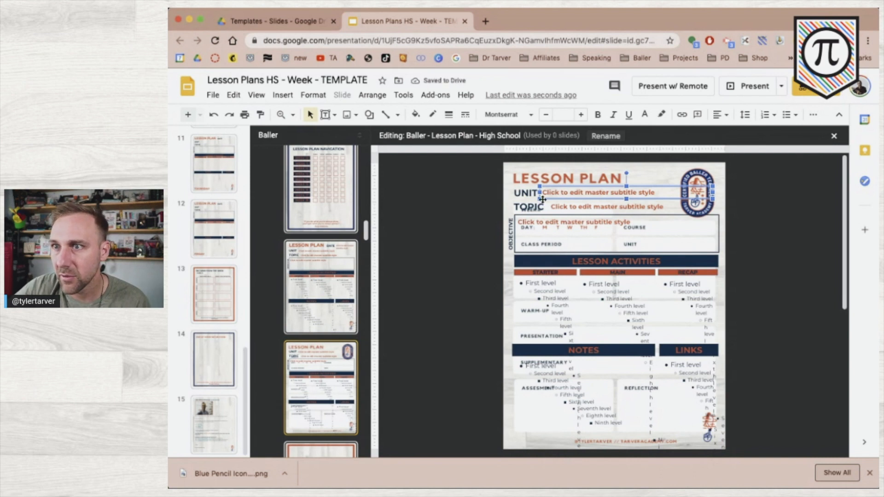
{"action": "left_click_drag", "start_coordinate": [538, 202], "coordinate": [539, 205]}
{"action": "left_click", "coordinate": [458, 200]}
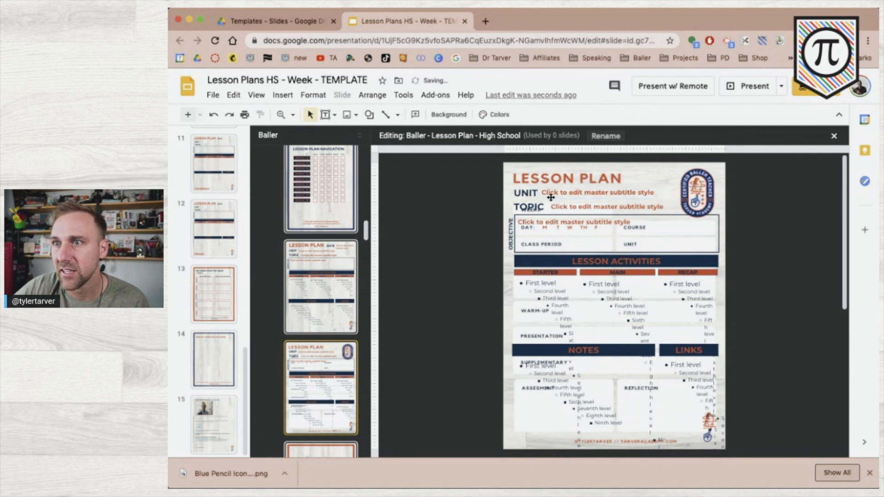
{"action": "left_click", "coordinate": [596, 187]}
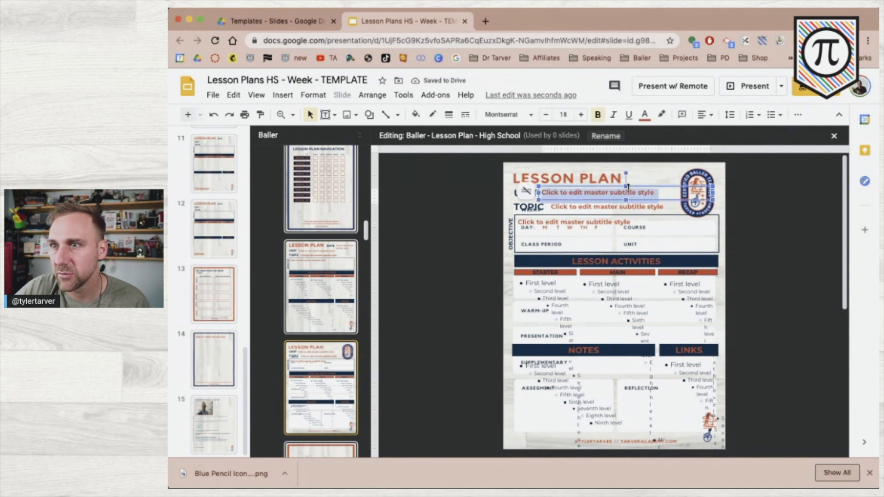
{"action": "scroll", "coordinate": [626, 187], "scroll_direction": "up", "scroll_amount": 2}
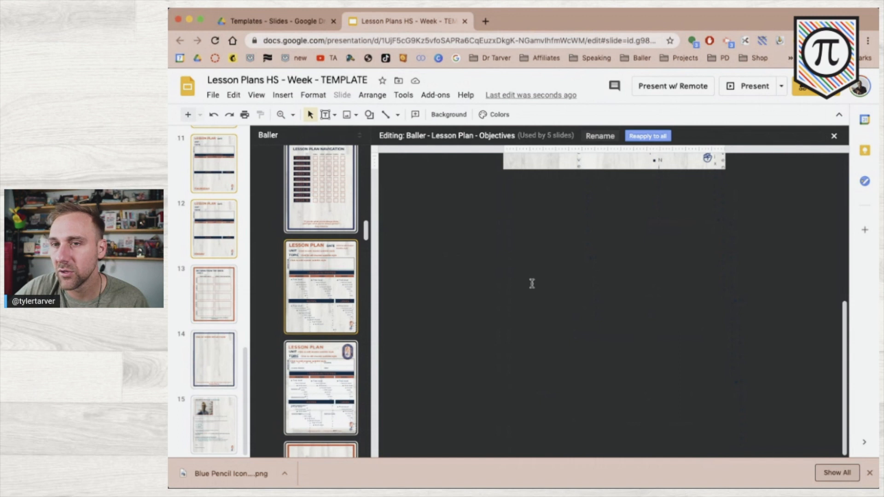
Delete the TOPIC text box from the High School layout
{"action": "scroll", "coordinate": [532, 284], "scroll_direction": "up", "scroll_amount": 3}
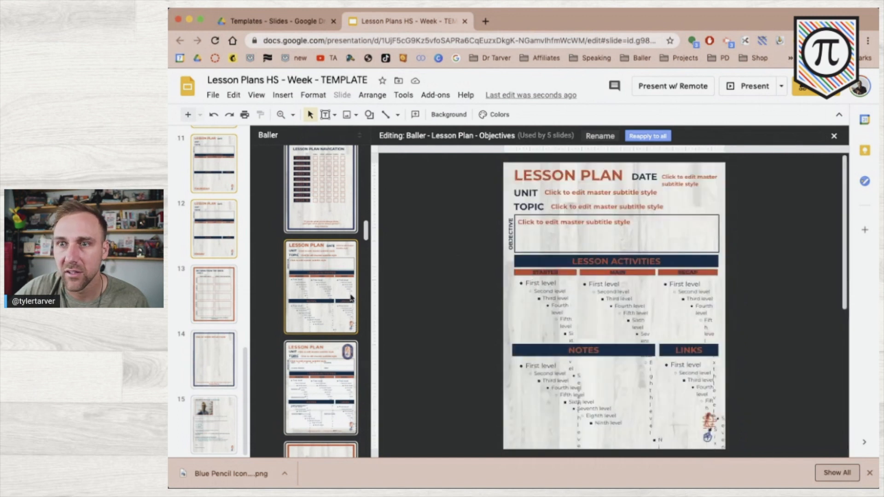
{"action": "left_click", "coordinate": [319, 372]}
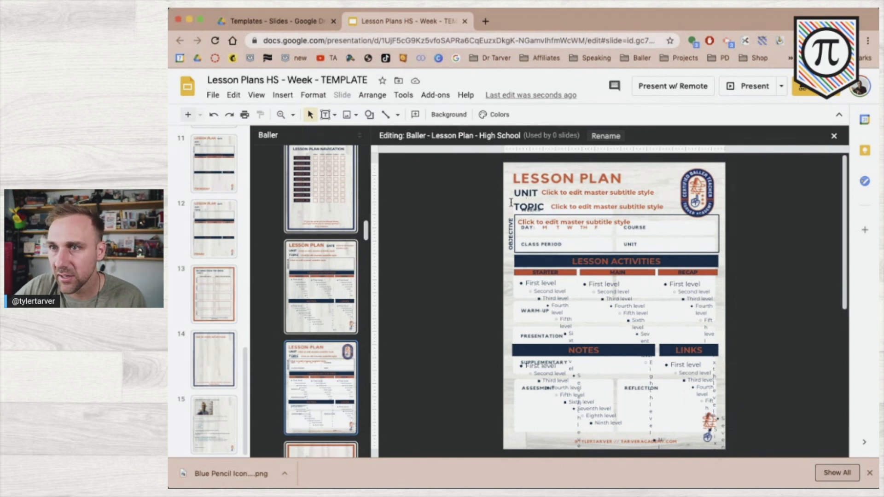
{"action": "left_click", "coordinate": [528, 211]}
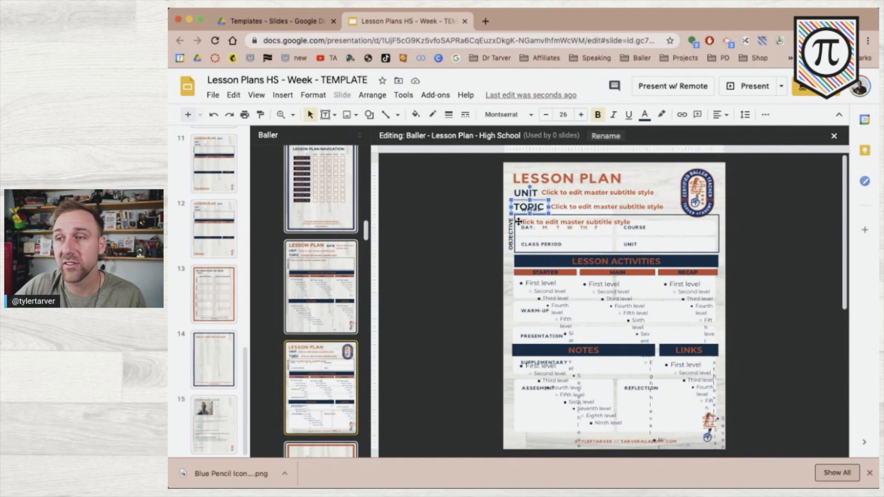
{"action": "key", "text": "Delete"}
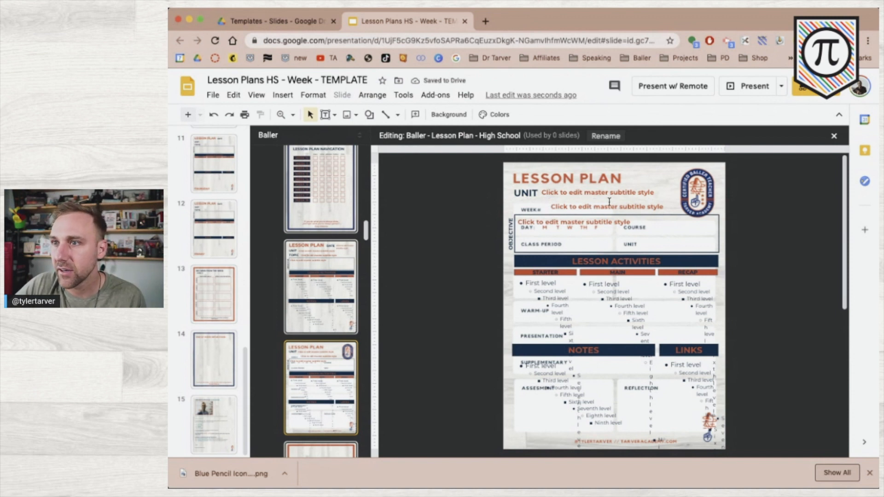
Narrow the second subtitle placeholder and nudge it beside WEEK#, then marquee-select the lower boxes
{"action": "left_click", "coordinate": [611, 199]}
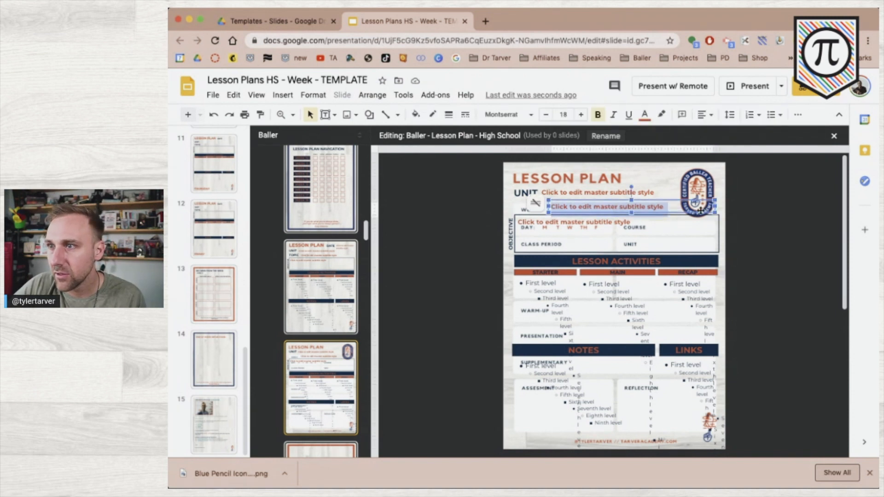
{"action": "key", "text": "Escape"}
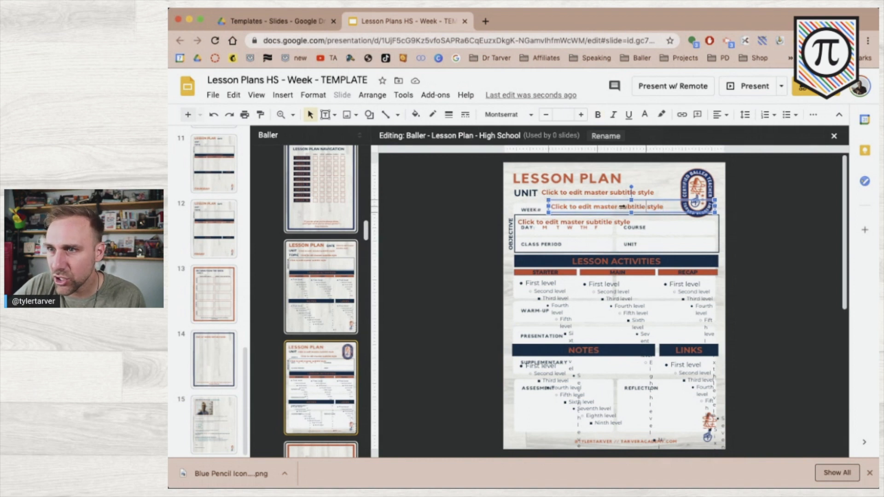
{"action": "left_click_drag", "start_coordinate": [619, 207], "coordinate": [608, 206]}
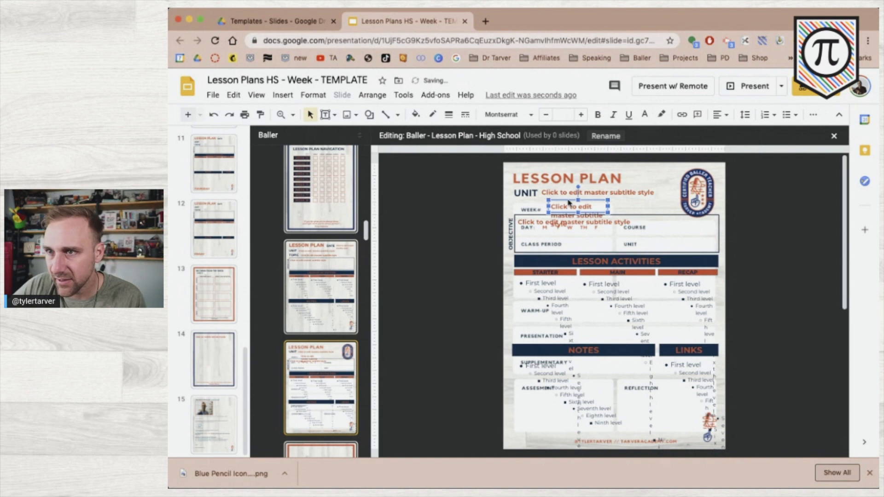
{"action": "key", "text": "Down"}
{"action": "key", "text": "Down"}
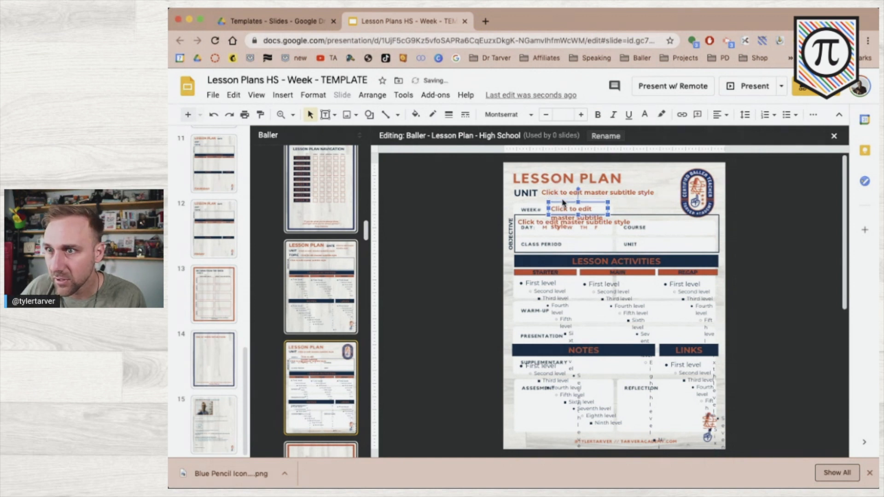
{"action": "key", "text": "Left"}
{"action": "key", "text": "Left"}
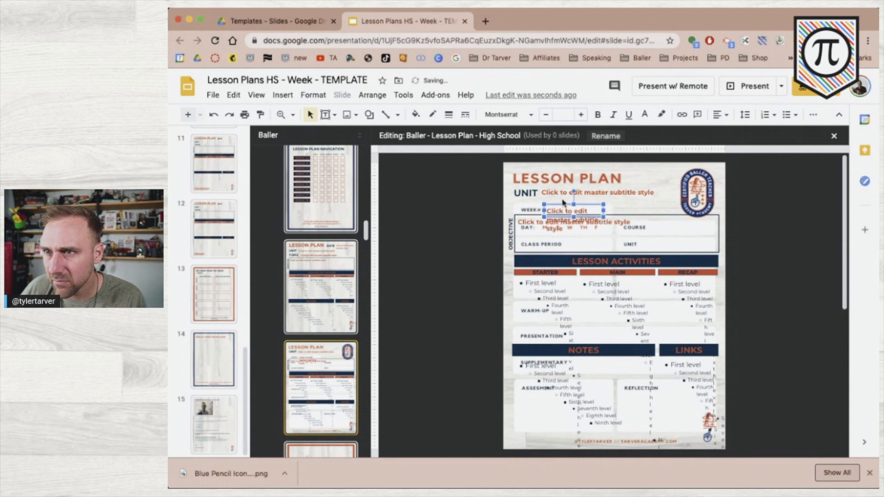
{"action": "key", "text": "Up"}
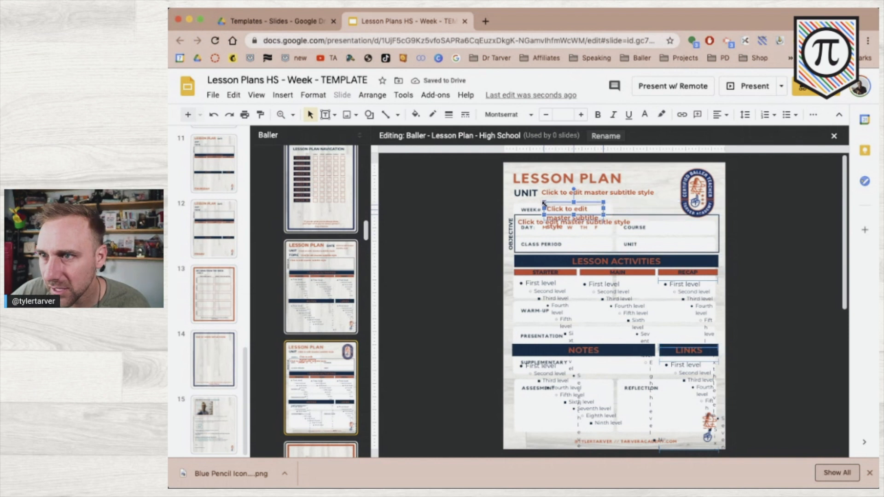
{"action": "key", "text": "Down"}
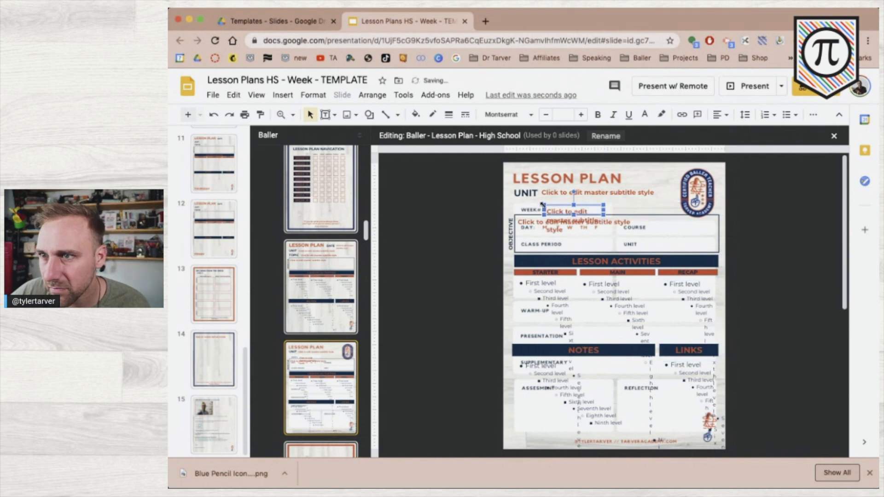
{"action": "key", "text": "Up"}
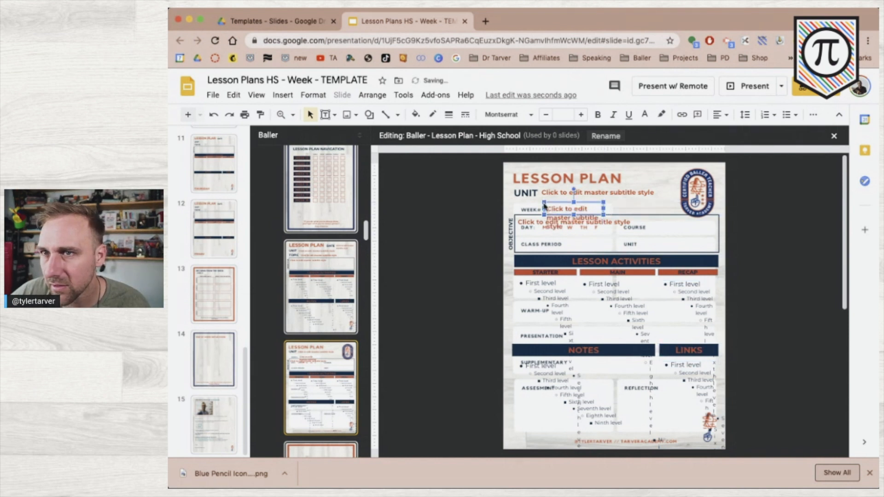
{"action": "left_click", "coordinate": [439, 227]}
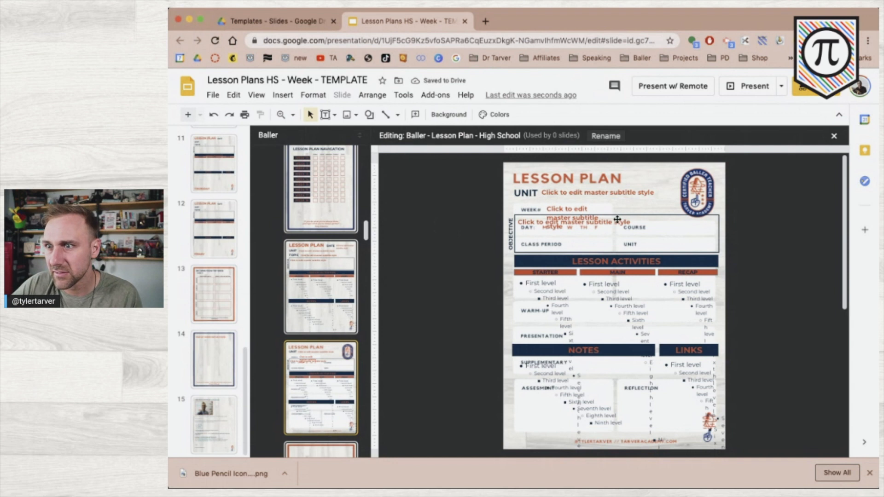
{"action": "left_click_drag", "start_coordinate": [768, 444], "coordinate": [497, 230]}
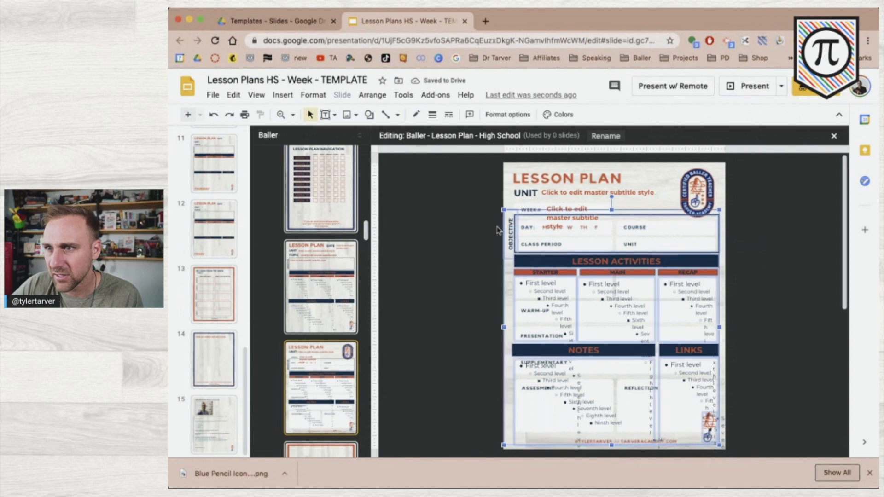
Delete the lower placeholders, make the WEEK# box shrink text on overflow, and copy it beside COURSE
{"action": "key", "text": "Delete"}
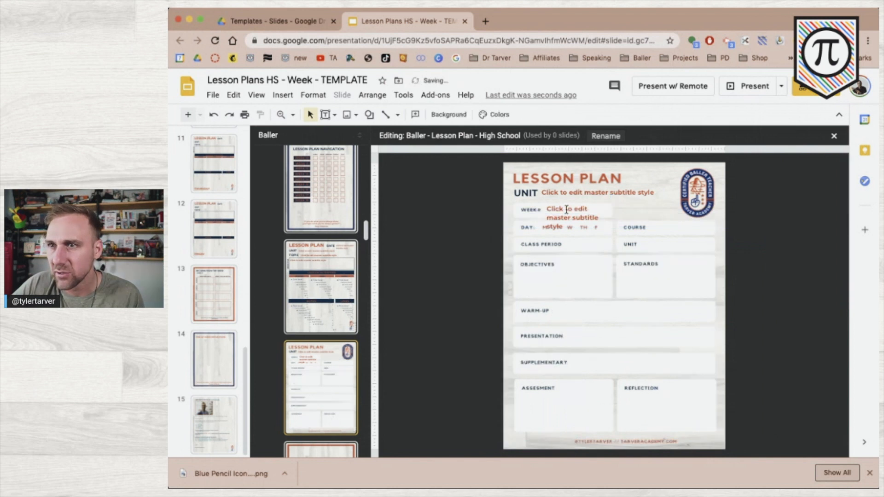
{"action": "left_click", "coordinate": [559, 202]}
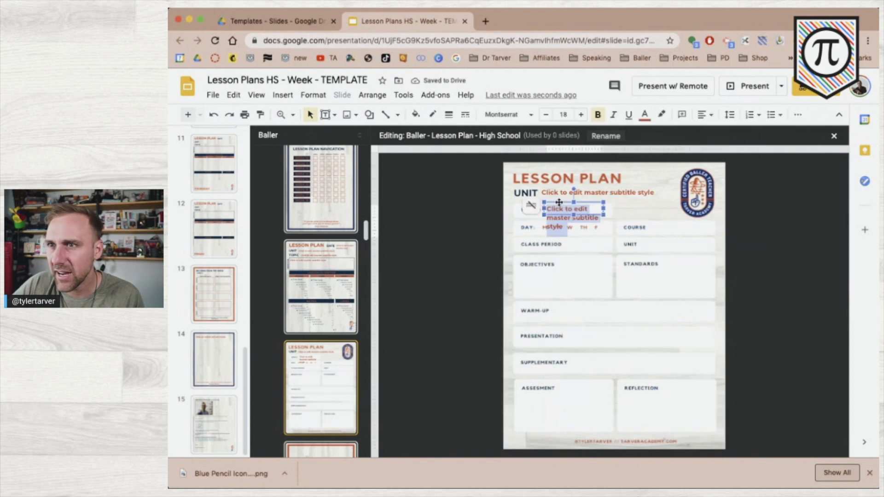
{"action": "left_click", "coordinate": [531, 206]}
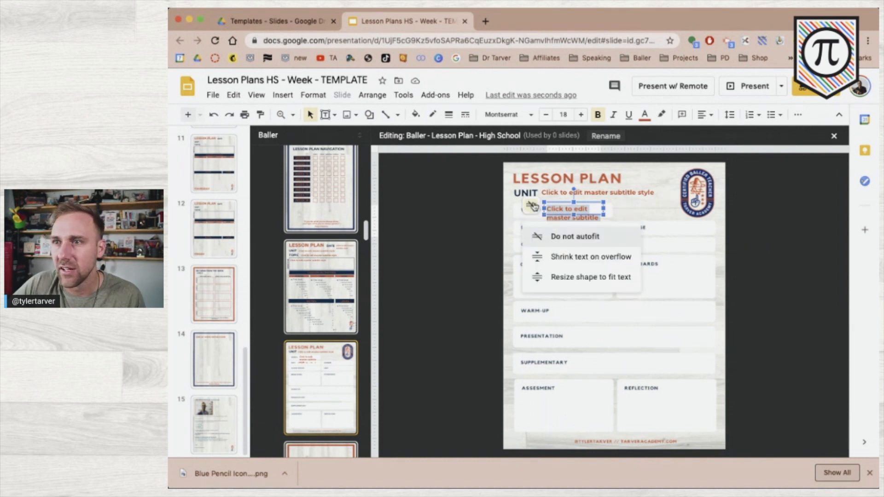
{"action": "left_click", "coordinate": [576, 259]}
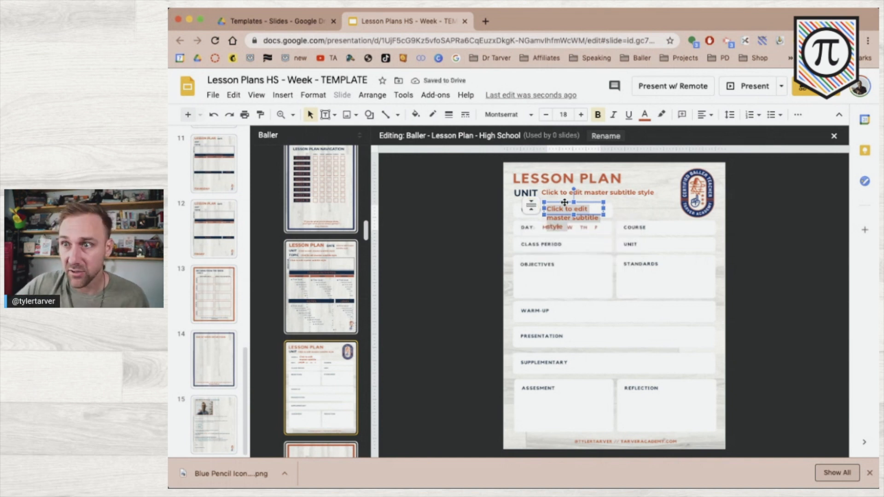
{"action": "left_click_drag", "start_coordinate": [565, 203], "coordinate": [669, 223]}
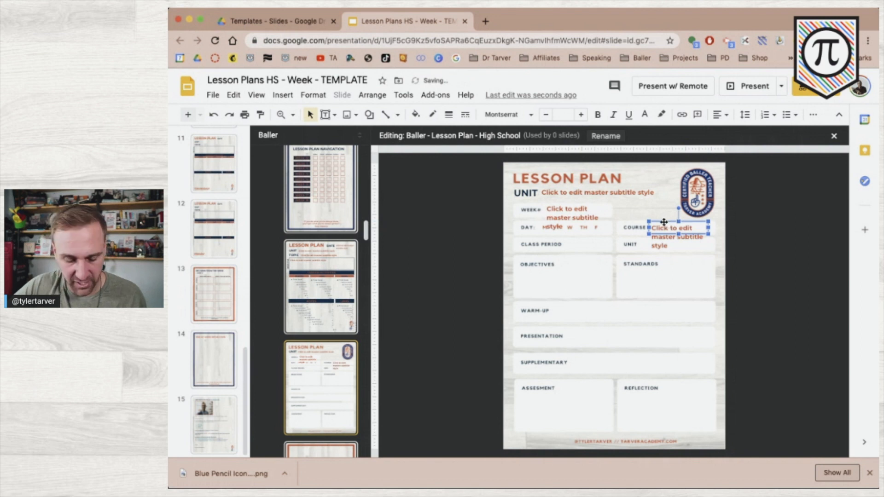
Add a copy of the COURSE placeholder on the UNIT row and widen it slightly
{"action": "left_click", "coordinate": [656, 237]}
{"action": "left_click_drag", "start_coordinate": [655, 242], "coordinate": [651, 250]}
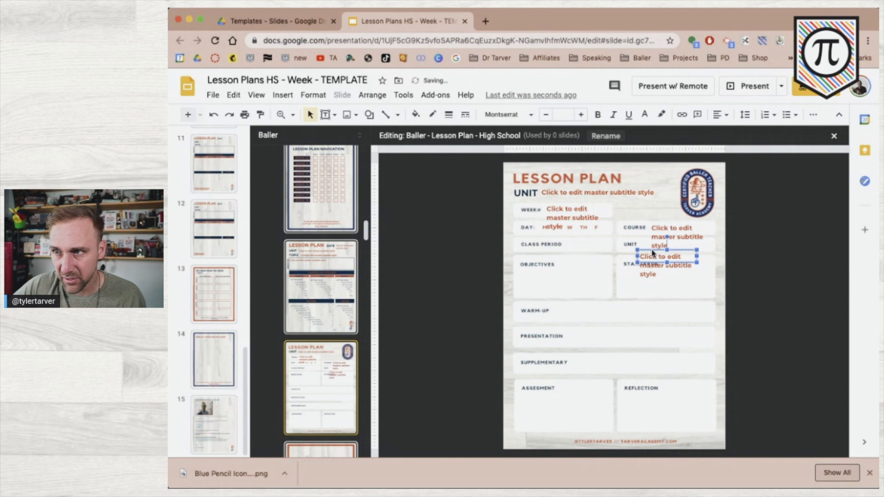
{"action": "key", "text": "Up"}
{"action": "key", "text": "Up"}
{"action": "key", "text": "Up"}
{"action": "key", "text": "Up"}
{"action": "key", "text": "Up"}
{"action": "key", "text": "Up"}
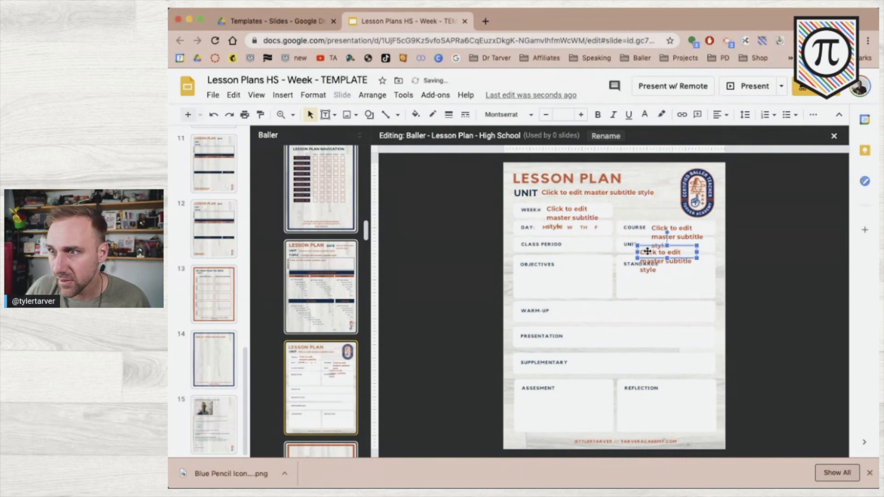
{"action": "key", "text": "Right"}
{"action": "key", "text": "Right"}
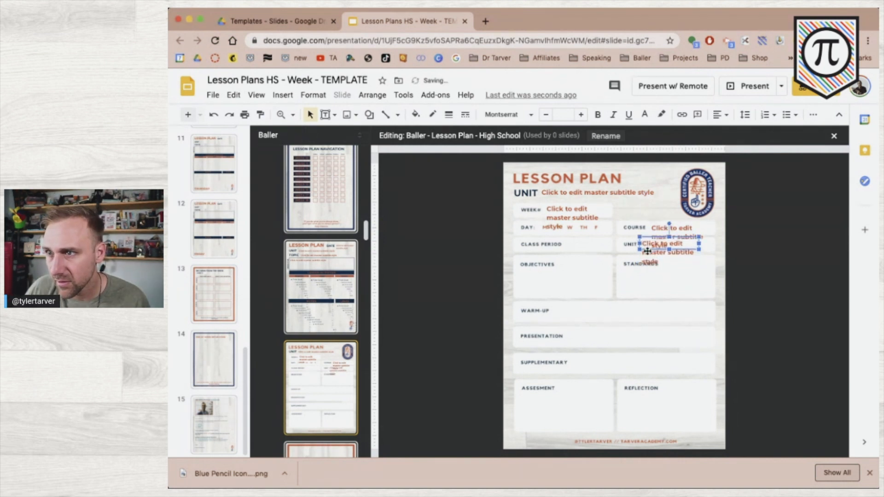
{"action": "key", "text": "Left"}
{"action": "key", "text": "Left"}
{"action": "key", "text": "Right"}
{"action": "key", "text": "Right"}
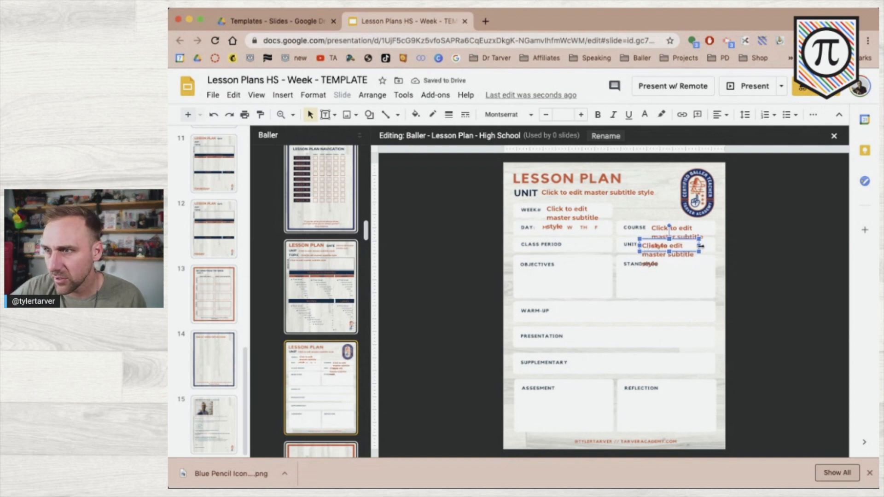
{"action": "left_click_drag", "start_coordinate": [711, 247], "coordinate": [716, 247]}
Widen the COURSE placeholder slightly and place another copy beside CLASS PERIOD
{"action": "left_click", "coordinate": [693, 230]}
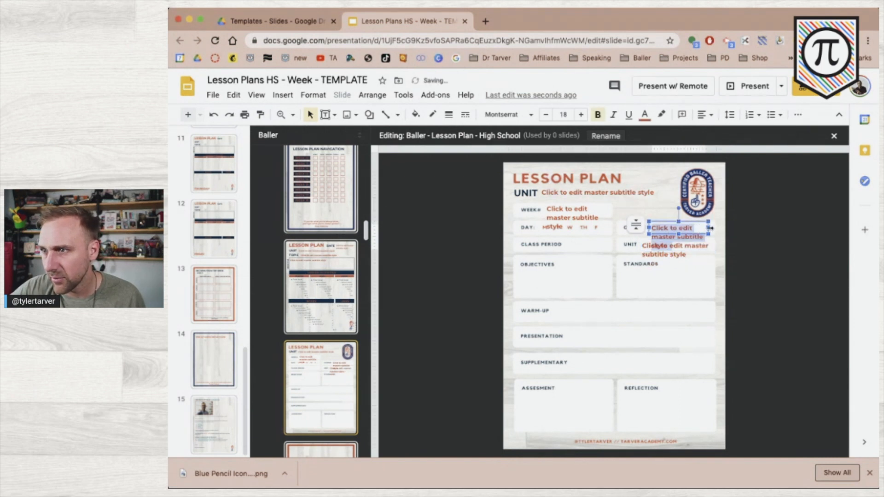
{"action": "left_click_drag", "start_coordinate": [710, 228], "coordinate": [713, 228]}
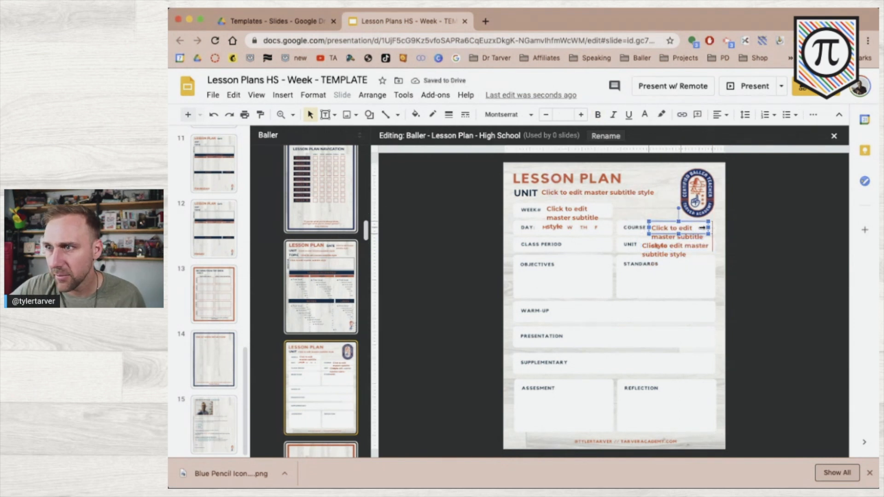
{"action": "left_click", "coordinate": [683, 247]}
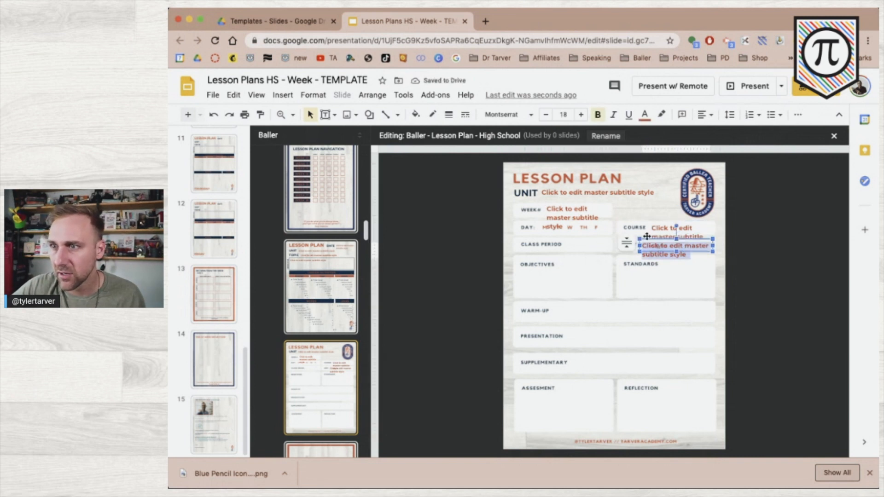
{"action": "left_click_drag", "start_coordinate": [644, 238], "coordinate": [571, 240]}
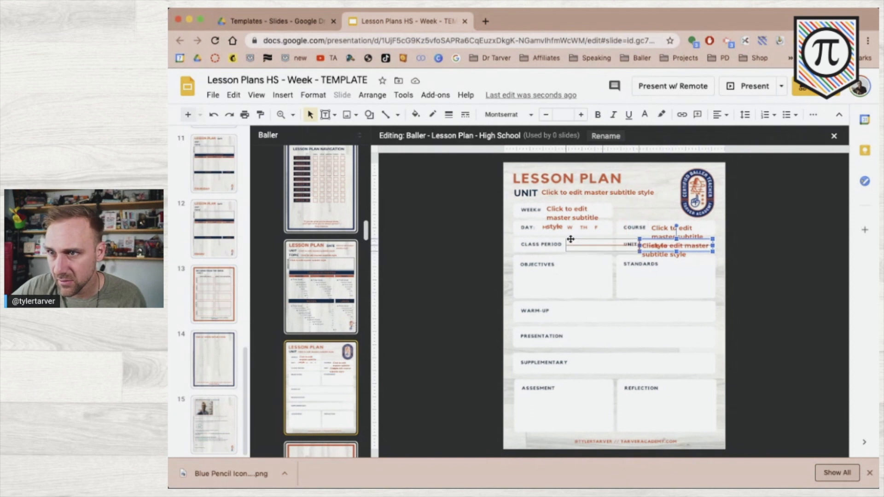
{"action": "left_click_drag", "start_coordinate": [570, 239], "coordinate": [569, 239]}
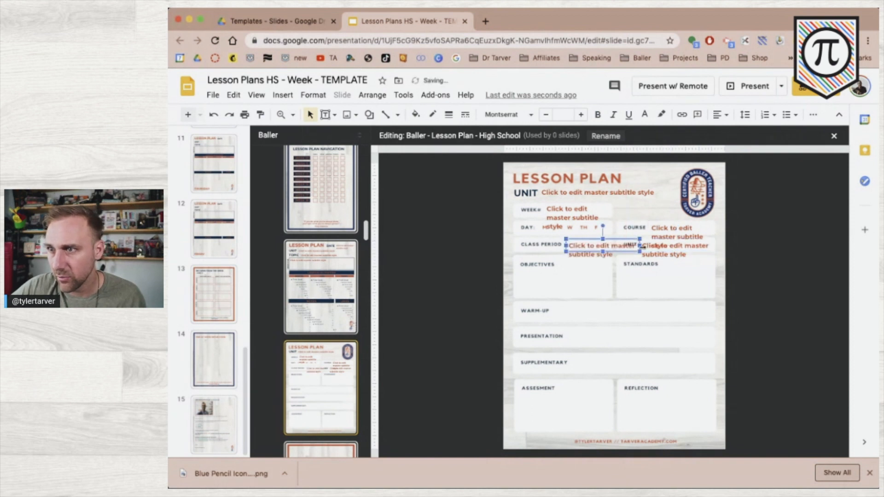
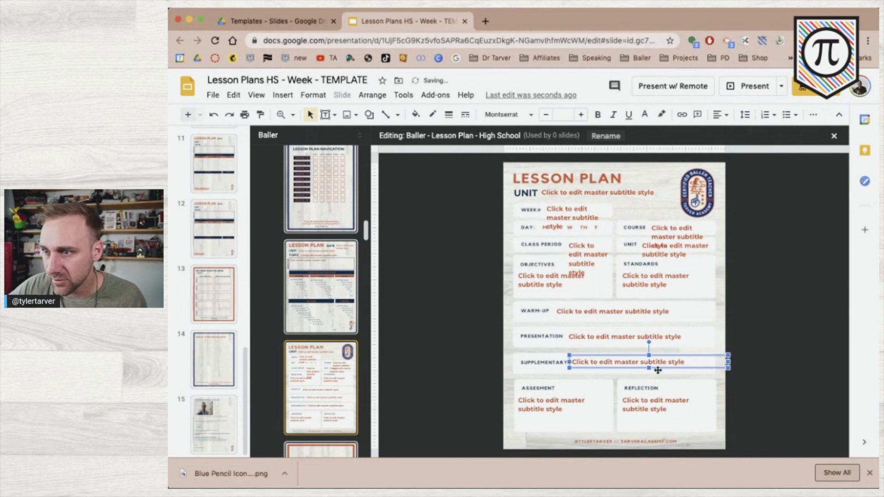
Shrink the Supplementary placeholder on the High School layout slightly in height and width
{"action": "triple_click", "coordinate": [648, 363]}
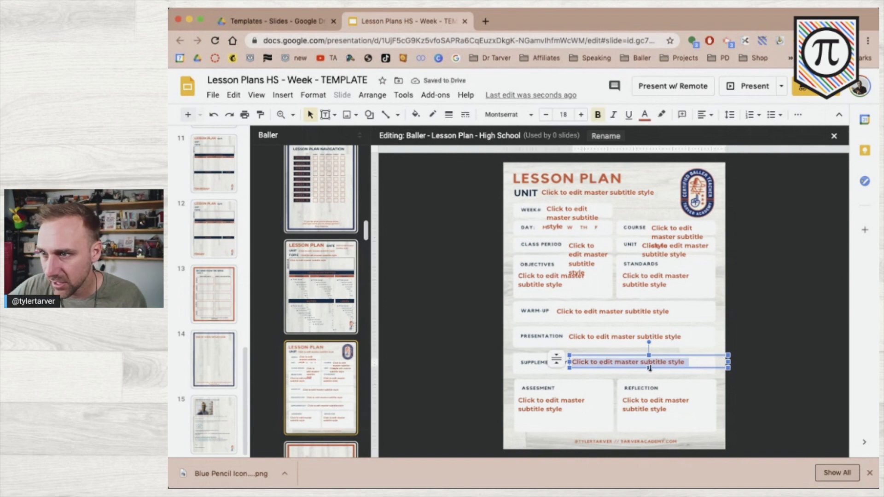
{"action": "left_click", "coordinate": [649, 368]}
{"action": "left_click_drag", "start_coordinate": [649, 369], "coordinate": [649, 370]}
{"action": "mouse_move", "coordinate": [728, 362]}
{"action": "left_mouse_down"}
{"action": "mouse_move", "coordinate": [710, 365]}
{"action": "mouse_move", "coordinate": [718, 359]}
{"action": "left_mouse_up"}
{"action": "left_click", "coordinate": [729, 231]}
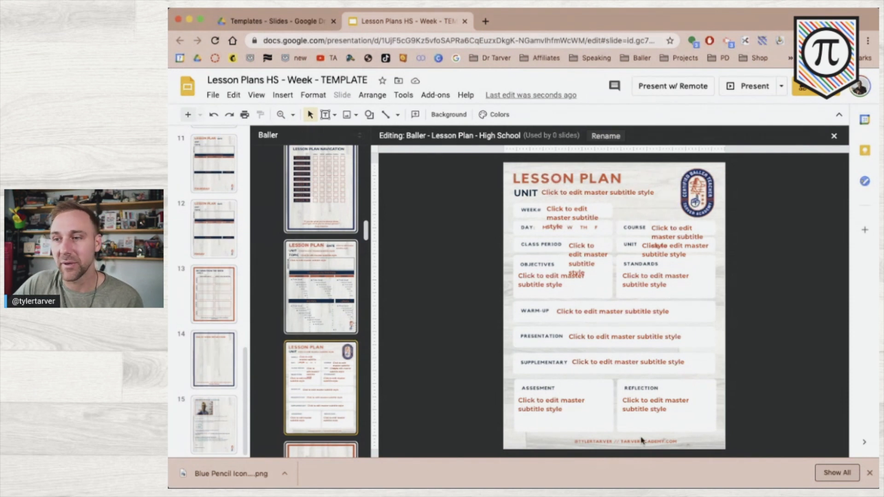
Dismiss the downloads bar and exit the master editor back to slide 8
{"action": "left_click", "coordinate": [869, 474]}
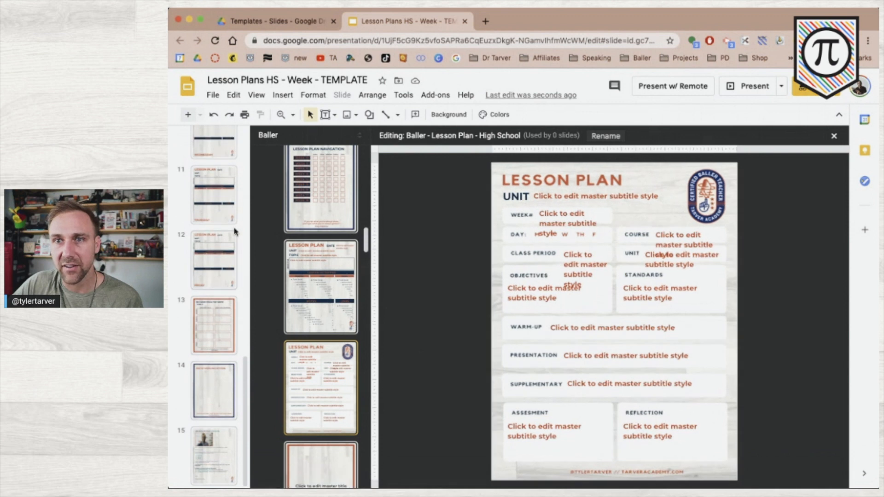
{"action": "scroll", "coordinate": [235, 222], "scroll_direction": "up", "scroll_amount": 5}
{"action": "scroll", "coordinate": [234, 222], "scroll_direction": "up", "scroll_amount": 4}
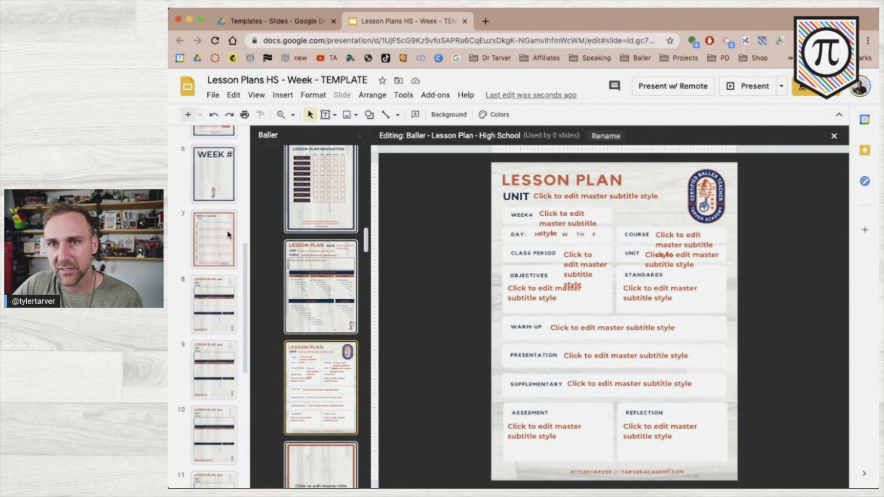
{"action": "left_click", "coordinate": [216, 292]}
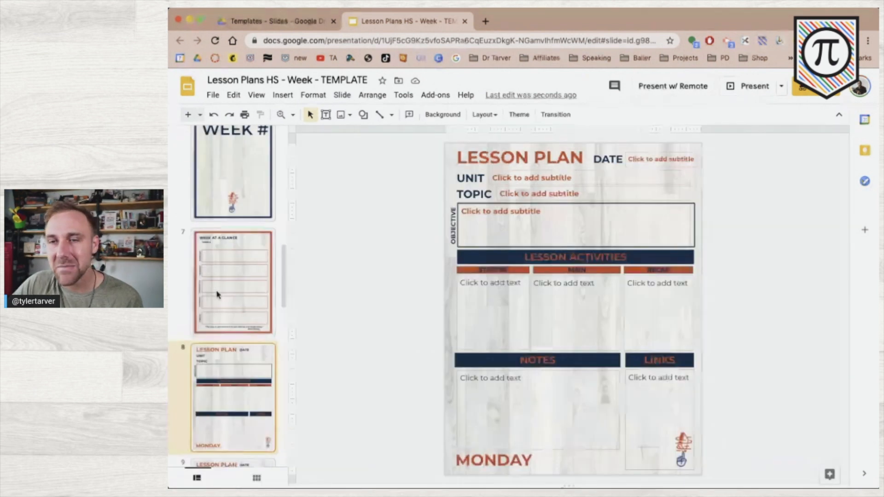
Show the New slide layout list, scrolled down to Lesson Plan - High School
{"action": "scroll", "coordinate": [228, 380], "scroll_direction": "down", "scroll_amount": 3}
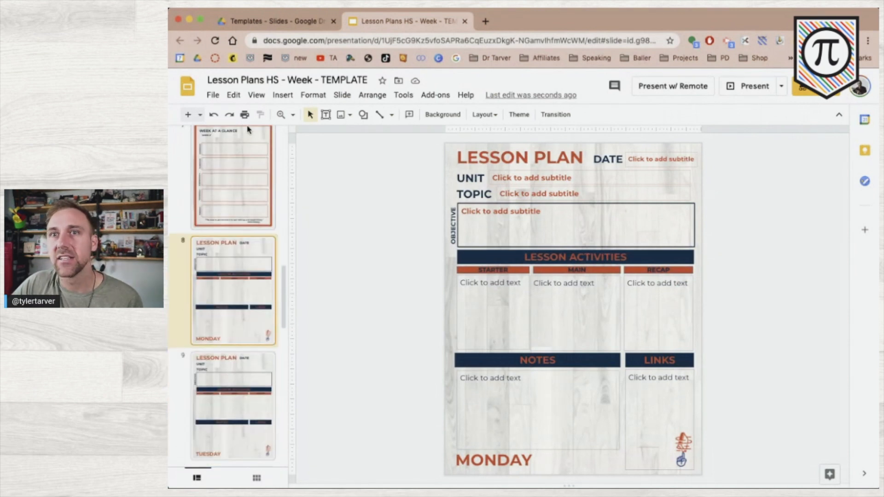
{"action": "left_click", "coordinate": [201, 115]}
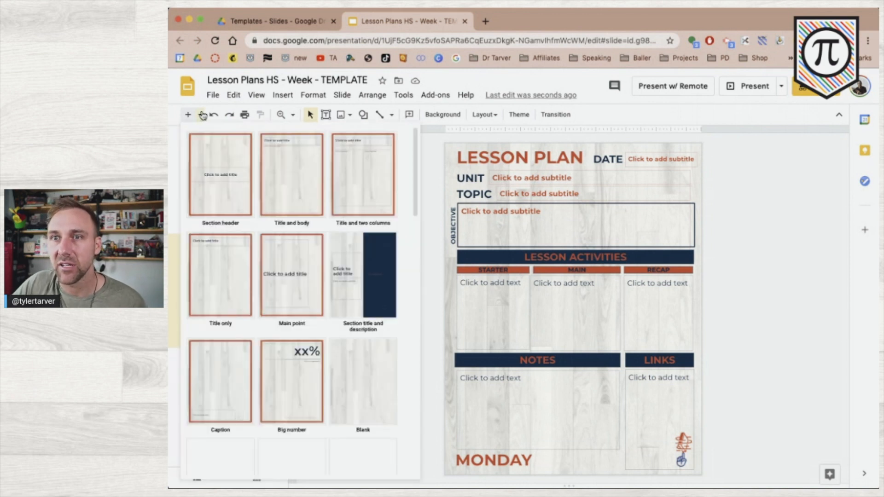
{"action": "scroll", "coordinate": [257, 334], "scroll_direction": "down", "scroll_amount": 3}
{"action": "scroll", "coordinate": [256, 333], "scroll_direction": "down", "scroll_amount": 3}
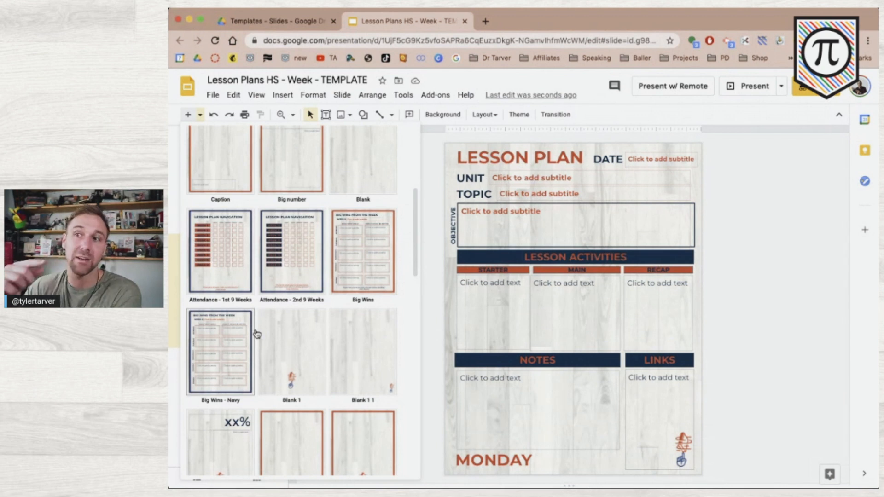
{"action": "scroll", "coordinate": [256, 333], "scroll_direction": "down", "scroll_amount": 15}
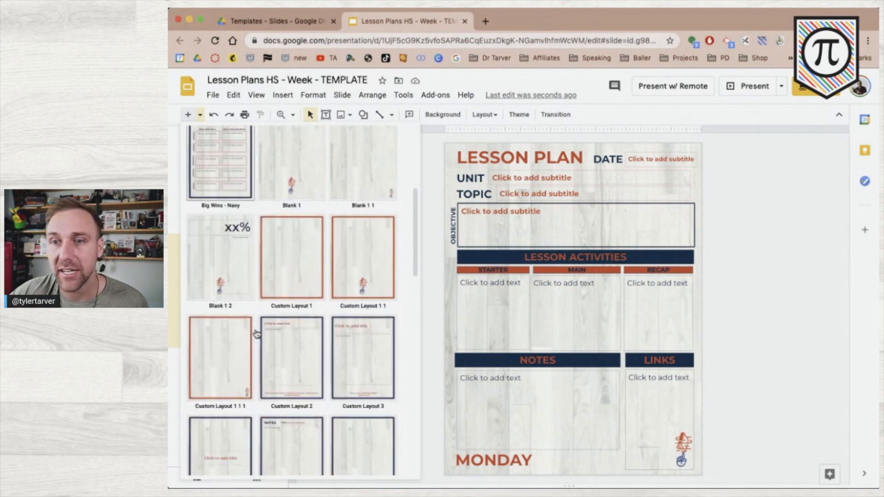
{"action": "scroll", "coordinate": [256, 333], "scroll_direction": "down", "scroll_amount": 6}
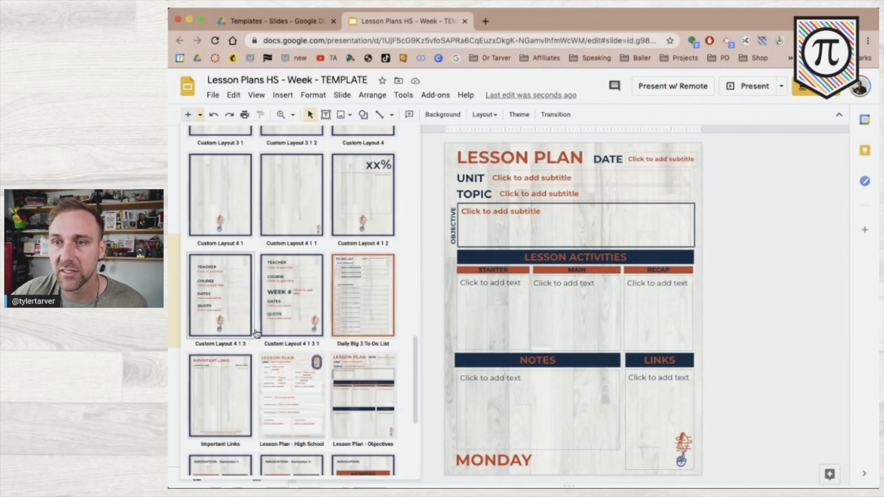
{"action": "scroll", "coordinate": [256, 334], "scroll_direction": "down", "scroll_amount": 1}
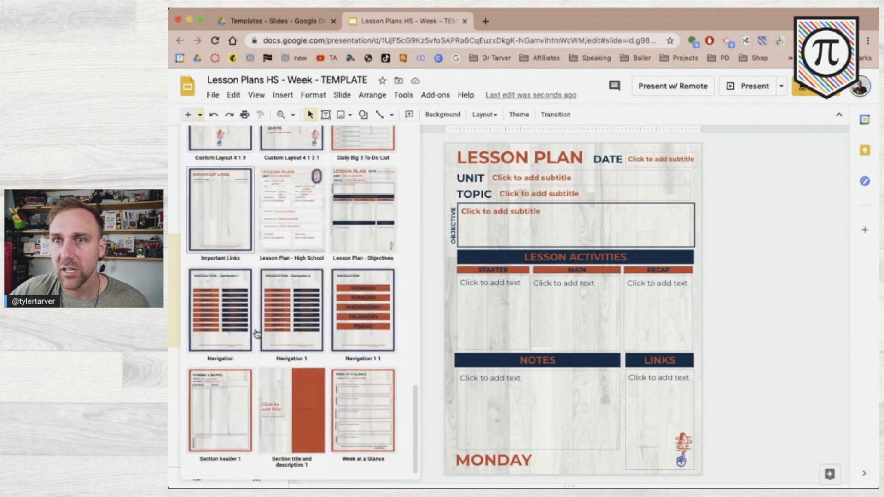
Insert a Lesson Plan - High School slide, check its Course box autofit options, then select slide 8
{"action": "left_click", "coordinate": [299, 208]}
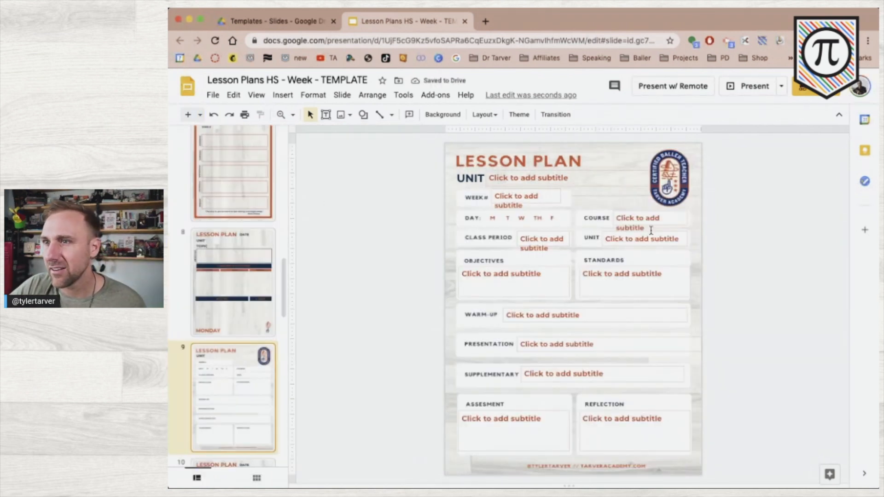
{"action": "left_click", "coordinate": [626, 218]}
{"action": "left_click", "coordinate": [600, 217]}
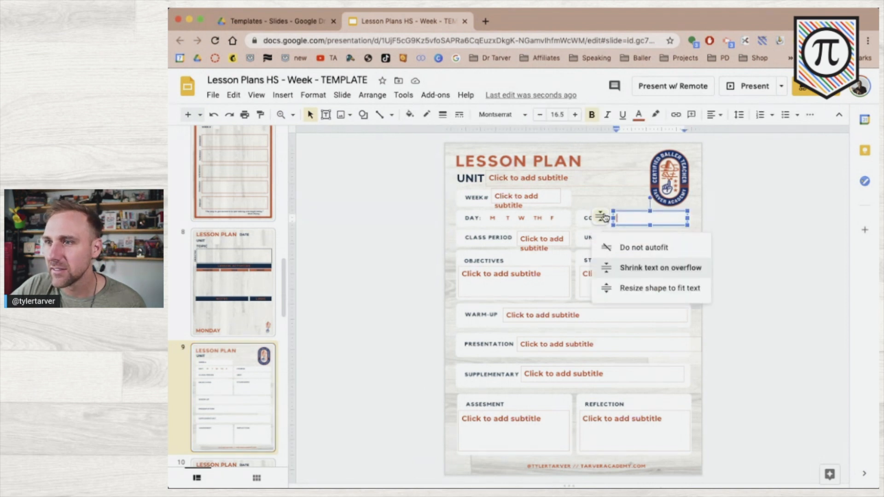
{"action": "left_click", "coordinate": [409, 253]}
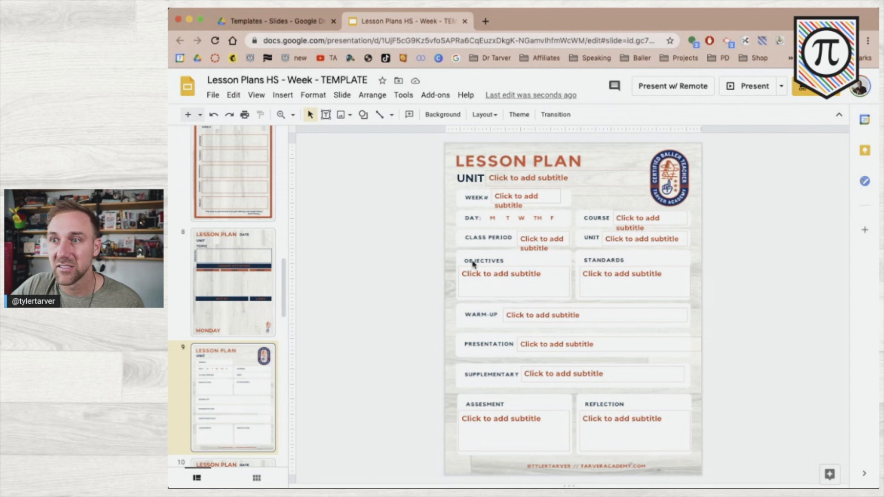
{"action": "left_click", "coordinate": [241, 297]}
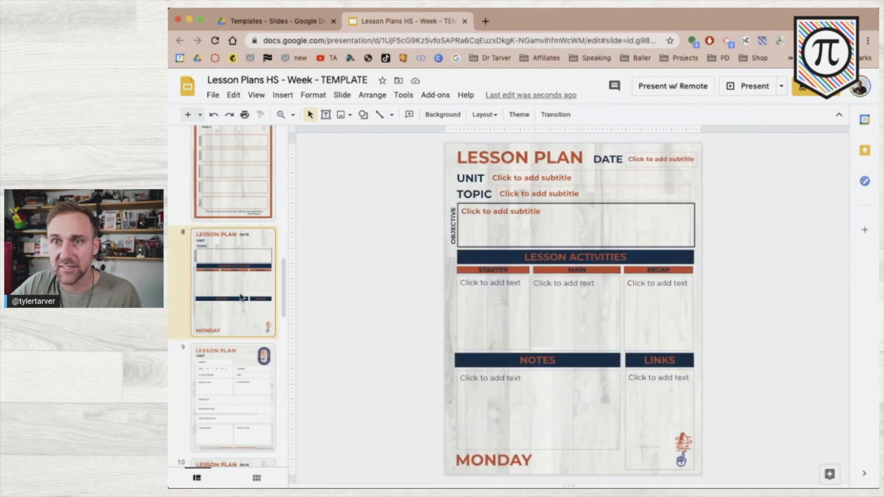
Delete the Monday slide, then the Tuesday through Friday lesson slides
{"action": "key", "text": "Delete"}
{"action": "scroll", "coordinate": [239, 295], "scroll_direction": "down", "scroll_amount": 2}
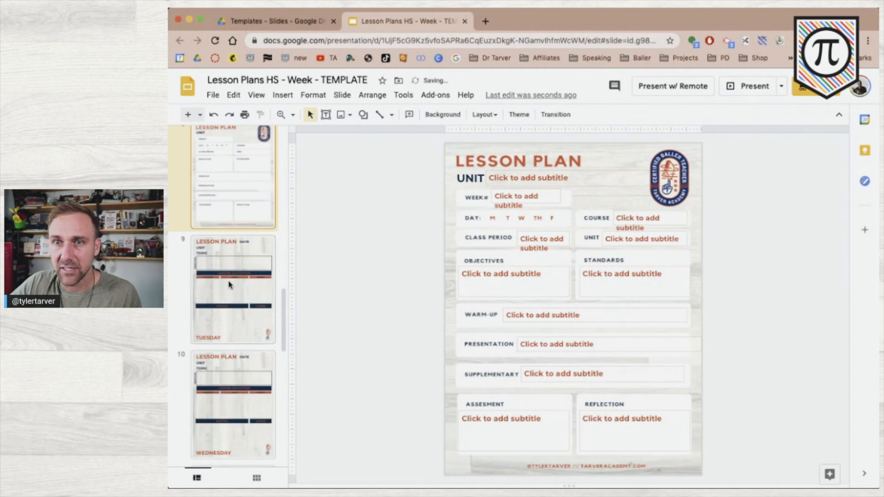
{"action": "left_click", "coordinate": [230, 284]}
{"action": "scroll", "coordinate": [227, 277], "scroll_direction": "down", "scroll_amount": 7}
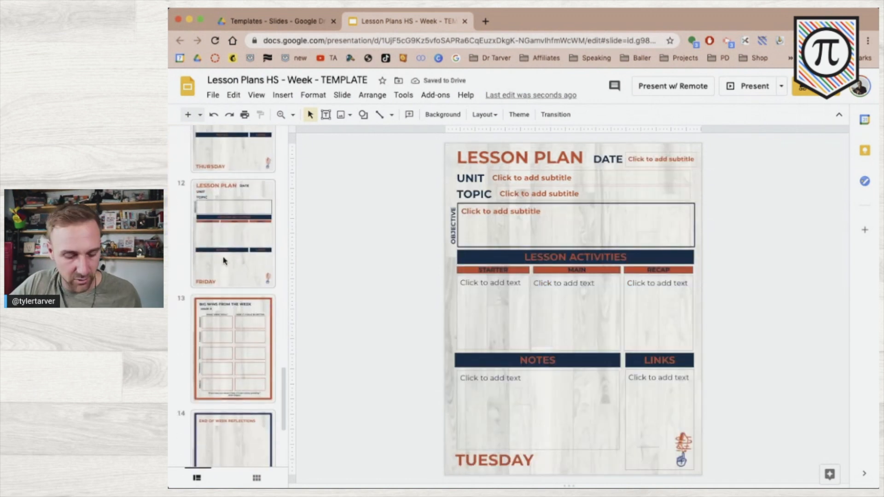
{"action": "left_click", "coordinate": [223, 261], "text": "shift"}
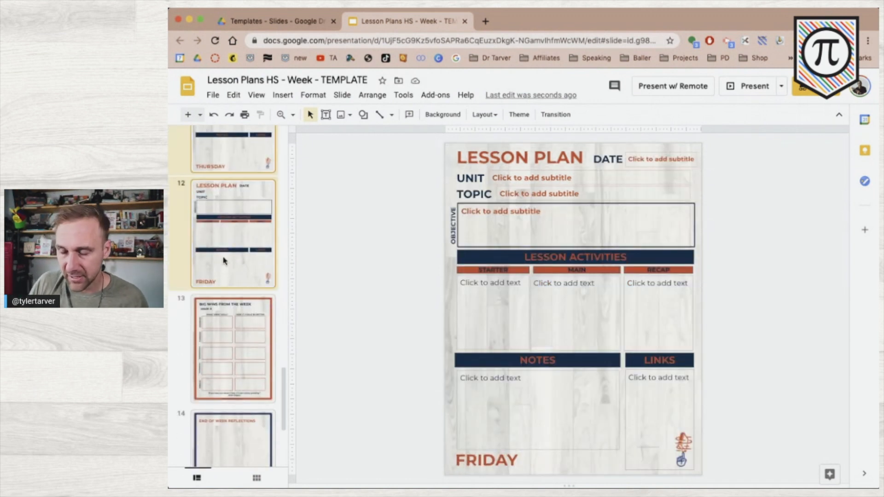
{"action": "key", "text": "Delete"}
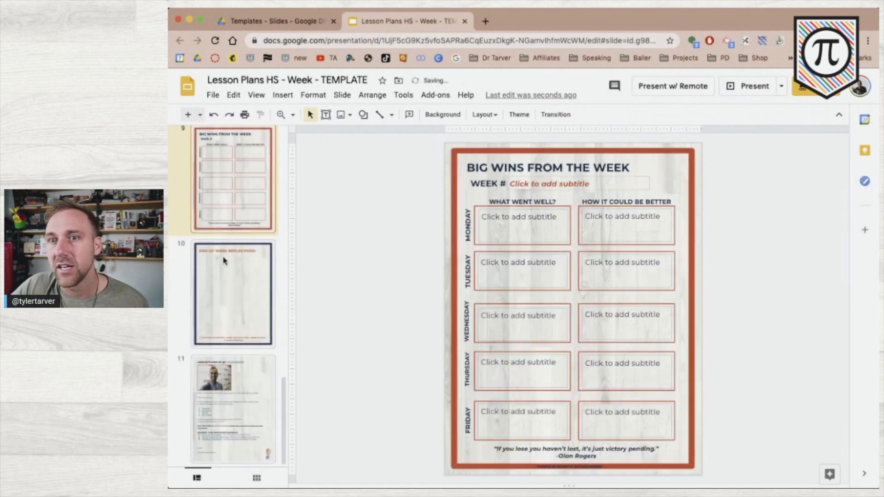
Return to the new High School lesson plan slide and select its WEEK# and UNIT placeholders
{"action": "scroll", "coordinate": [228, 262], "scroll_direction": "up", "scroll_amount": 5}
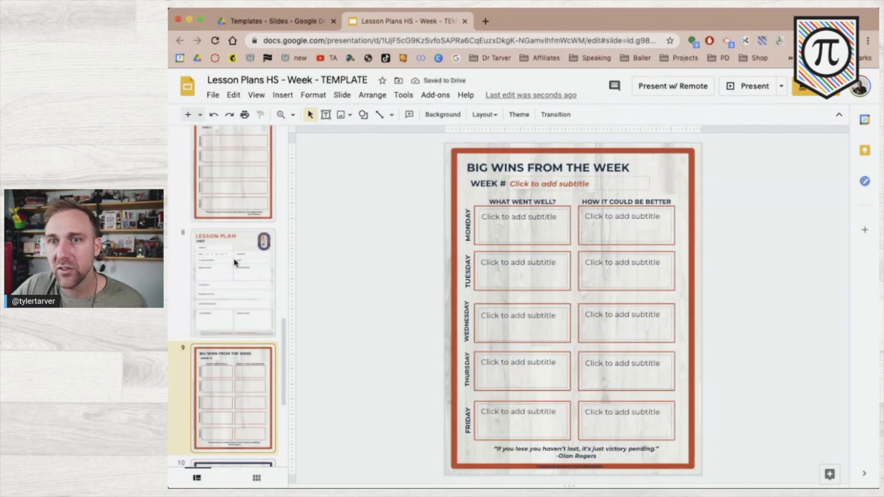
{"action": "left_click", "coordinate": [226, 304]}
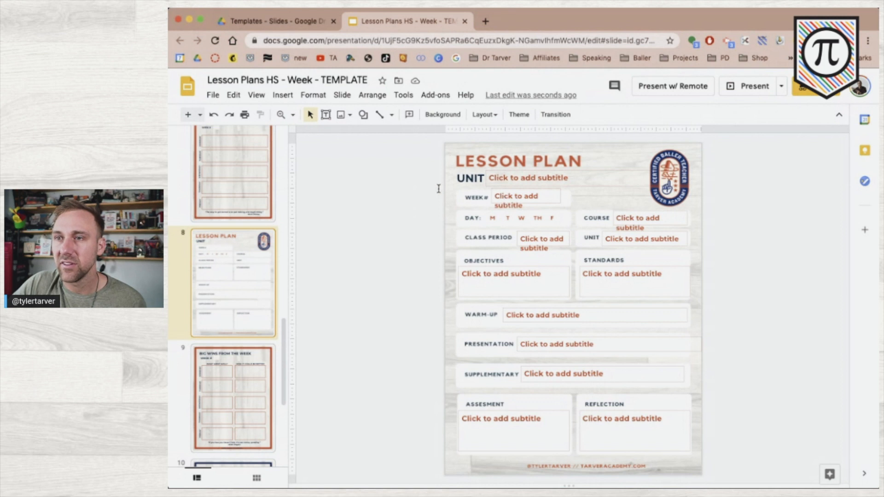
{"action": "left_click", "coordinate": [515, 197]}
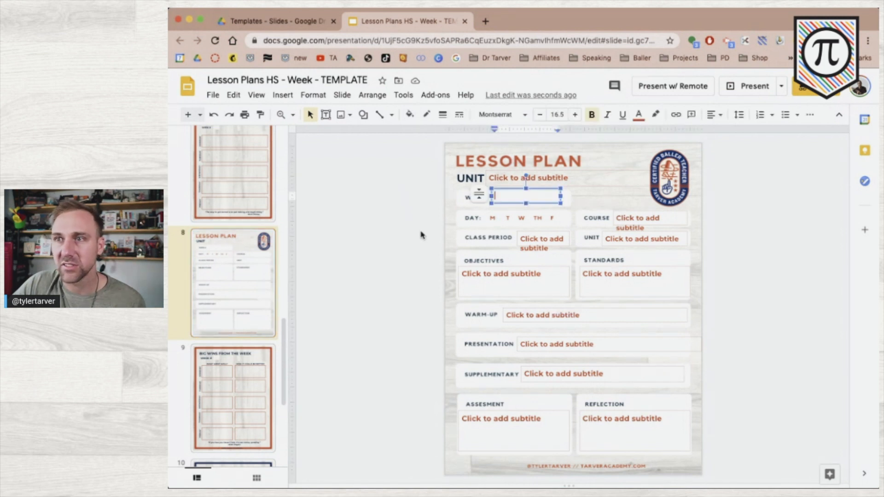
{"action": "left_click", "coordinate": [716, 221]}
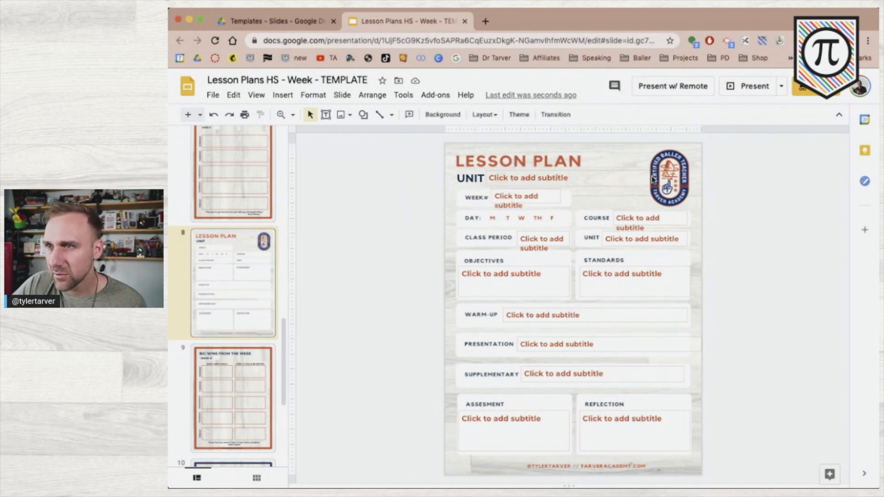
{"action": "left_click", "coordinate": [625, 178]}
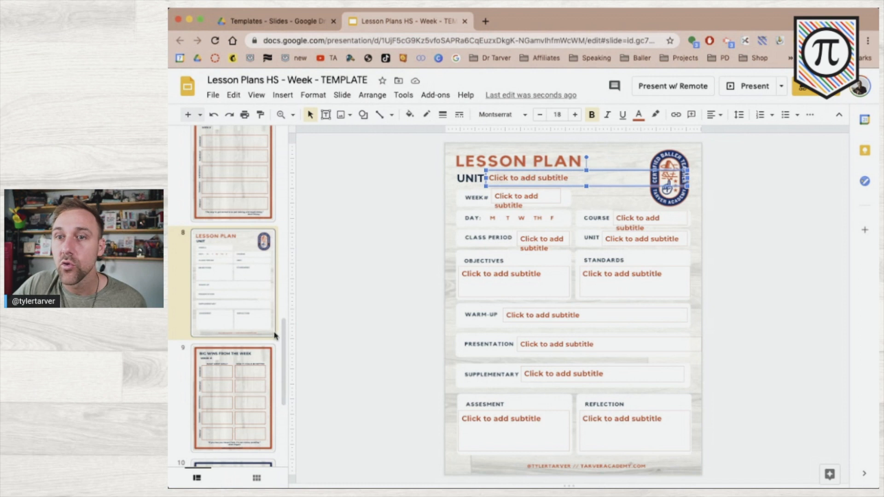
Open the master layout editor and delete the UNIT subtitle box from the layout
{"action": "left_click", "coordinate": [256, 94]}
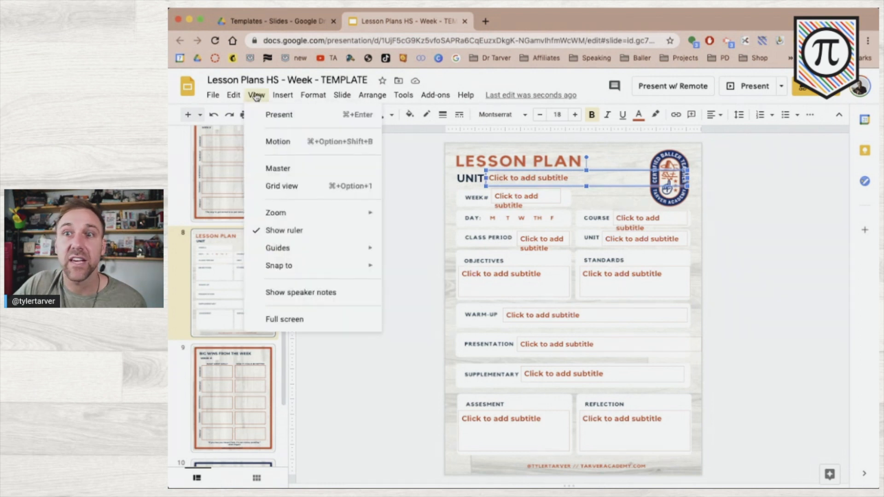
{"action": "left_click", "coordinate": [275, 166]}
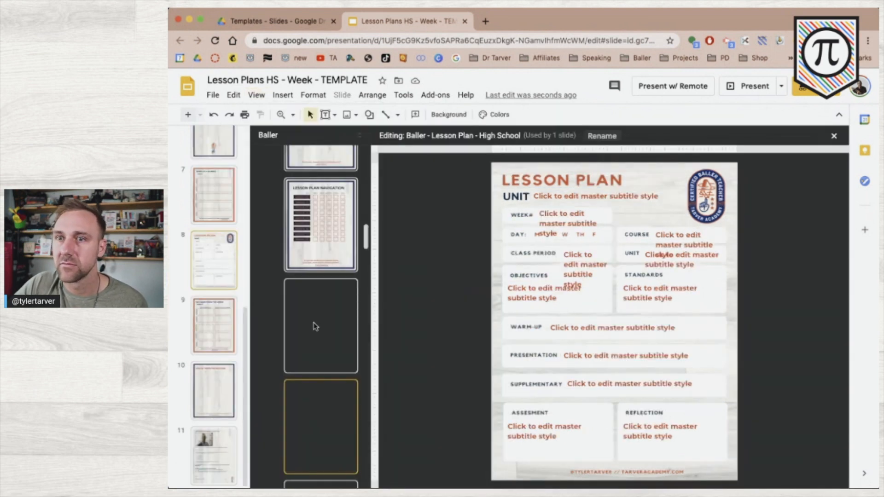
{"action": "left_click", "coordinate": [541, 201]}
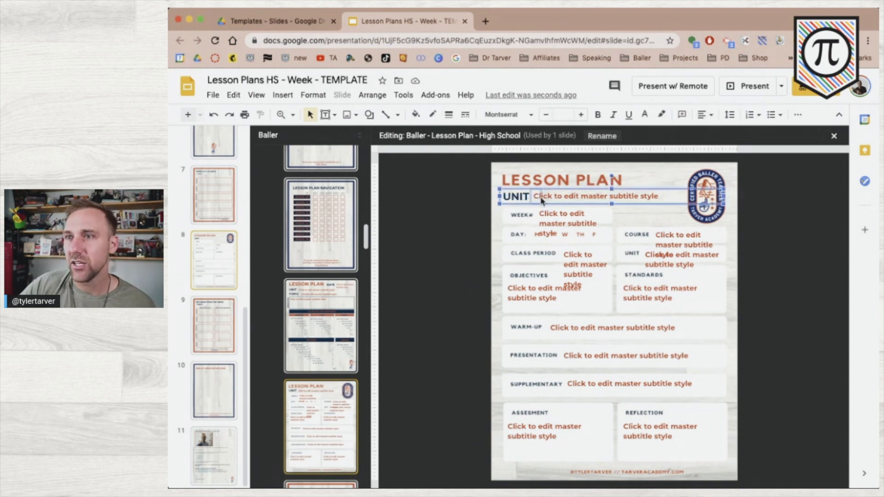
{"action": "key", "text": "Delete"}
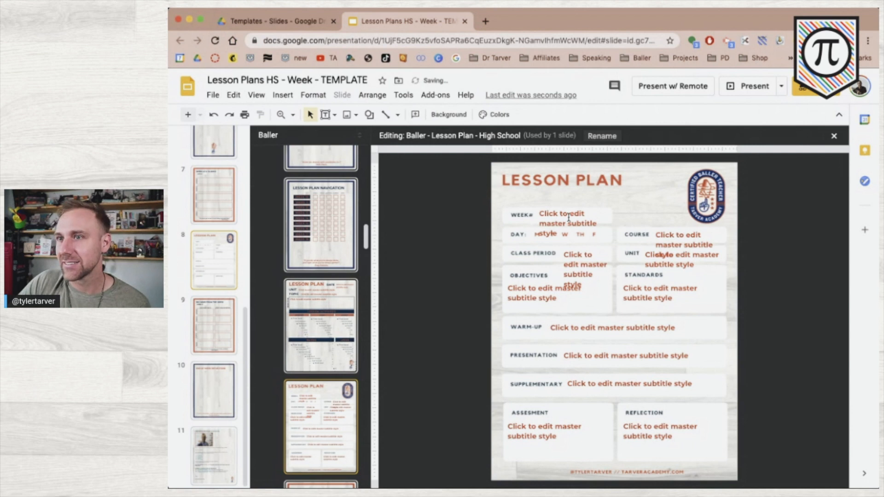
Review the WEEK placeholder's autofit options and text unchanged, then return to the slides
{"action": "left_click", "coordinate": [562, 214]}
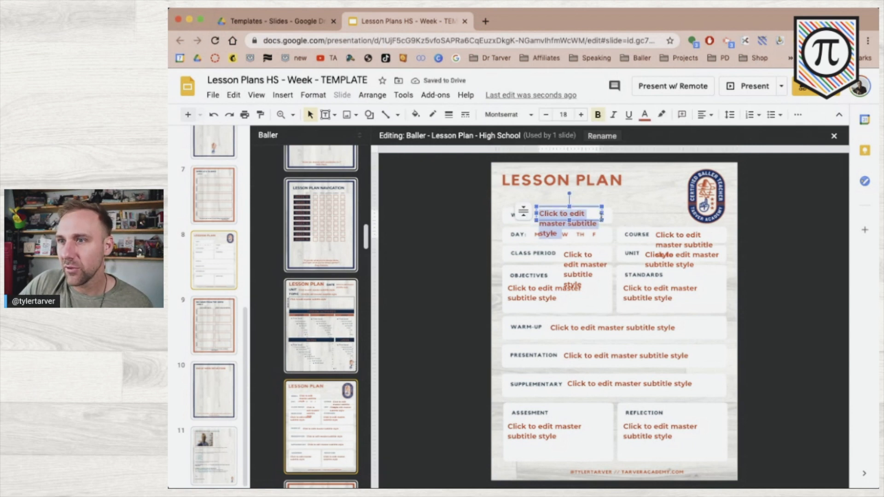
{"action": "left_click", "coordinate": [526, 213]}
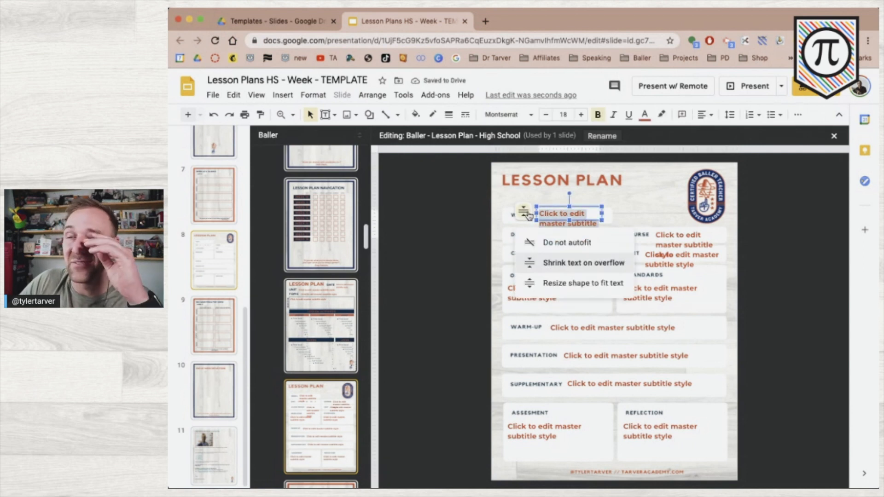
{"action": "left_click", "coordinate": [467, 239]}
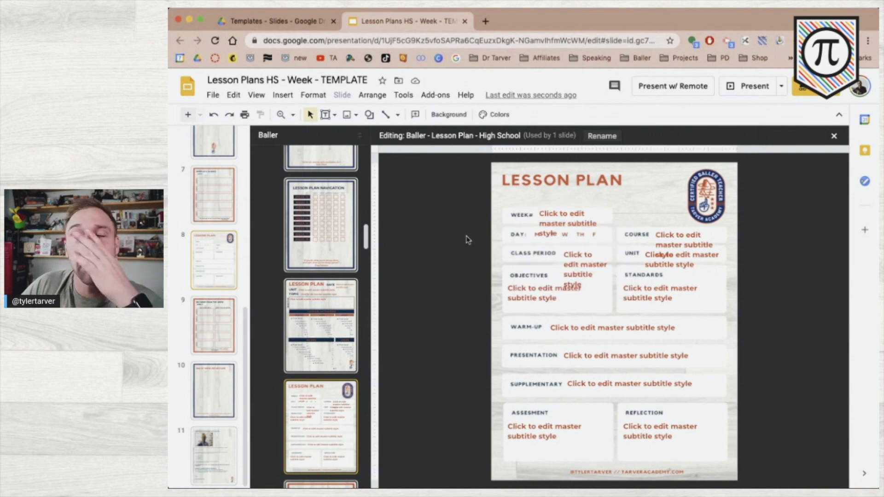
{"action": "triple_click", "coordinate": [551, 212]}
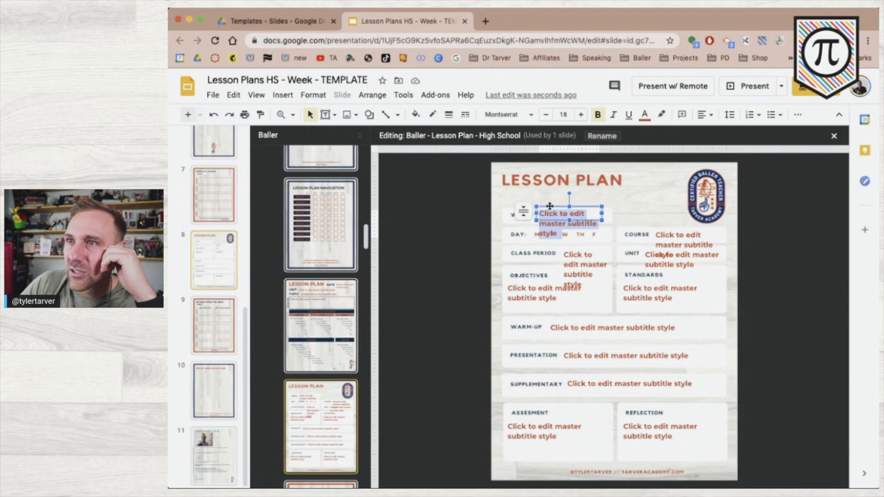
{"action": "left_click", "coordinate": [550, 206]}
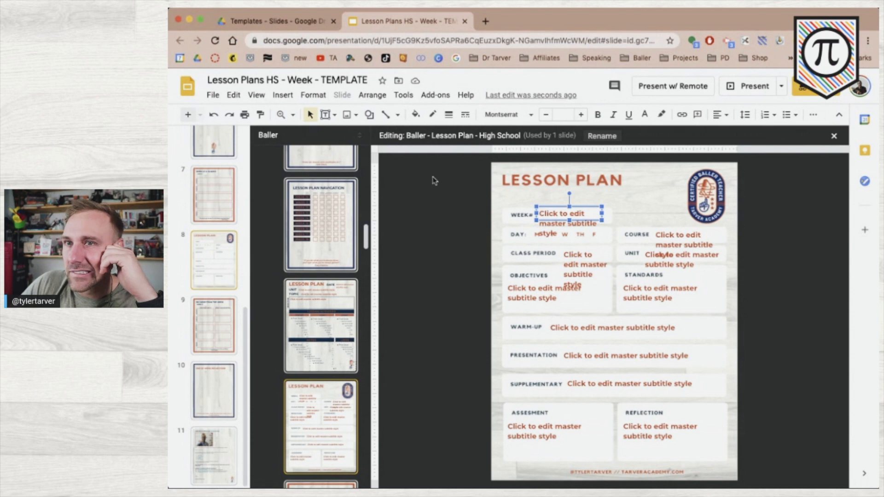
{"action": "left_click", "coordinate": [458, 248]}
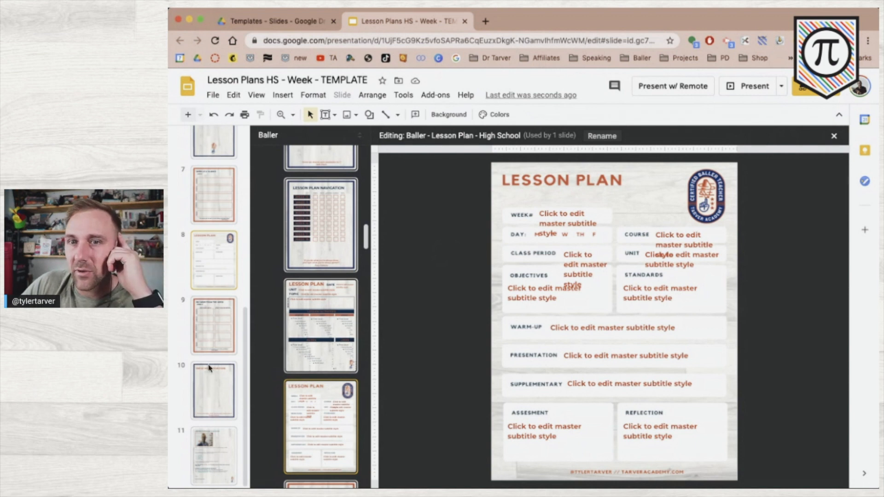
{"action": "left_click", "coordinate": [216, 289]}
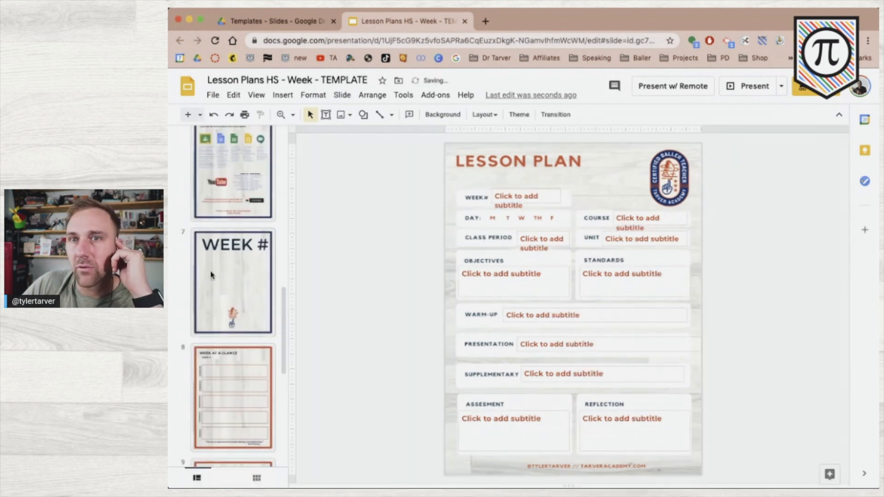
{"action": "scroll", "coordinate": [249, 341], "scroll_direction": "up", "scroll_amount": 2}
{"action": "scroll", "coordinate": [244, 339], "scroll_direction": "down", "scroll_amount": 5}
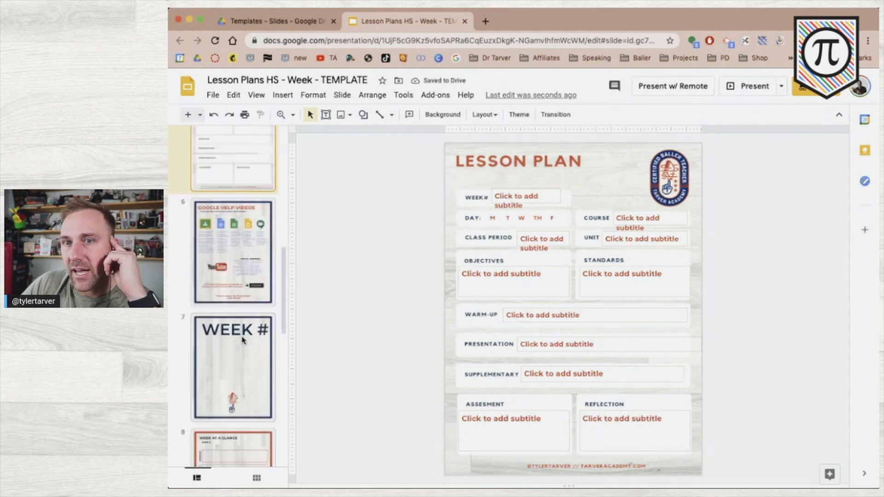
{"action": "scroll", "coordinate": [242, 339], "scroll_direction": "down", "scroll_amount": 5}
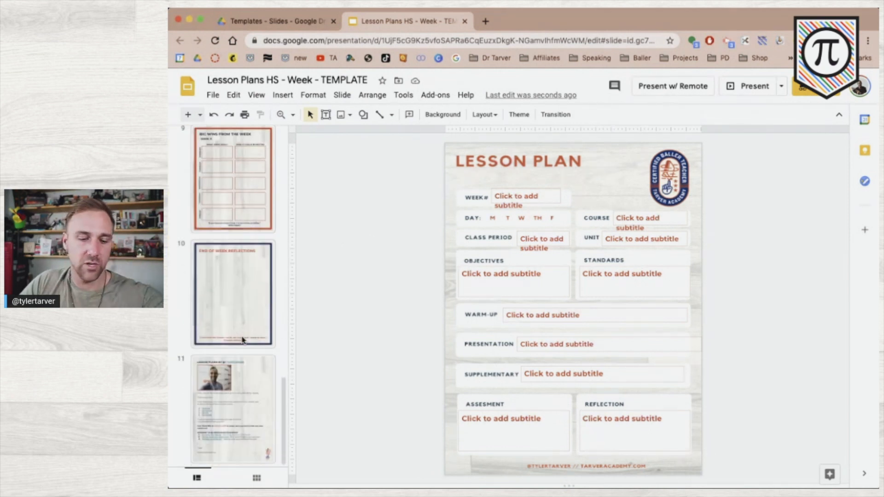
{"action": "scroll", "coordinate": [243, 340], "scroll_direction": "up", "scroll_amount": 15}
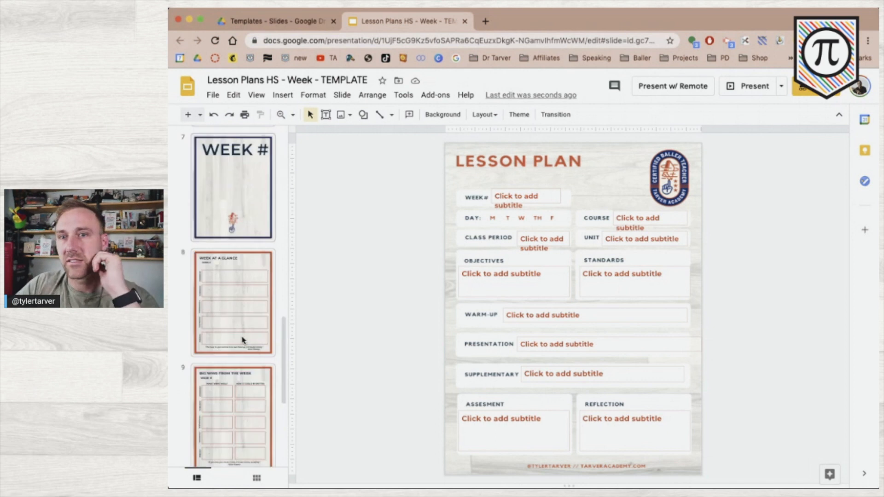
{"action": "scroll", "coordinate": [243, 339], "scroll_direction": "down", "scroll_amount": 2}
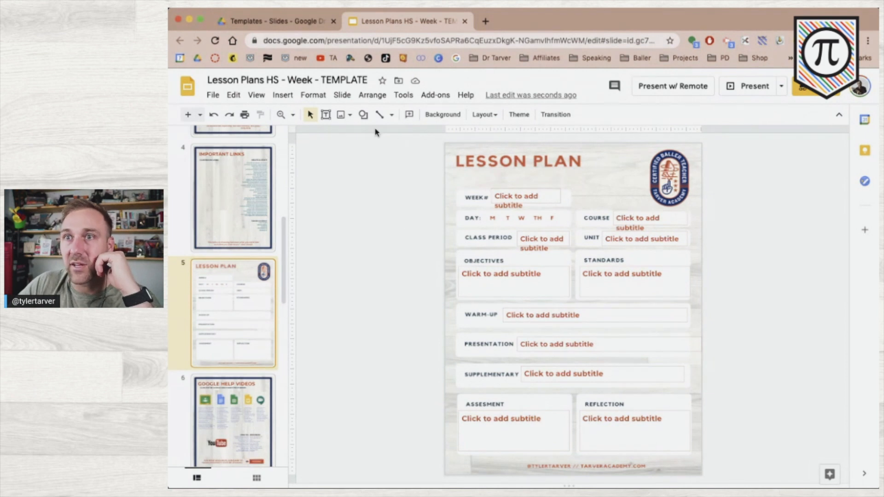
Draw a small oval circle and move it beside the slide's DAY row
{"action": "left_click", "coordinate": [363, 114]}
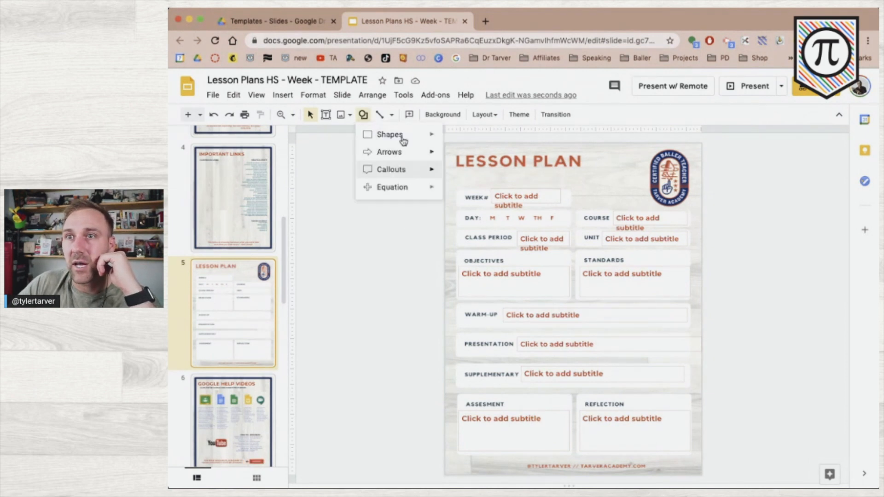
{"action": "mouse_move", "coordinate": [421, 135]}
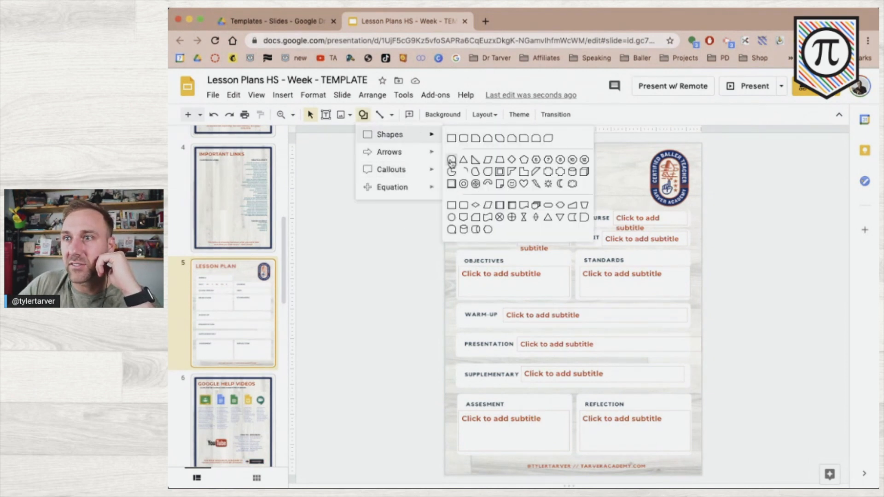
{"action": "left_click", "coordinate": [451, 159]}
{"action": "left_click_drag", "start_coordinate": [401, 188], "coordinate": [421, 207]}
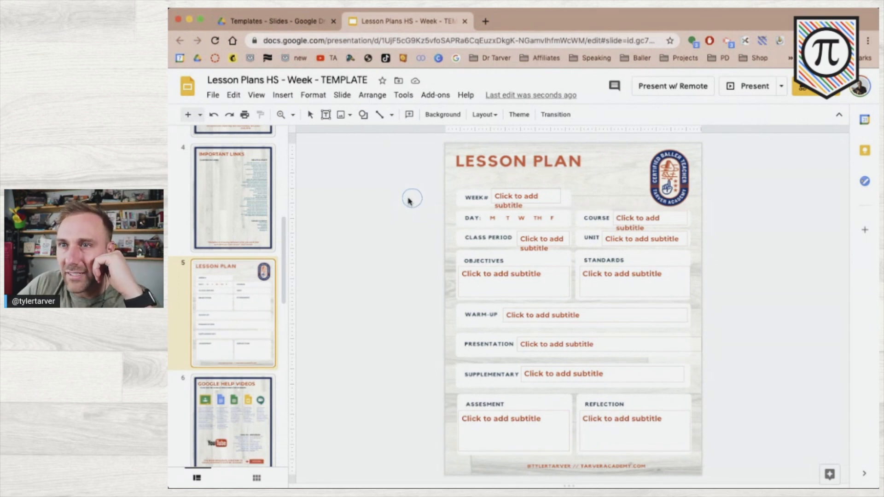
{"action": "left_click", "coordinate": [410, 198]}
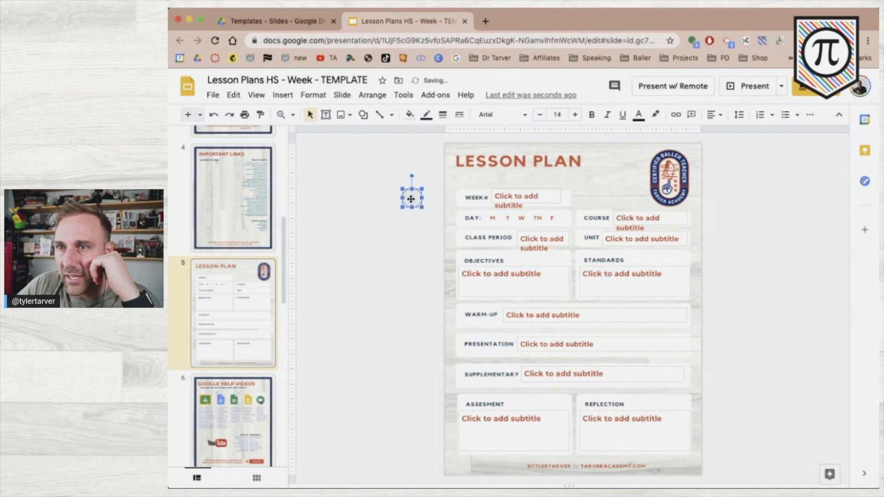
{"action": "left_click_drag", "start_coordinate": [427, 219], "coordinate": [438, 224]}
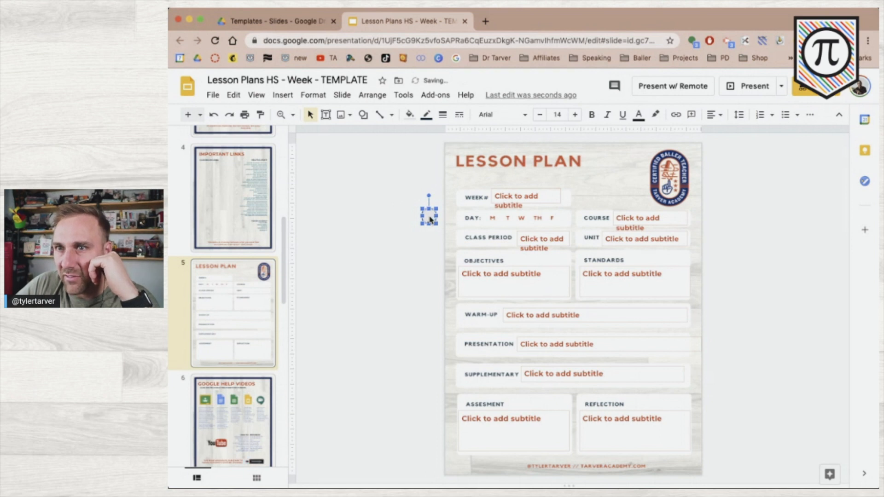
Set the circle's border color to the navy custom swatch and border weight to 3px
{"action": "left_click", "coordinate": [410, 116]}
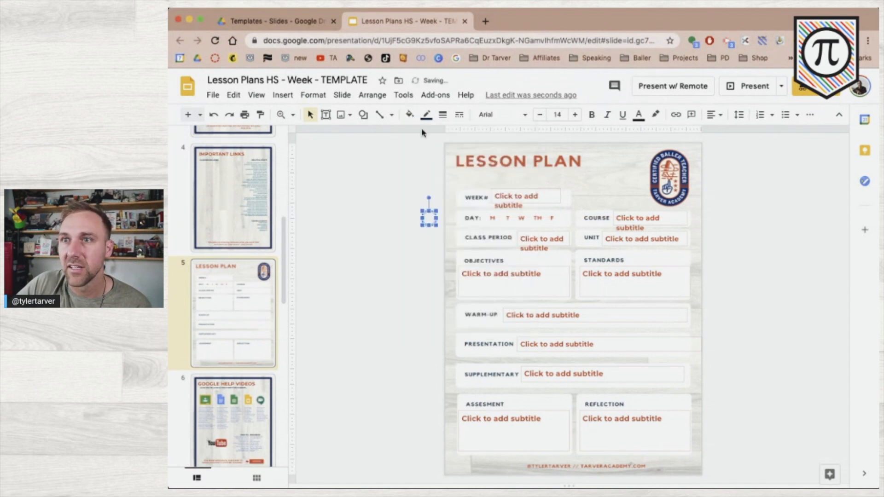
{"action": "left_click", "coordinate": [426, 115]}
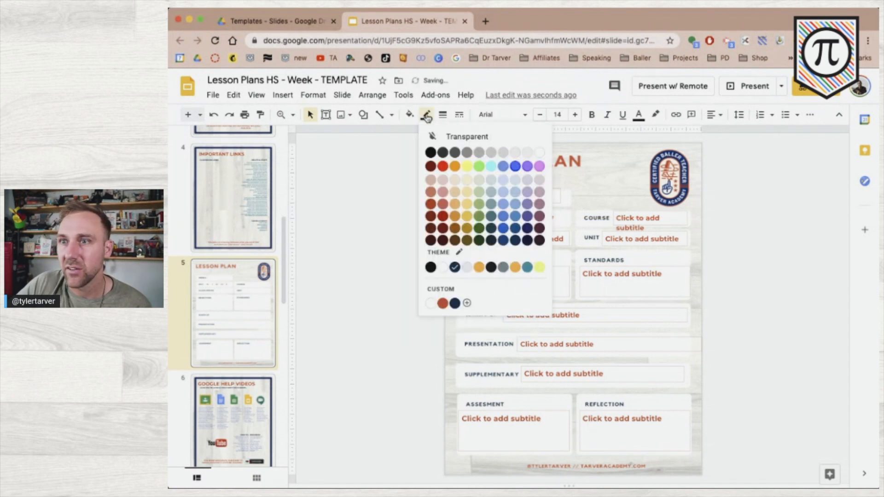
{"action": "left_click", "coordinate": [454, 303]}
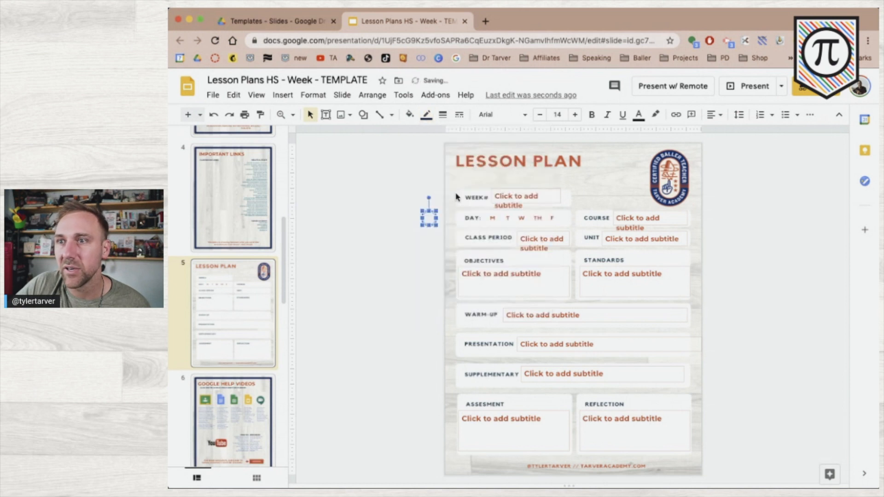
{"action": "left_click", "coordinate": [428, 115]}
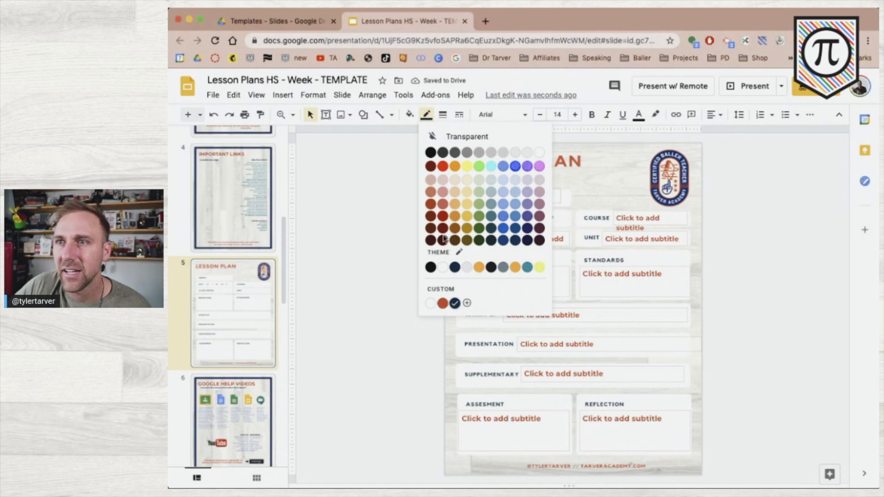
{"action": "left_click", "coordinate": [455, 303]}
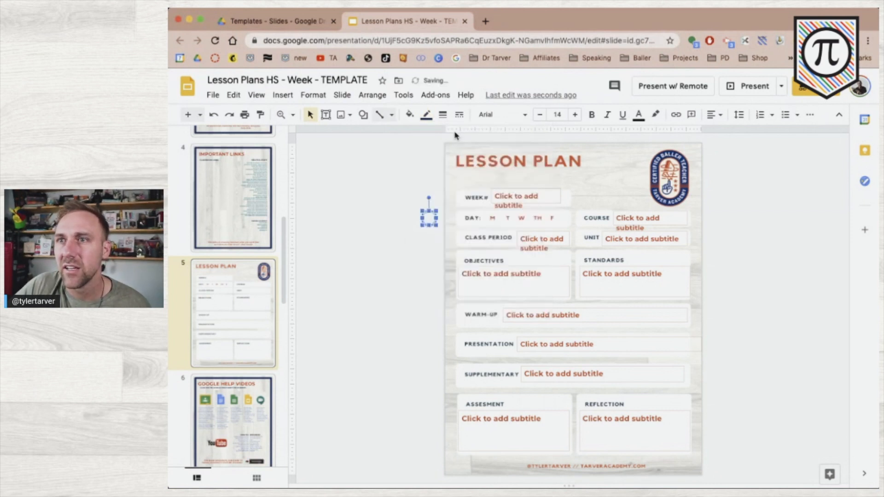
{"action": "left_click", "coordinate": [443, 115]}
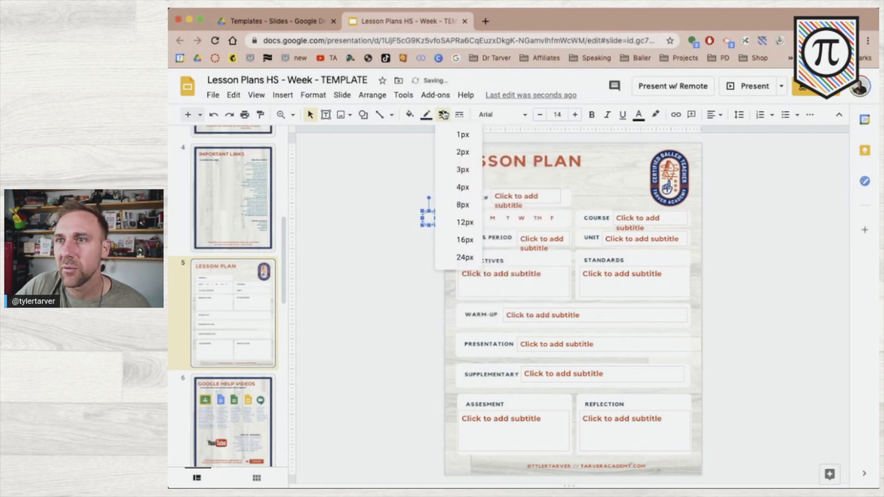
{"action": "left_click", "coordinate": [457, 176]}
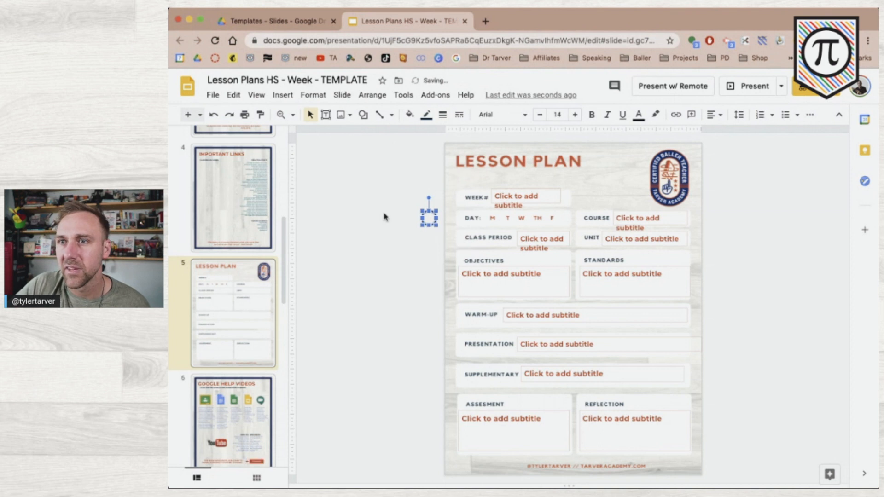
{"action": "left_click", "coordinate": [392, 262]}
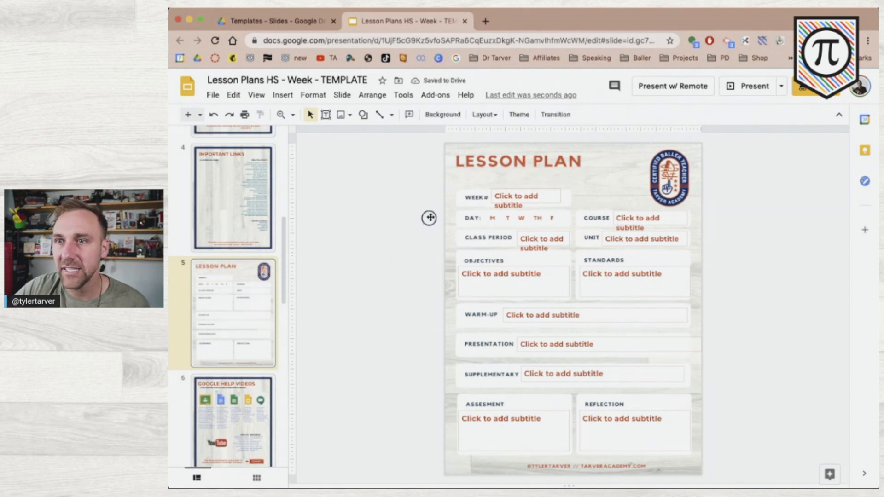
Place the circle on the W weekday letter, then nudge it left to the slide edge beside DAY
{"action": "left_click_drag", "start_coordinate": [476, 219], "coordinate": [523, 220]}
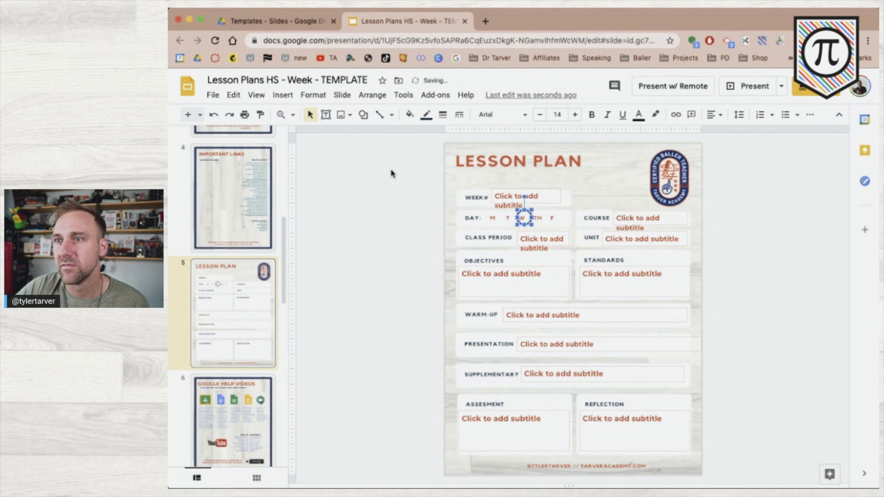
{"action": "left_click", "coordinate": [428, 241]}
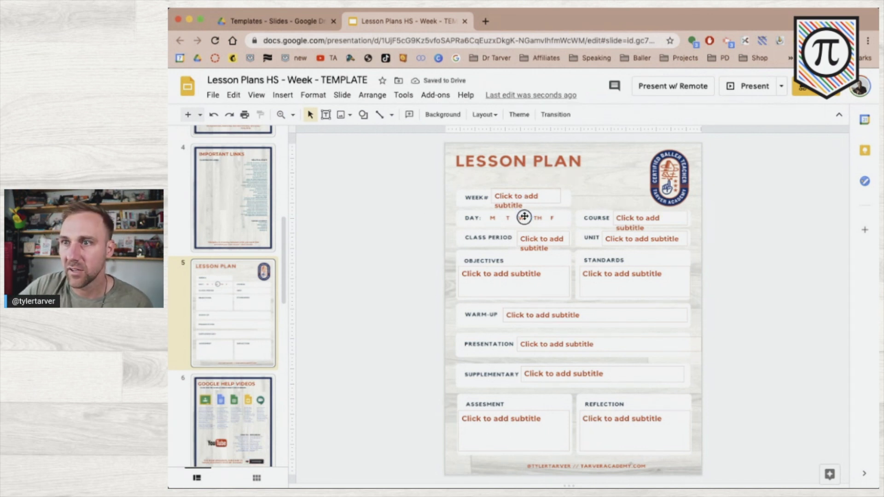
{"action": "left_click_drag", "start_coordinate": [524, 218], "coordinate": [524, 216]}
{"action": "key", "text": "Left"}
{"action": "key", "text": "Left"}
{"action": "key", "text": "Left"}
{"action": "key", "text": "Left"}
{"action": "key", "text": "Left"}
{"action": "key", "text": "Left"}
{"action": "key", "text": "Left"}
{"action": "key", "text": "Left"}
{"action": "key", "text": "Left"}
{"action": "key", "text": "Left"}
{"action": "key", "text": "Left"}
{"action": "key", "text": "Left"}
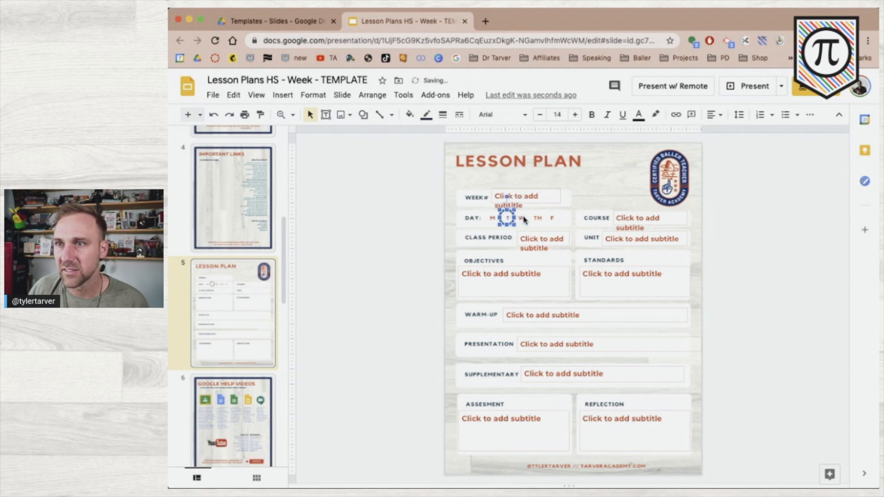
{"action": "key", "text": "Left"}
{"action": "key", "text": "Left"}
{"action": "key", "text": "Left"}
{"action": "key", "text": "Left"}
{"action": "key", "text": "Left"}
{"action": "key", "text": "Left"}
{"action": "key", "text": "Left"}
{"action": "key", "text": "Left"}
{"action": "key", "text": "Left"}
{"action": "key", "text": "Left"}
{"action": "key", "text": "Left"}
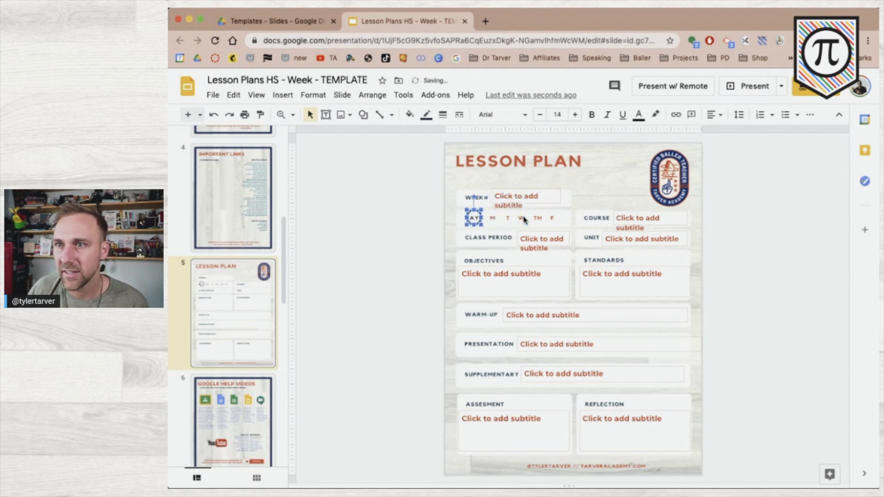
{"action": "key", "text": "Left"}
{"action": "key", "text": "Left"}
{"action": "key", "text": "Left"}
{"action": "key", "text": "Left"}
{"action": "key", "text": "Left"}
{"action": "key", "text": "Left"}
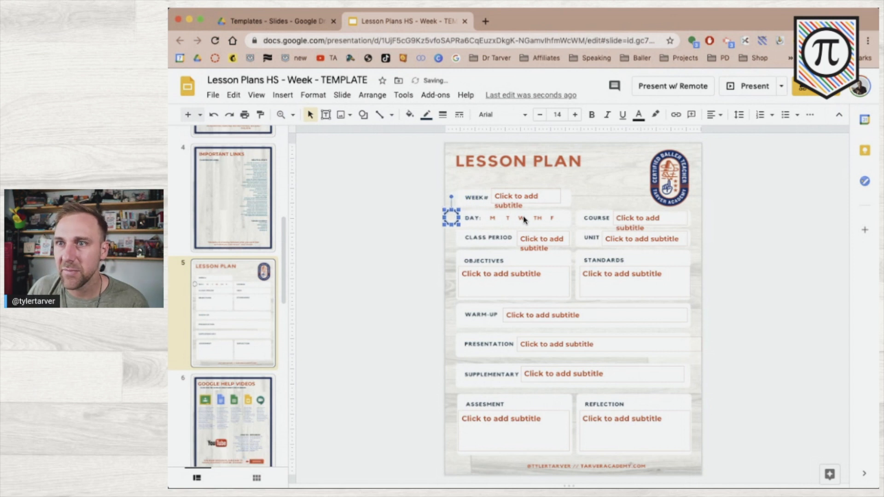
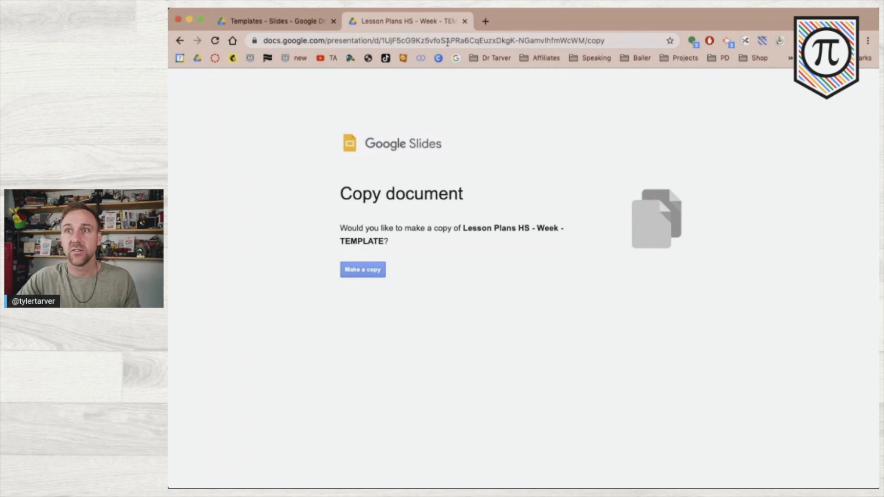
Load solo.to and open the My Page editor showing the bio page's banner, name and bio
{"action": "type", "text": "solo.to"}
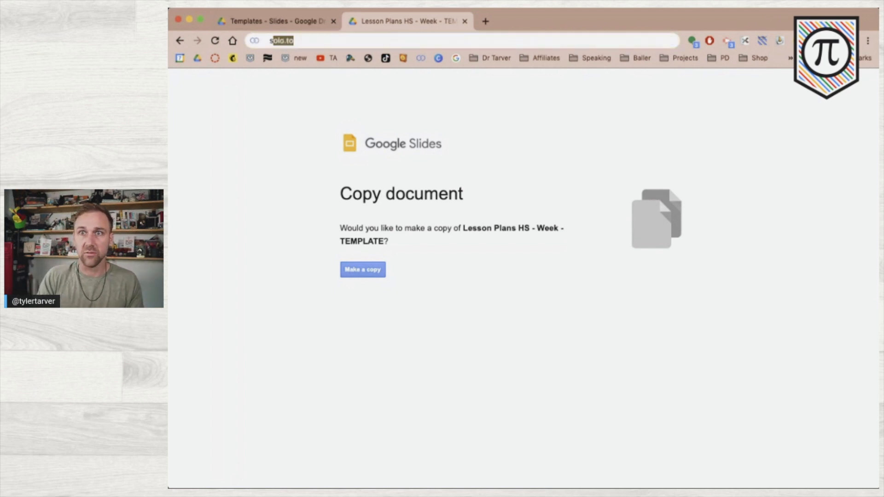
{"action": "key", "text": "Return"}
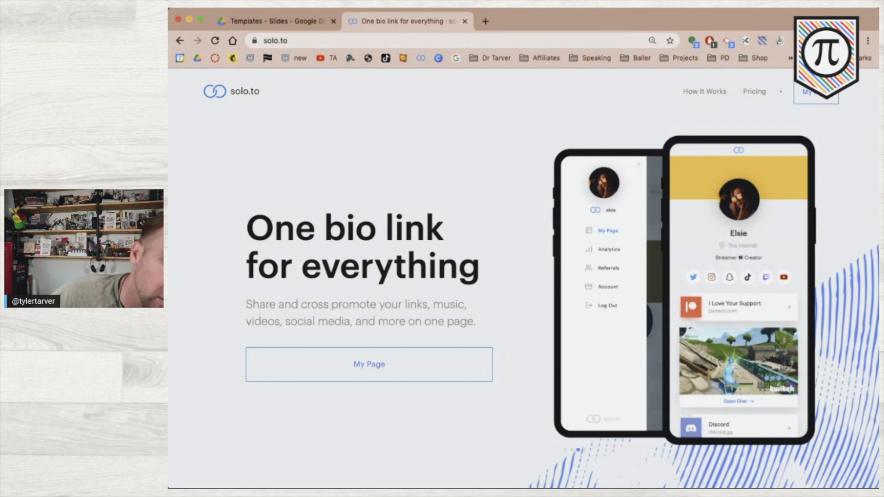
{"action": "key", "text": "super+Tab"}
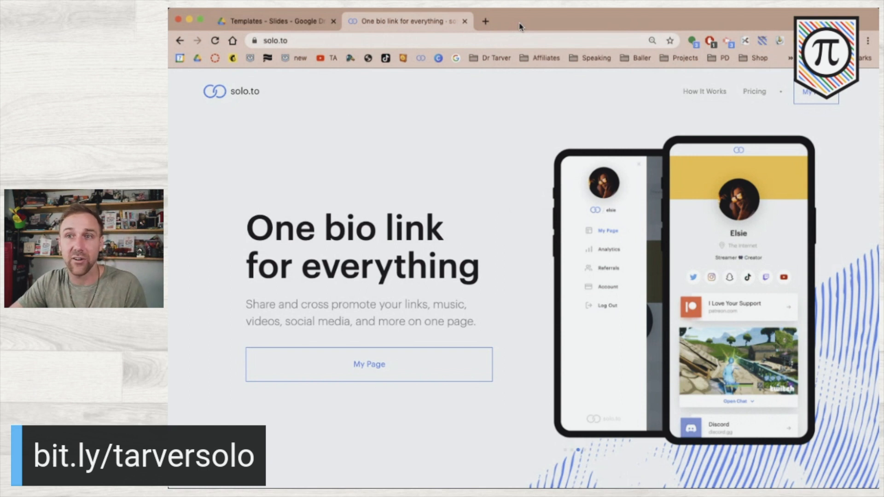
{"action": "left_click", "coordinate": [819, 96]}
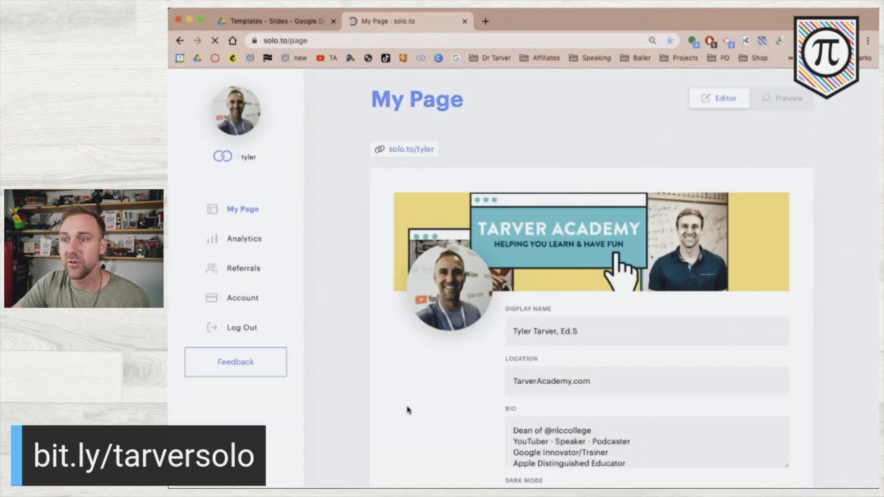
Add a new link with the pasted Slides copy URL, titled 'High School Lesson Plan Template'
{"action": "scroll", "coordinate": [407, 409], "scroll_direction": "down", "scroll_amount": 10}
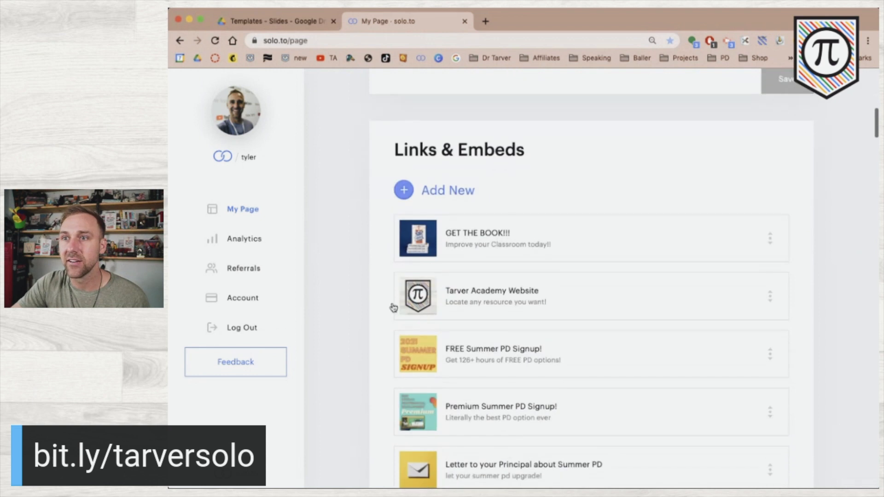
{"action": "left_click", "coordinate": [422, 198]}
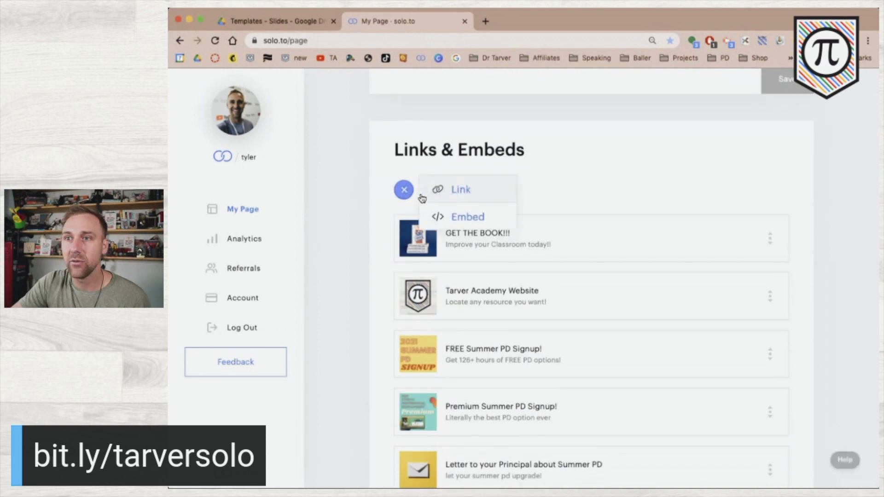
{"action": "left_click", "coordinate": [453, 197]}
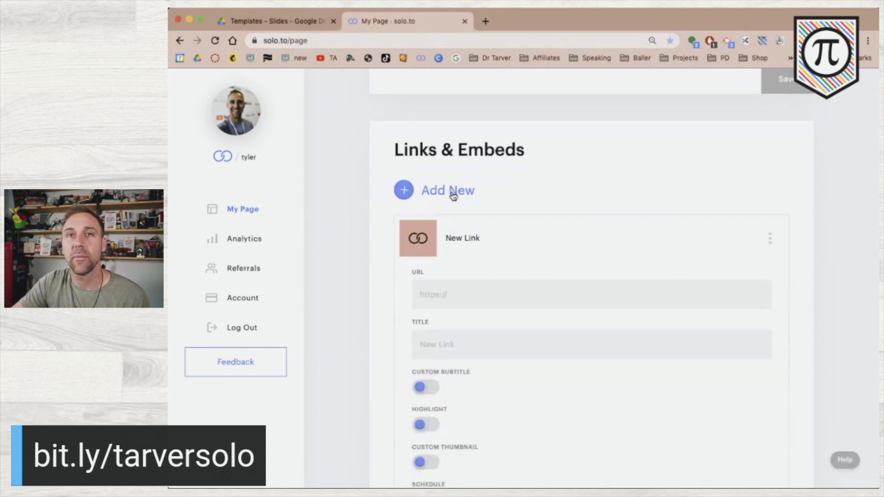
{"action": "left_click", "coordinate": [470, 300]}
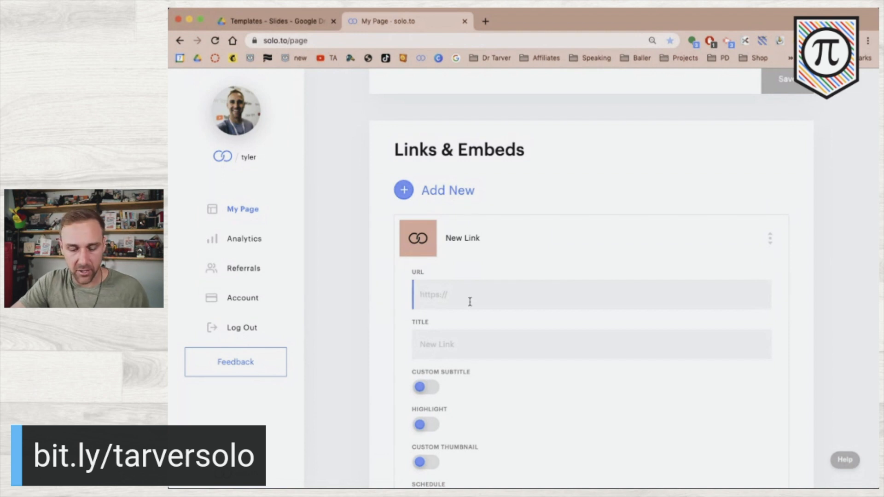
{"action": "left_click", "coordinate": [459, 351]}
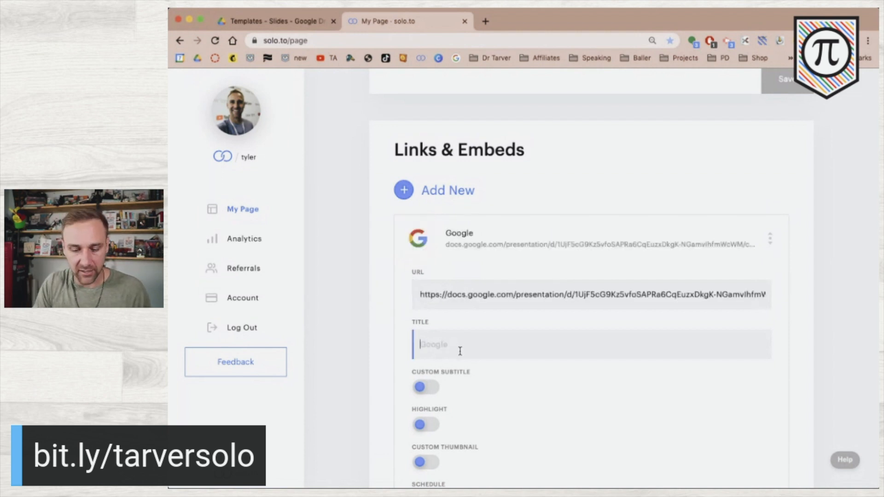
{"action": "type", "text": "Hi"}
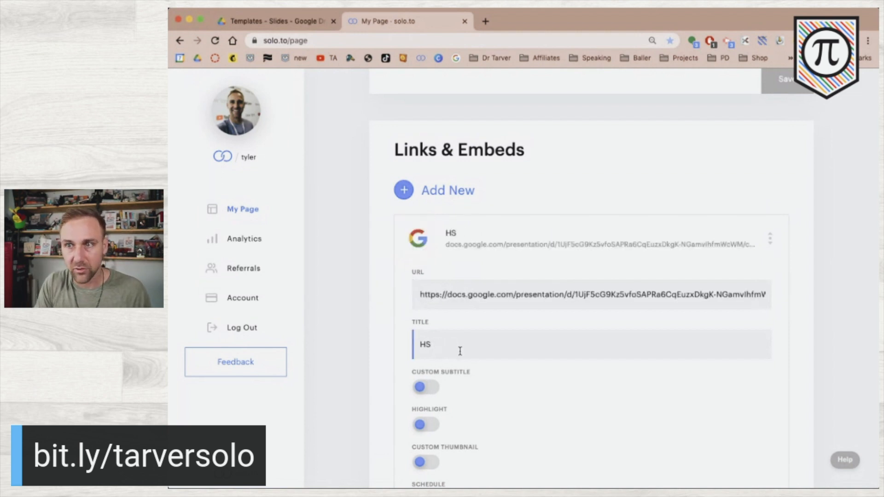
{"action": "type", "text": "gh School "}
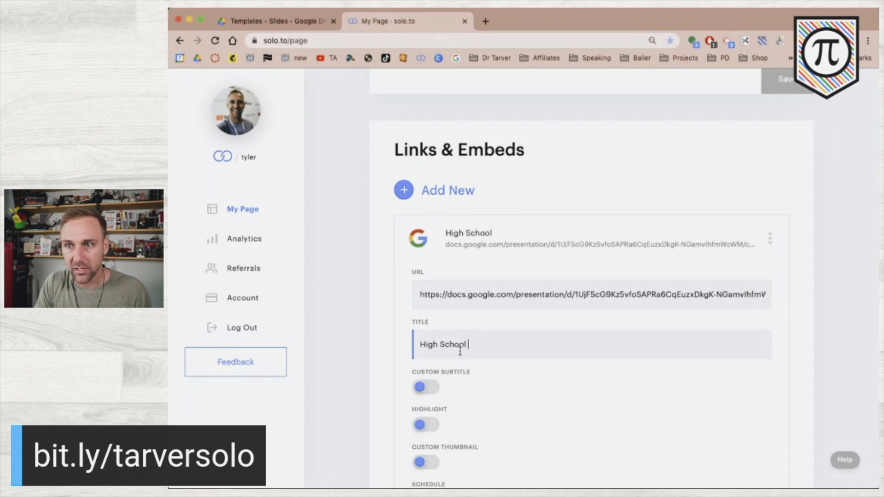
{"action": "type", "text": "Lesson Plan "}
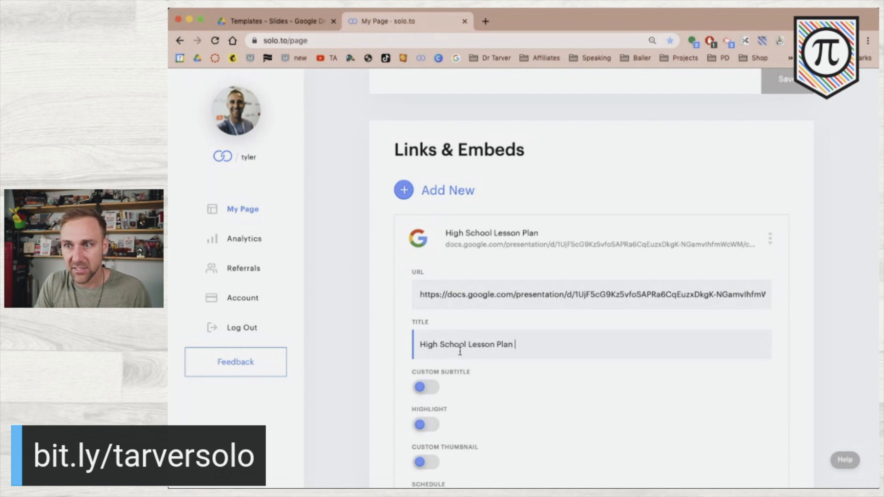
{"action": "type", "text": "Lemplate"}
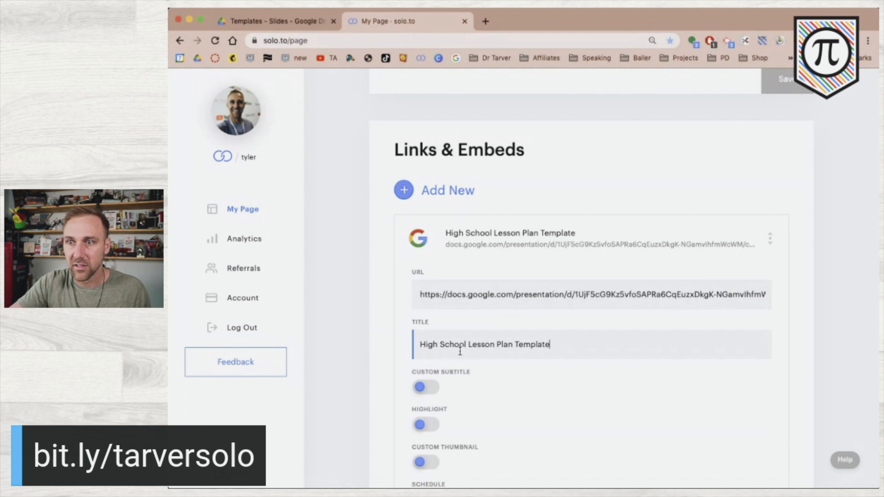
Give the link the custom subtitle 'Google Slides Template!'
{"action": "left_click", "coordinate": [426, 386]}
{"action": "left_click", "coordinate": [457, 417]}
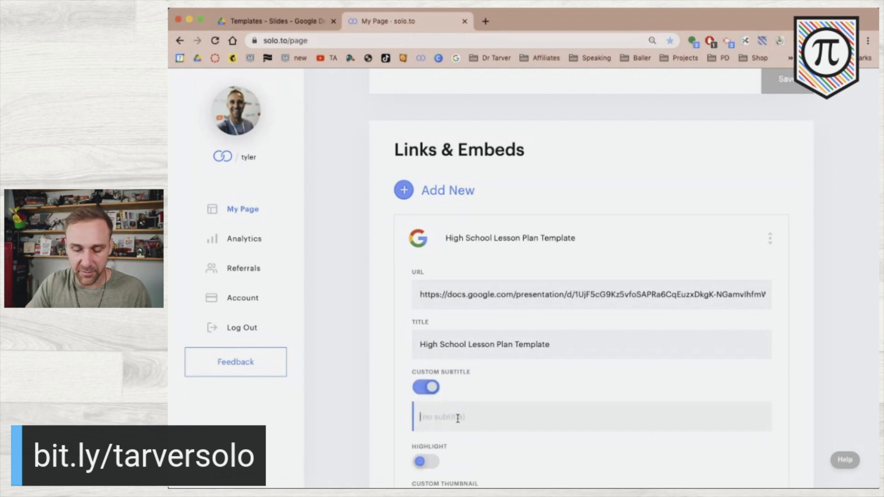
{"action": "type", "text": "Google Slides"}
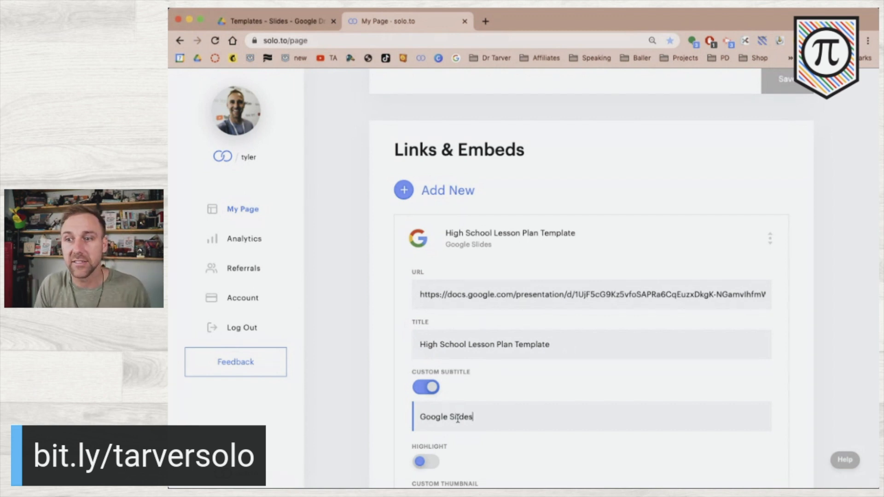
{"action": "type", "text": "Template!"}
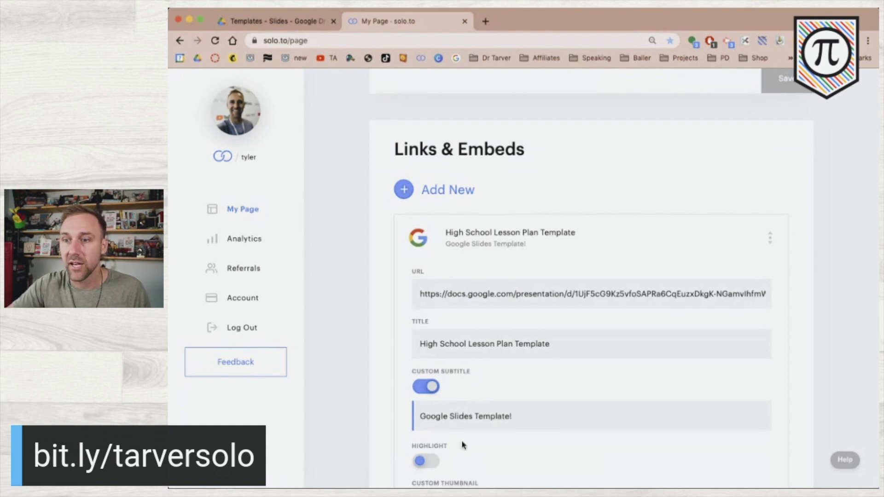
Enable a custom thumbnail and upload the TEMPLATE image for it
{"action": "scroll", "coordinate": [460, 444], "scroll_direction": "down", "scroll_amount": 3}
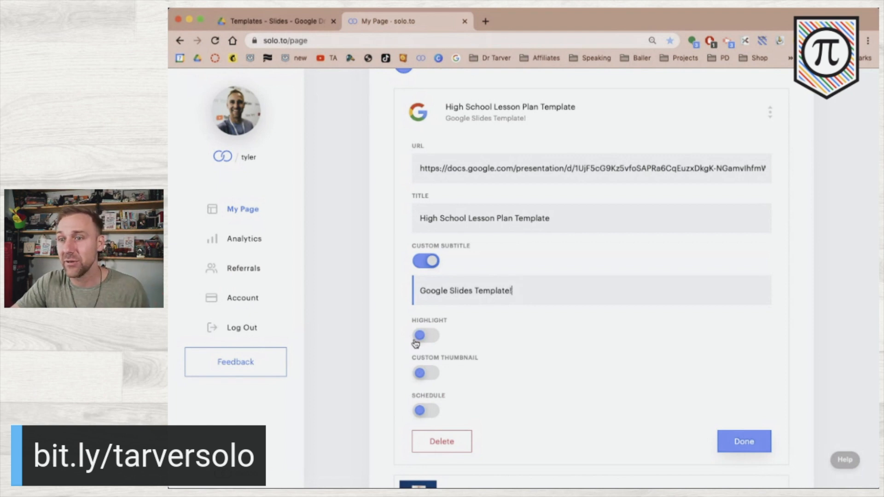
{"action": "left_click", "coordinate": [424, 375]}
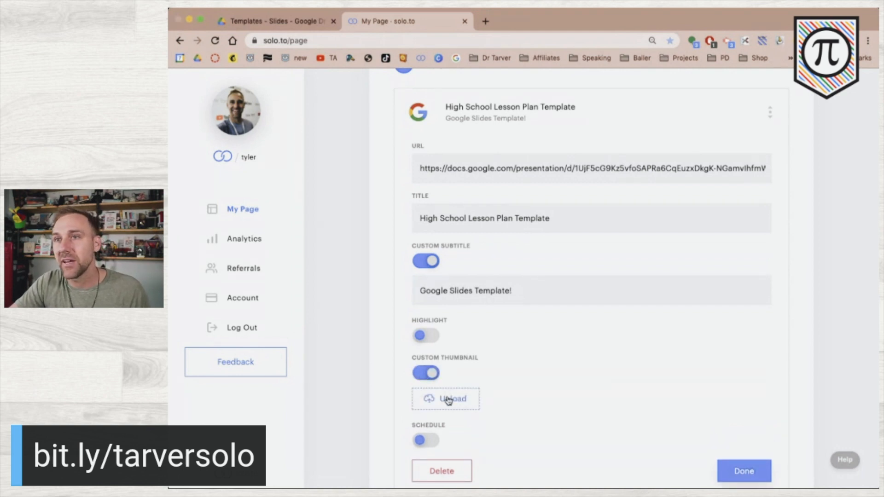
{"action": "left_click", "coordinate": [448, 400]}
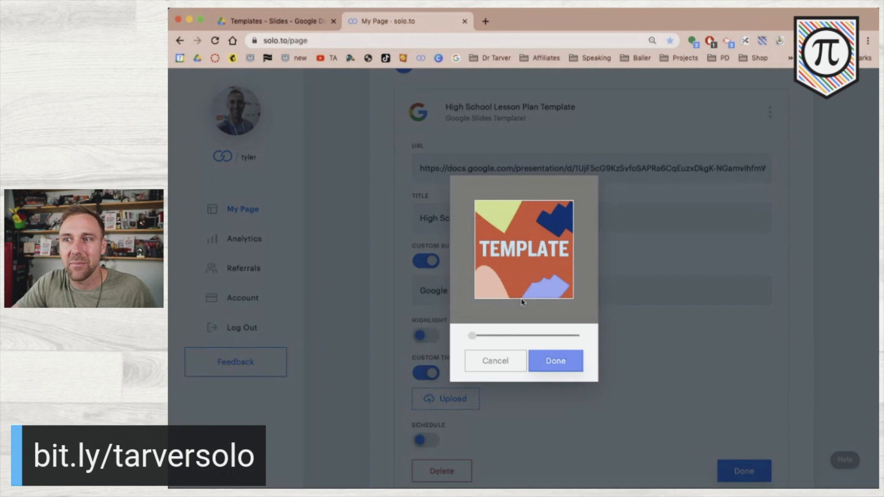
Confirm the TEMPLATE thumbnail crop and finish the new link
{"action": "left_click", "coordinate": [568, 363]}
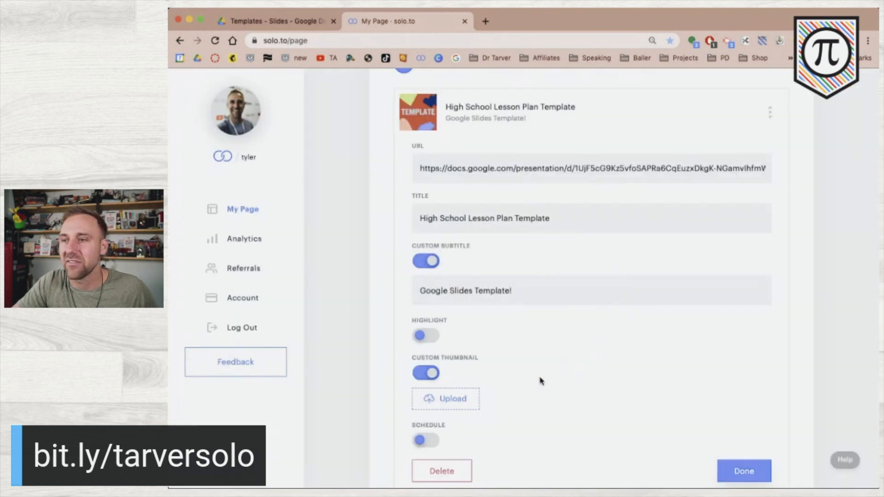
{"action": "scroll", "coordinate": [649, 435], "scroll_direction": "down", "scroll_amount": 3}
{"action": "left_click", "coordinate": [758, 380]}
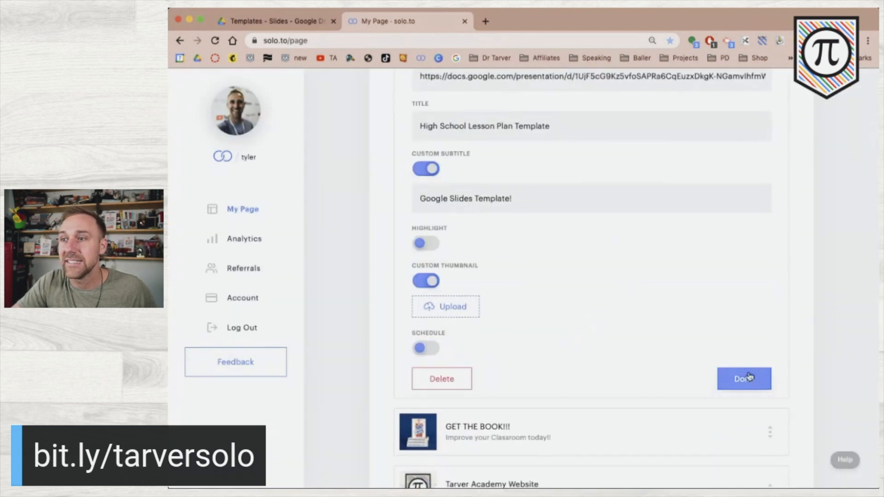
Drag the High School Lesson Plan Template link just above Adaptive Quiz Template and save
{"action": "scroll", "coordinate": [639, 215], "scroll_direction": "up", "scroll_amount": 3}
{"action": "left_click_drag", "start_coordinate": [769, 176], "coordinate": [534, 408]}
{"action": "scroll", "coordinate": [746, 391], "scroll_direction": "down", "scroll_amount": 10}
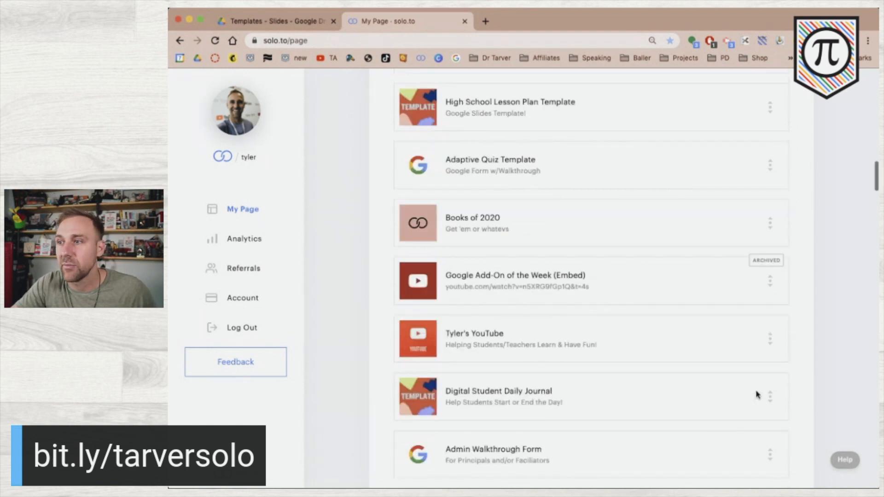
{"action": "scroll", "coordinate": [756, 391], "scroll_direction": "down", "scroll_amount": 15}
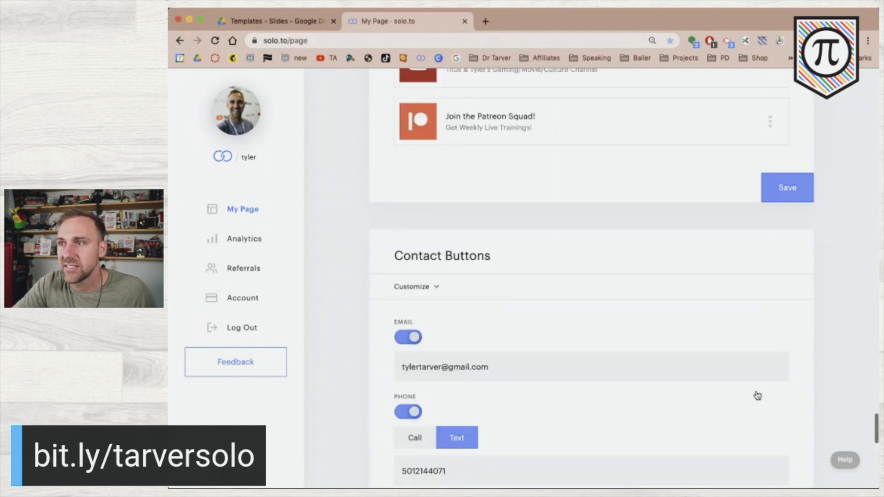
{"action": "left_click", "coordinate": [781, 215]}
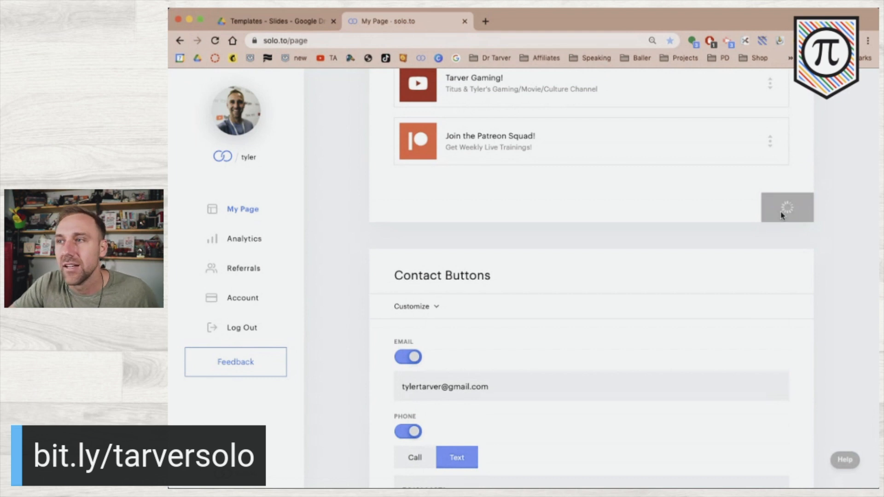